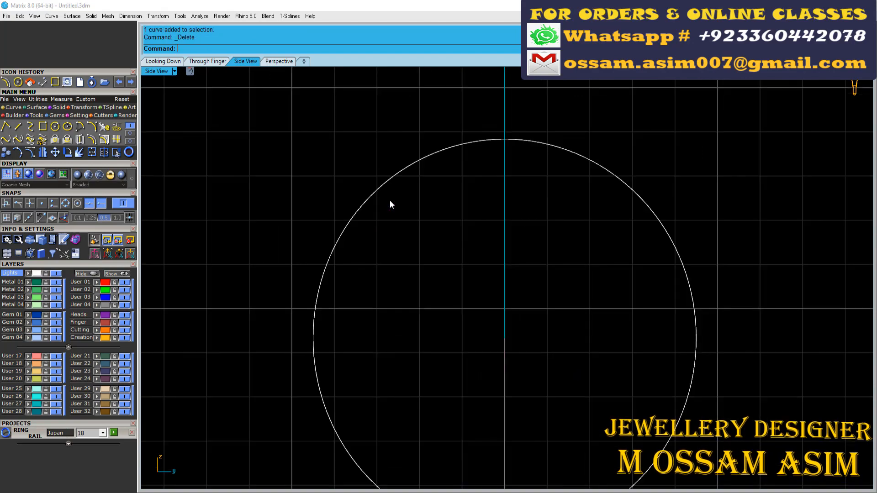
- Examine the small circle against the ring rail and the reference photo across the four viewports
{"action": "scroll", "coordinate": [398, 204], "scroll_direction": "up", "scroll_amount": 2}
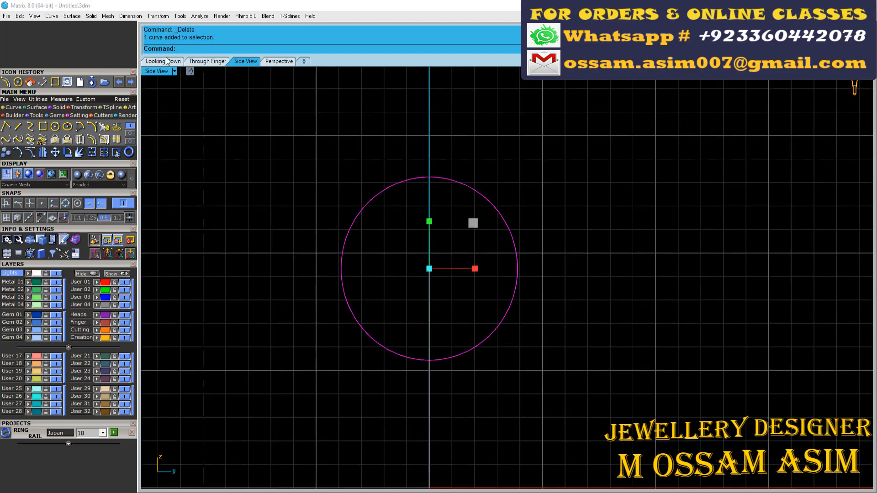
{"action": "left_click", "coordinate": [166, 59]}
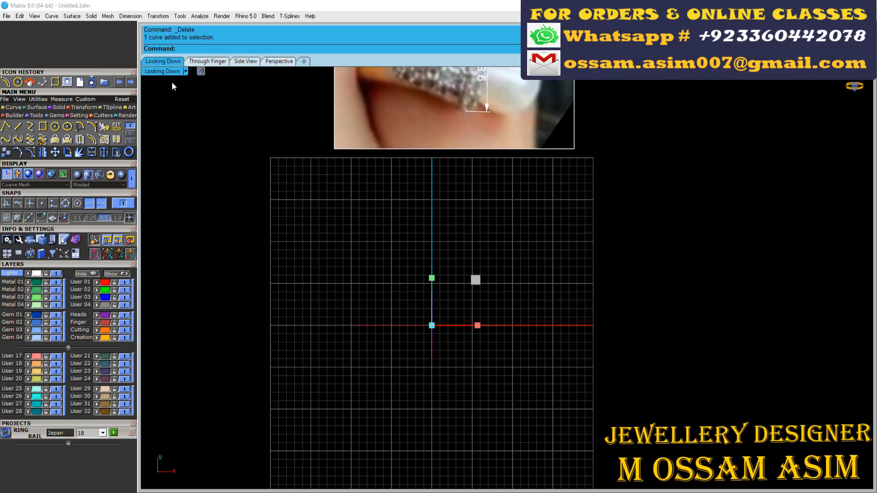
{"action": "double_click", "coordinate": [169, 71]}
{"action": "right_click_drag", "start_coordinate": [289, 350], "coordinate": [325, 367]}
{"action": "scroll", "coordinate": [696, 373], "scroll_direction": "down", "scroll_amount": 4}
{"action": "right_click_drag", "start_coordinate": [300, 375], "coordinate": [311, 377]}
{"action": "scroll", "coordinate": [311, 376], "scroll_direction": "up", "scroll_amount": 4}
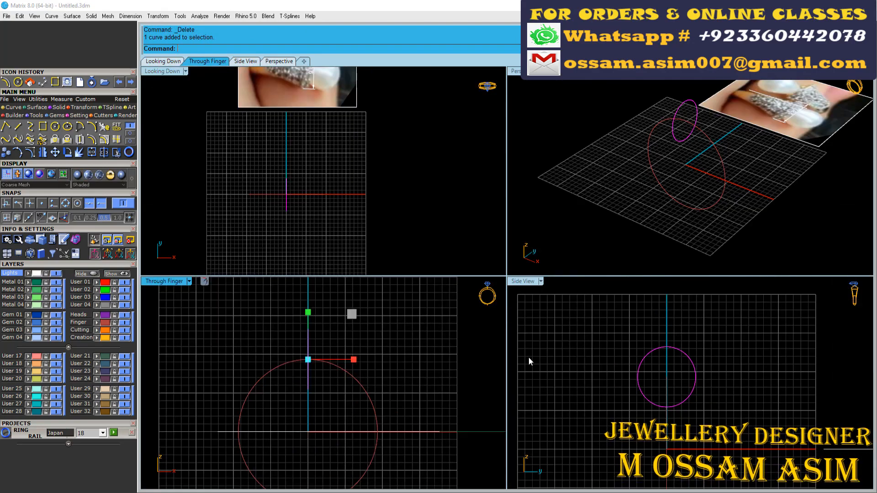
{"action": "left_click", "coordinate": [641, 361]}
{"action": "right_click_drag", "start_coordinate": [641, 361], "coordinate": [637, 379]}
{"action": "scroll", "coordinate": [273, 183], "scroll_direction": "up", "scroll_amount": 10}
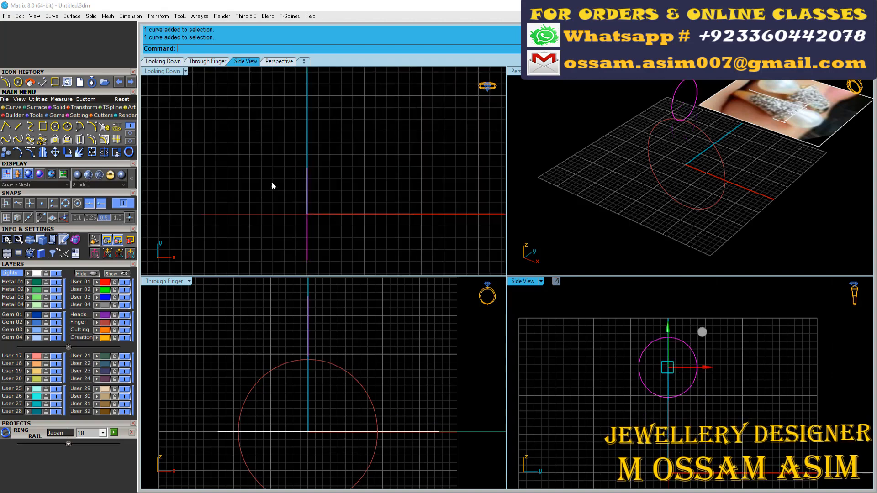
{"action": "scroll", "coordinate": [323, 208], "scroll_direction": "down", "scroll_amount": 10}
{"action": "scroll", "coordinate": [317, 99], "scroll_direction": "down", "scroll_amount": 2}
- Draw a horizontal both-sides line in the side view, centred on the top of the finger rail
{"action": "scroll", "coordinate": [323, 199], "scroll_direction": "up", "scroll_amount": 2}
{"action": "scroll", "coordinate": [324, 198], "scroll_direction": "down", "scroll_amount": 4}
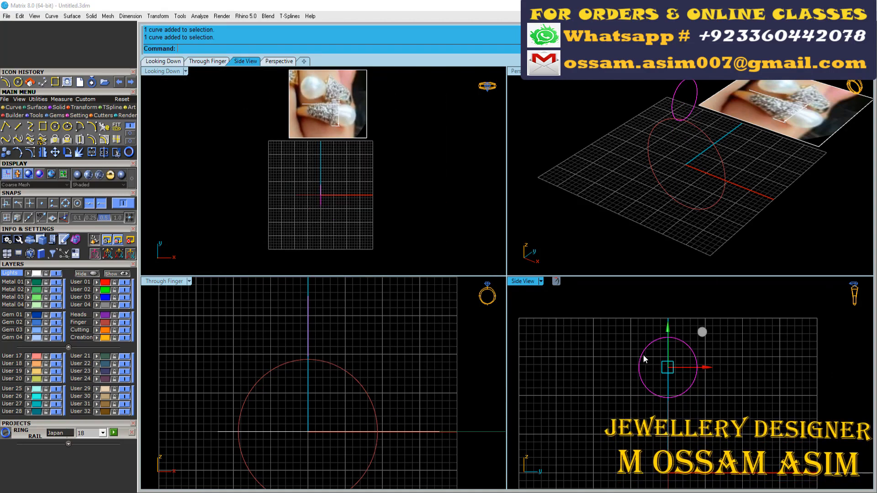
{"action": "right_click_drag", "start_coordinate": [644, 357], "coordinate": [589, 356]}
{"action": "right_click_drag", "start_coordinate": [331, 349], "coordinate": [361, 362]}
{"action": "scroll", "coordinate": [361, 362], "scroll_direction": "up", "scroll_amount": 8}
{"action": "left_click", "coordinate": [306, 380]}
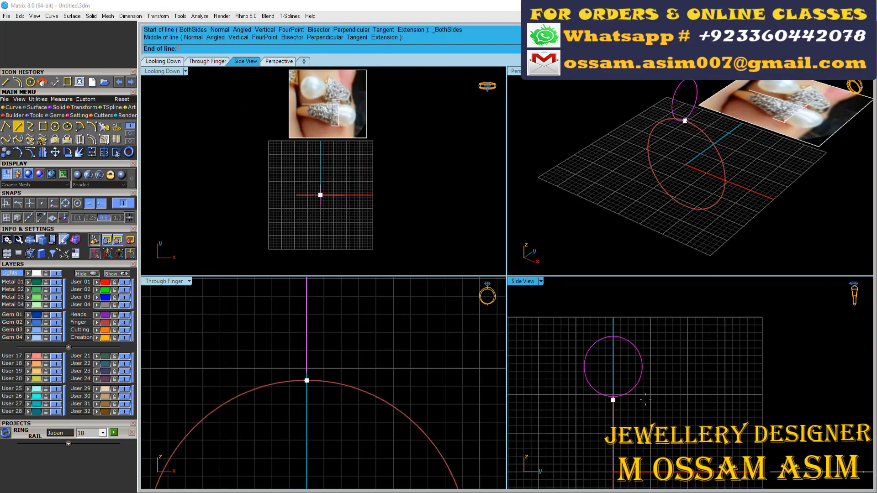
{"action": "right_click_drag", "start_coordinate": [690, 400], "coordinate": [737, 391]}
{"action": "left_click", "coordinate": [737, 391]}
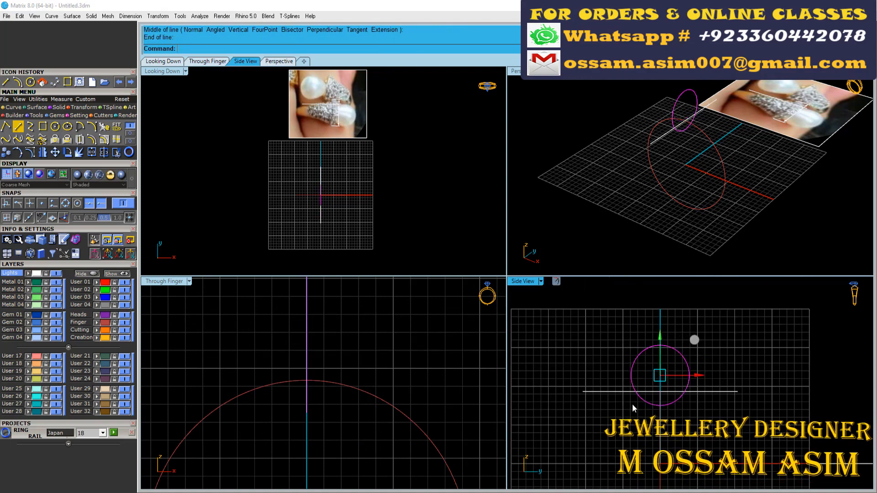
- Move the circle down so the horizontal line cuts across its lower part
{"action": "right_click_drag", "start_coordinate": [640, 380], "coordinate": [631, 369]}
{"action": "scroll", "coordinate": [631, 369], "scroll_direction": "up", "scroll_amount": 2}
{"action": "scroll", "coordinate": [628, 361], "scroll_direction": "up", "scroll_amount": 4}
{"action": "scroll", "coordinate": [628, 362], "scroll_direction": "down", "scroll_amount": 2}
{"action": "left_click", "coordinate": [648, 369]}
{"action": "scroll", "coordinate": [648, 369], "scroll_direction": "up", "scroll_amount": 2}
{"action": "left_click", "coordinate": [616, 372]}
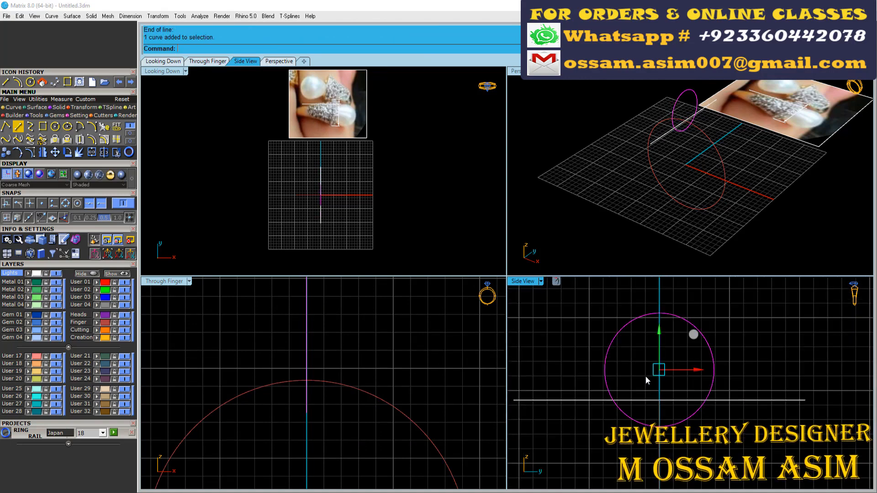
{"action": "scroll", "coordinate": [621, 346], "scroll_direction": "down", "scroll_amount": 2}
{"action": "right_click_drag", "start_coordinate": [348, 342], "coordinate": [363, 353]}
{"action": "scroll", "coordinate": [364, 352], "scroll_direction": "down", "scroll_amount": 4}
{"action": "scroll", "coordinate": [572, 378], "scroll_direction": "up", "scroll_amount": 2}
- Trim away the part of the circle below the horizontal line and select the remaining arc
{"action": "left_click", "coordinate": [571, 392]}
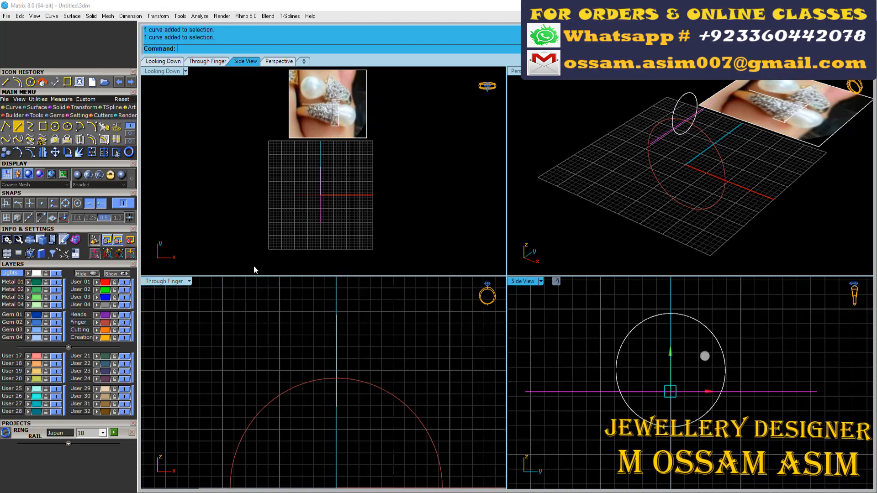
{"action": "right_click", "coordinate": [595, 427]}
{"action": "scroll", "coordinate": [712, 389], "scroll_direction": "down", "scroll_amount": 2}
{"action": "left_click", "coordinate": [722, 383]}
{"action": "scroll", "coordinate": [329, 117], "scroll_direction": "up", "scroll_amount": 6}
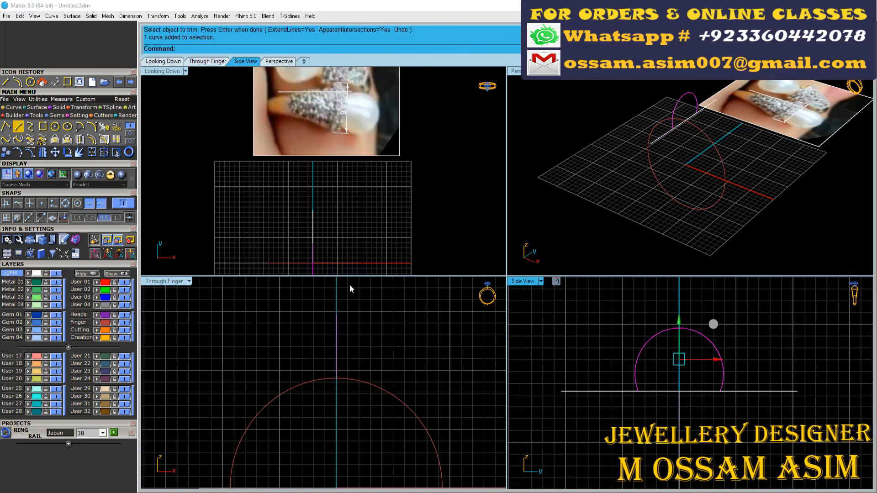
- Extrude the arc to one side of the vertical axis to form a narrow band surface
{"action": "scroll", "coordinate": [331, 312], "scroll_direction": "up", "scroll_amount": 2}
{"action": "left_click", "coordinate": [60, 109]}
{"action": "left_click", "coordinate": [104, 127]}
{"action": "scroll", "coordinate": [356, 340], "scroll_direction": "up", "scroll_amount": 4}
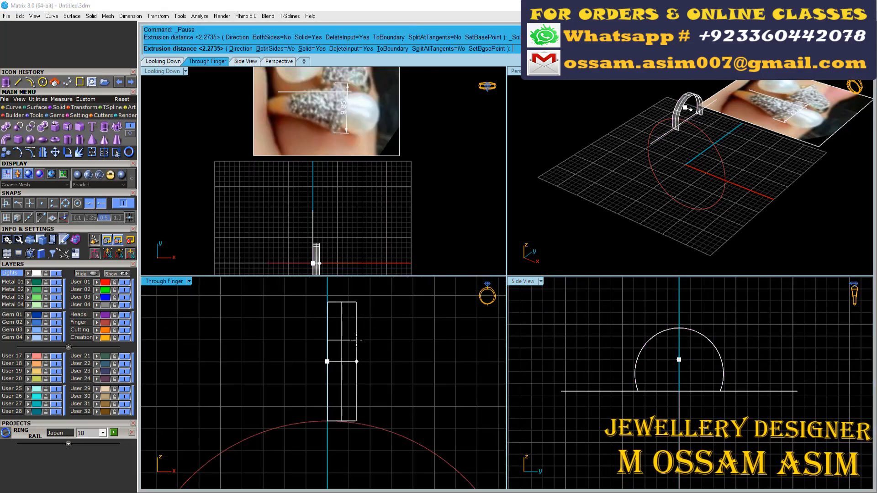
{"action": "scroll", "coordinate": [321, 253], "scroll_direction": "up", "scroll_amount": 2}
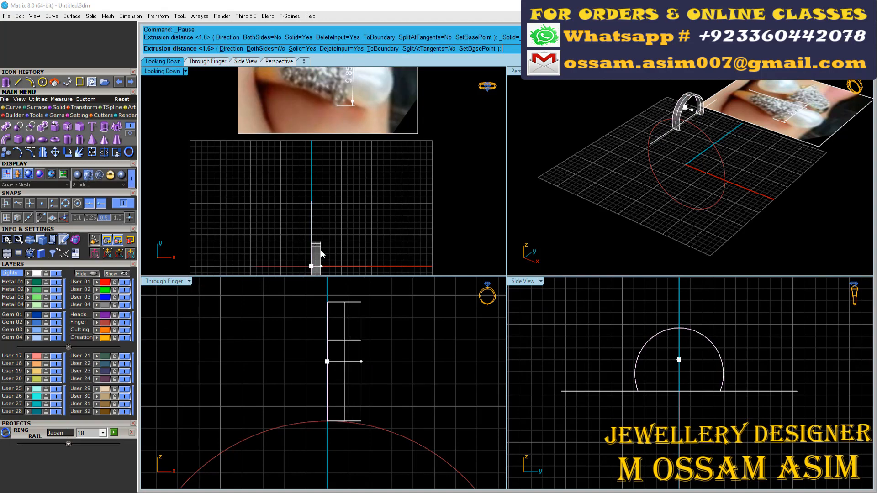
{"action": "left_click", "coordinate": [321, 253]}
{"action": "scroll", "coordinate": [324, 226], "scroll_direction": "up", "scroll_amount": 3}
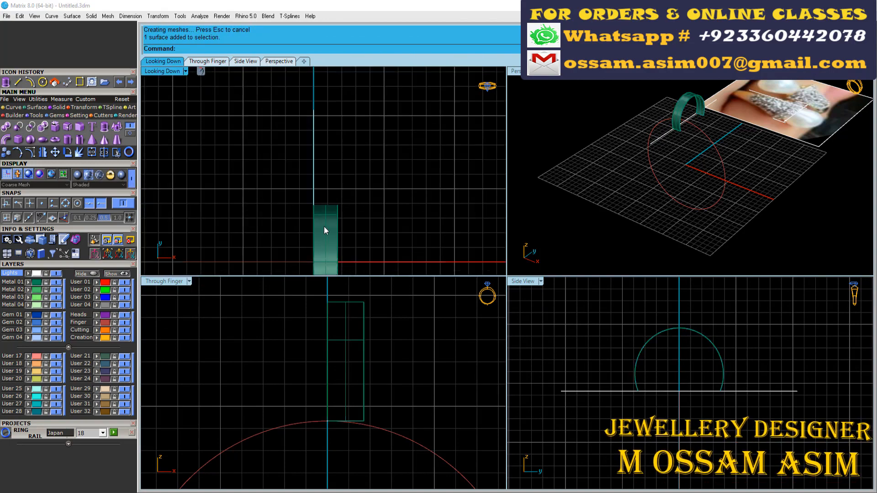
- Mirror the band surface to the other side of the vertical axis and delete the original
{"action": "scroll", "coordinate": [315, 221], "scroll_direction": "up", "scroll_amount": 4}
{"action": "left_click", "coordinate": [337, 201]}
{"action": "scroll", "coordinate": [337, 199], "scroll_direction": "up", "scroll_amount": 2}
{"action": "key", "text": "ctrl+m"}
{"action": "left_click", "coordinate": [319, 189]}
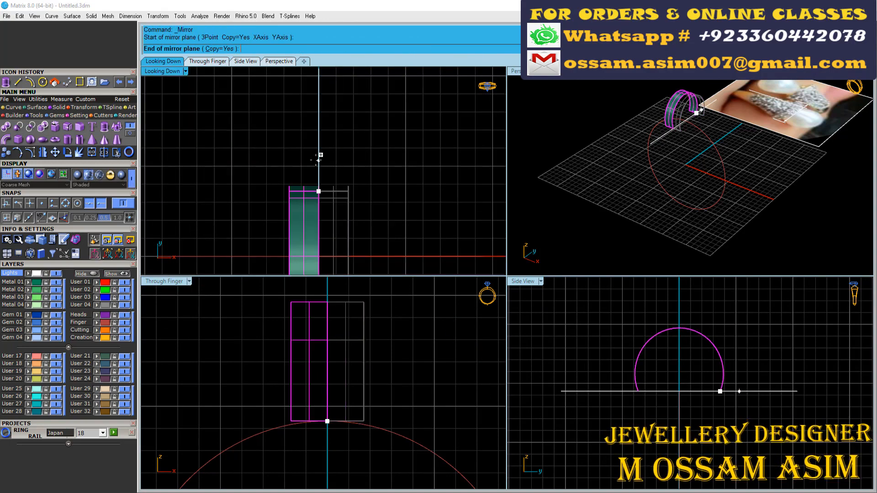
{"action": "left_click", "coordinate": [322, 148]}
{"action": "key", "text": "Delete"}
- Extract an isocurve running along the middle of the band surface
{"action": "scroll", "coordinate": [327, 123], "scroll_direction": "down", "scroll_amount": 4}
{"action": "left_click", "coordinate": [13, 108]}
{"action": "left_click", "coordinate": [116, 139]}
{"action": "scroll", "coordinate": [333, 331], "scroll_direction": "up", "scroll_amount": 4}
{"action": "left_click", "coordinate": [295, 421]}
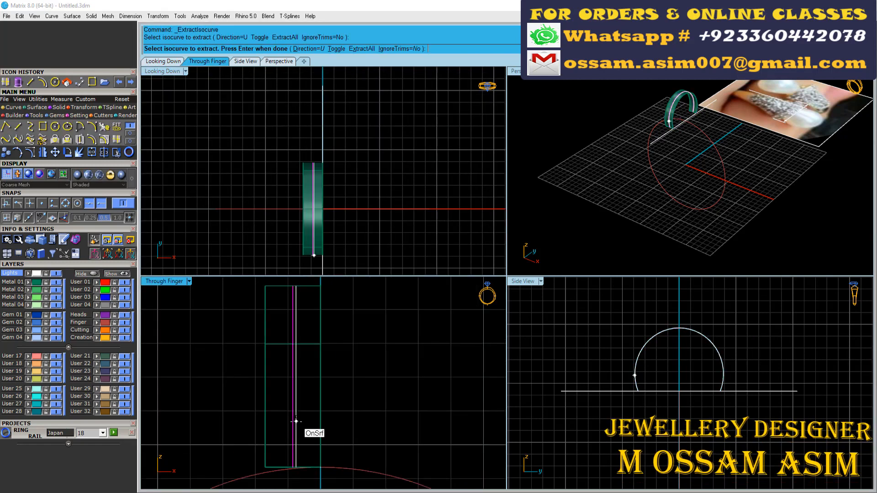
{"action": "right_click", "coordinate": [295, 420]}
- Place round gems along the extracted centre curve with Gem on Curve, oriented to the band surface with the Object direction
{"action": "scroll", "coordinate": [297, 411], "scroll_direction": "down", "scroll_amount": 4}
{"action": "scroll", "coordinate": [327, 316], "scroll_direction": "down", "scroll_amount": 7}
{"action": "scroll", "coordinate": [313, 170], "scroll_direction": "up", "scroll_amount": 7}
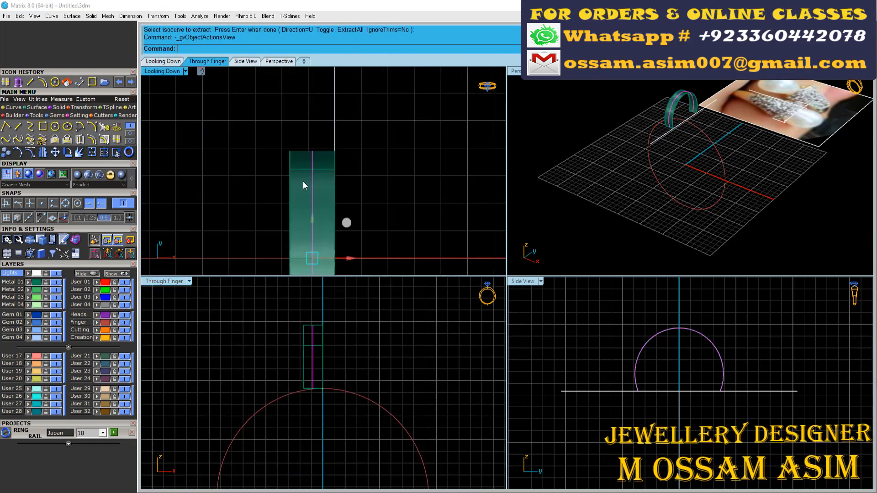
{"action": "key", "text": "F6"}
{"action": "left_click", "coordinate": [372, 276]}
{"action": "scroll", "coordinate": [316, 123], "scroll_direction": "down", "scroll_amount": 4}
{"action": "left_click_drag", "start_coordinate": [99, 433], "coordinate": [103, 215]}
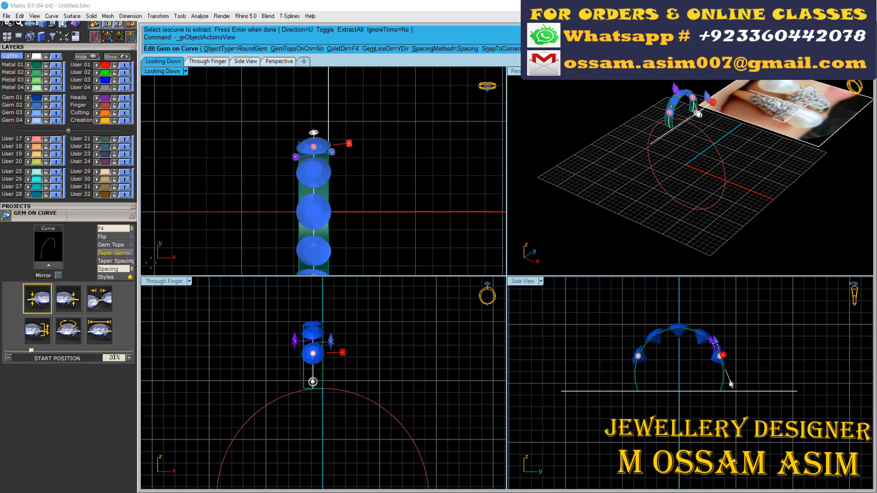
{"action": "scroll", "coordinate": [668, 116], "scroll_direction": "up", "scroll_amount": 8}
{"action": "left_click", "coordinate": [655, 153]}
{"action": "scroll", "coordinate": [656, 153], "scroll_direction": "down", "scroll_amount": 4}
{"action": "right_click_drag", "start_coordinate": [675, 156], "coordinate": [640, 160]}
- Size the gems to 1.6 mm with a 10% start position and a 9% end position, and adjust their spacing
{"action": "double_click", "coordinate": [516, 71]}
{"action": "scroll", "coordinate": [541, 206], "scroll_direction": "down", "scroll_amount": 4}
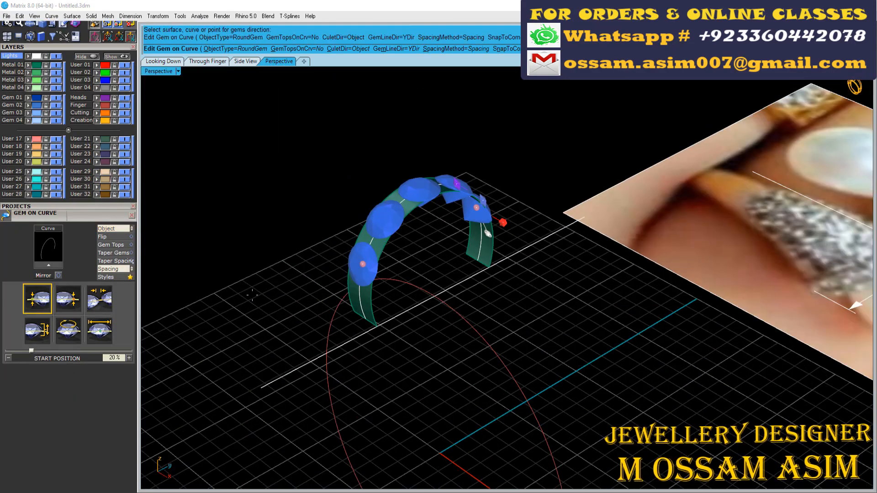
{"action": "left_click", "coordinate": [100, 331]}
{"action": "left_click_drag", "start_coordinate": [121, 358], "coordinate": [90, 359]}
{"action": "left_click", "coordinate": [38, 298]}
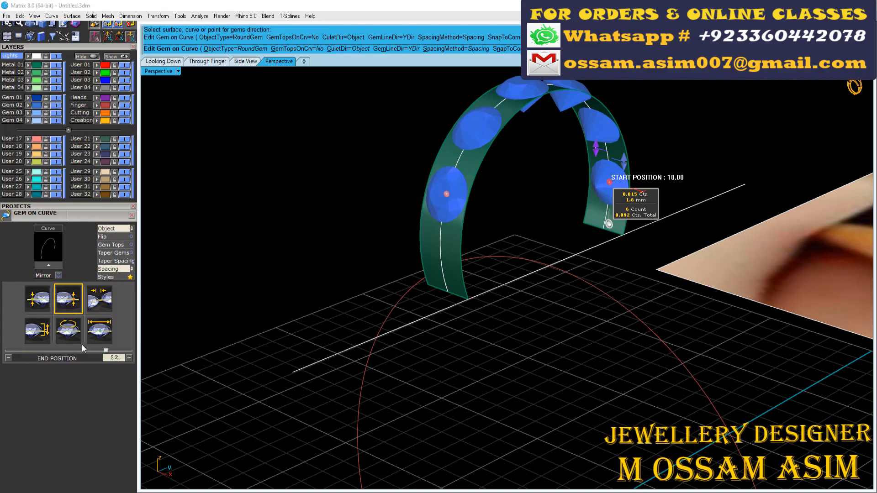
{"action": "left_click", "coordinate": [100, 298]}
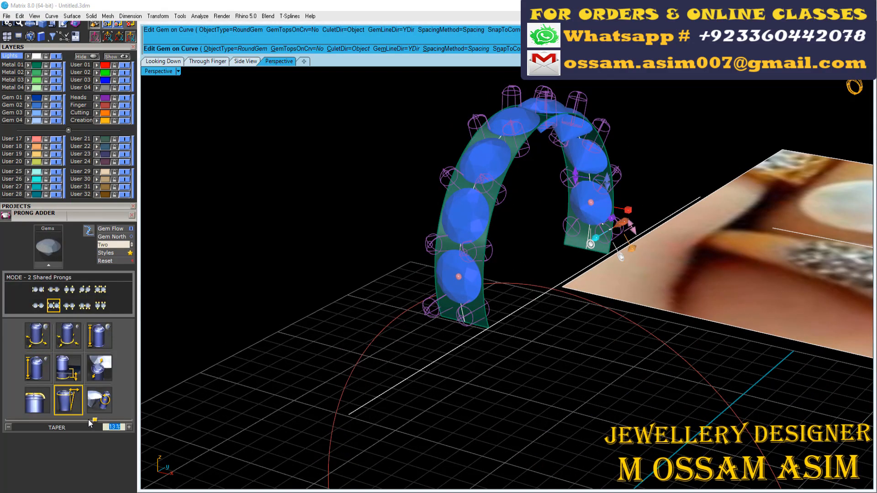
- Add tapered prongs to the gem row in 2 Shared Prongs mode and generate the gems and prongs
{"action": "left_click", "coordinate": [37, 399]}
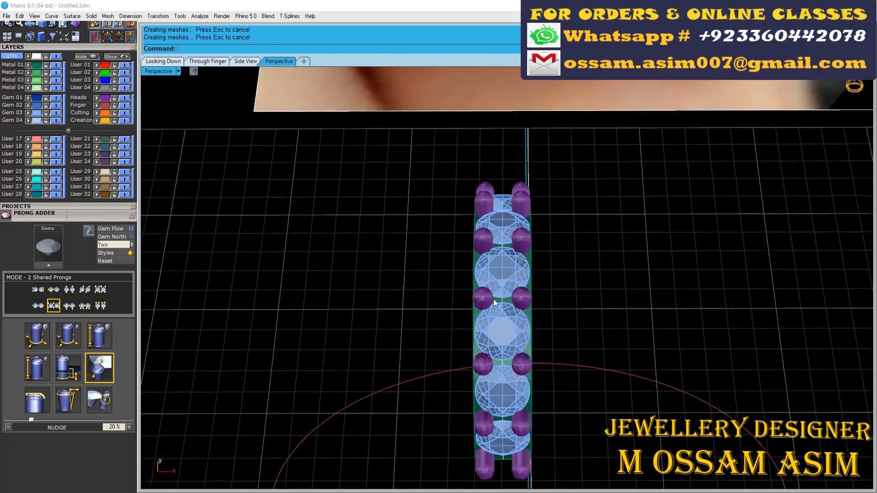
{"action": "right_click_drag", "start_coordinate": [493, 299], "coordinate": [580, 279]}
{"action": "scroll", "coordinate": [615, 259], "scroll_direction": "down", "scroll_amount": 4}
{"action": "scroll", "coordinate": [540, 293], "scroll_direction": "down", "scroll_amount": 3}
{"action": "scroll", "coordinate": [550, 275], "scroll_direction": "up", "scroll_amount": 6}
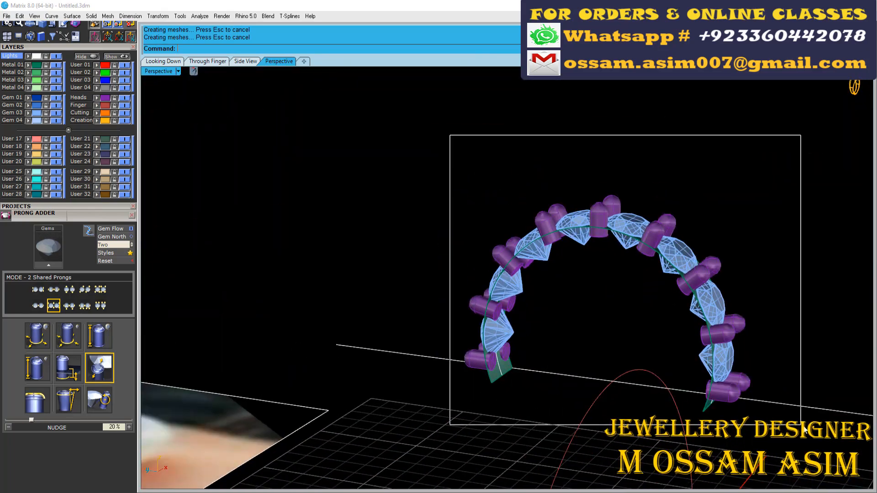
- Select the band with its gems and prongs and raise it slightly above the finger rail
{"action": "left_click_drag", "start_coordinate": [805, 430], "coordinate": [805, 430]}
{"action": "scroll", "coordinate": [539, 347], "scroll_direction": "down", "scroll_amount": 5}
{"action": "right_click_drag", "start_coordinate": [539, 347], "coordinate": [427, 318]}
{"action": "scroll", "coordinate": [471, 285], "scroll_direction": "up", "scroll_amount": 5}
{"action": "scroll", "coordinate": [578, 229], "scroll_direction": "down", "scroll_amount": 4}
{"action": "scroll", "coordinate": [472, 190], "scroll_direction": "up", "scroll_amount": 3}
- Draw a line joining the two lower corners of the band along one side
{"action": "left_click", "coordinate": [472, 190]}
{"action": "scroll", "coordinate": [428, 318], "scroll_direction": "up", "scroll_amount": 4}
{"action": "scroll", "coordinate": [36, 63], "scroll_direction": "up", "scroll_amount": 3}
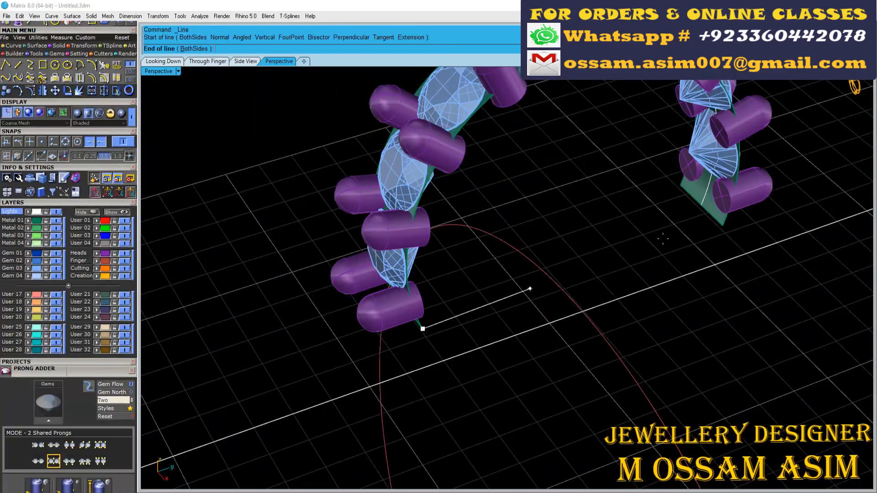
{"action": "left_click", "coordinate": [530, 289]}
{"action": "right_click_drag", "start_coordinate": [529, 289], "coordinate": [474, 194]}
{"action": "scroll", "coordinate": [552, 288], "scroll_direction": "up", "scroll_amount": 3}
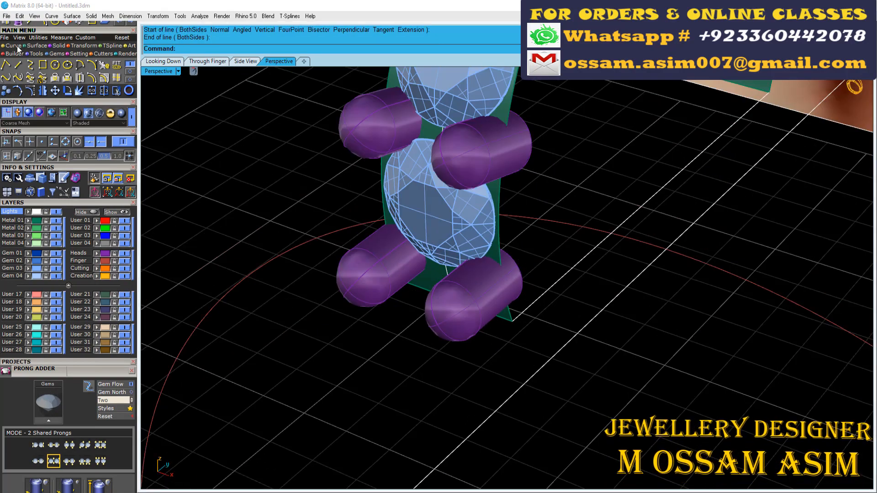
- Loft a surface between the band's arched edge and the base line to close that side
{"action": "scroll", "coordinate": [280, 272], "scroll_direction": "down", "scroll_amount": 8}
{"action": "scroll", "coordinate": [498, 299], "scroll_direction": "up", "scroll_amount": 5}
{"action": "right_click_drag", "start_coordinate": [489, 304], "coordinate": [426, 260]}
{"action": "scroll", "coordinate": [427, 261], "scroll_direction": "up", "scroll_amount": 4}
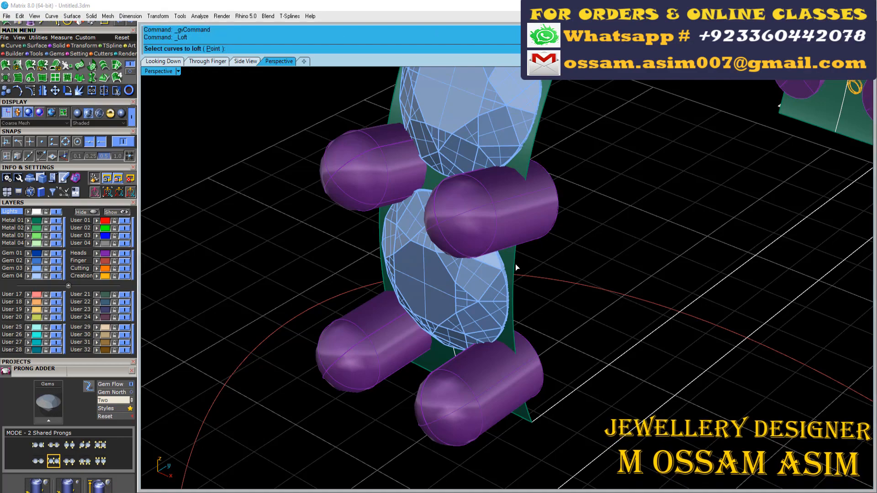
{"action": "key", "text": "Return"}
{"action": "key", "text": "Return"}
{"action": "scroll", "coordinate": [642, 346], "scroll_direction": "down", "scroll_amount": 5}
{"action": "key", "text": "Return"}
{"action": "right_click_drag", "start_coordinate": [526, 292], "coordinate": [607, 283]}
{"action": "scroll", "coordinate": [589, 301], "scroll_direction": "up", "scroll_amount": 5}
{"action": "left_click", "coordinate": [565, 293]}
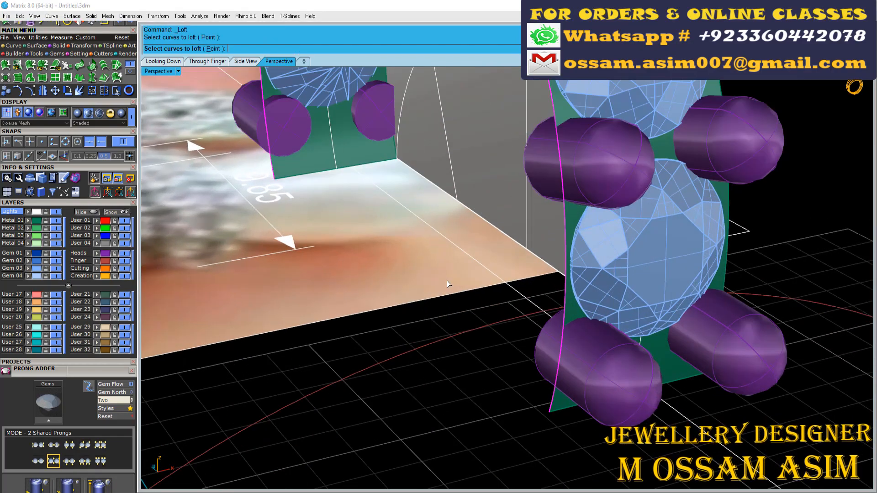
{"action": "scroll", "coordinate": [350, 218], "scroll_direction": "down", "scroll_amount": 2}
- Mirror a copy of the lofted side surface onto the opposite side of the band
{"action": "left_click", "coordinate": [418, 148]}
{"action": "right_click_drag", "start_coordinate": [418, 148], "coordinate": [352, 333]}
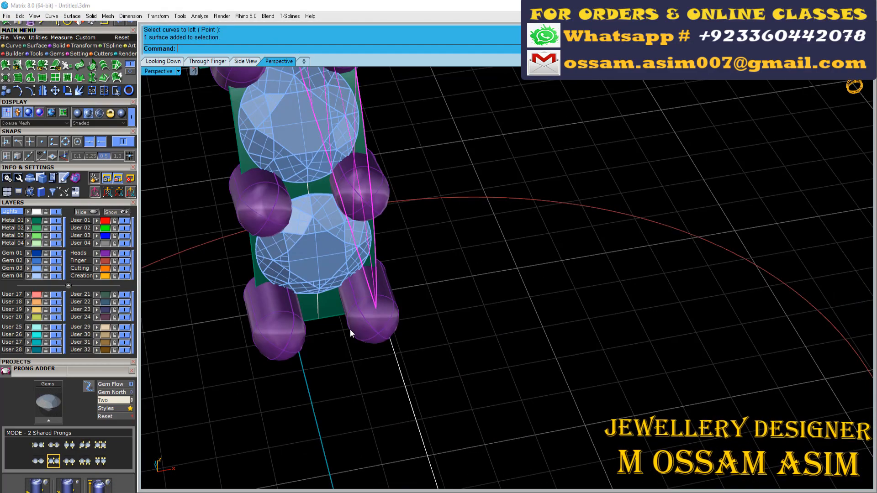
{"action": "left_click", "coordinate": [42, 91]}
{"action": "scroll", "coordinate": [319, 295], "scroll_direction": "down", "scroll_amount": 5}
{"action": "right_click_drag", "start_coordinate": [319, 295], "coordinate": [335, 182]}
{"action": "scroll", "coordinate": [340, 281], "scroll_direction": "up", "scroll_amount": 9}
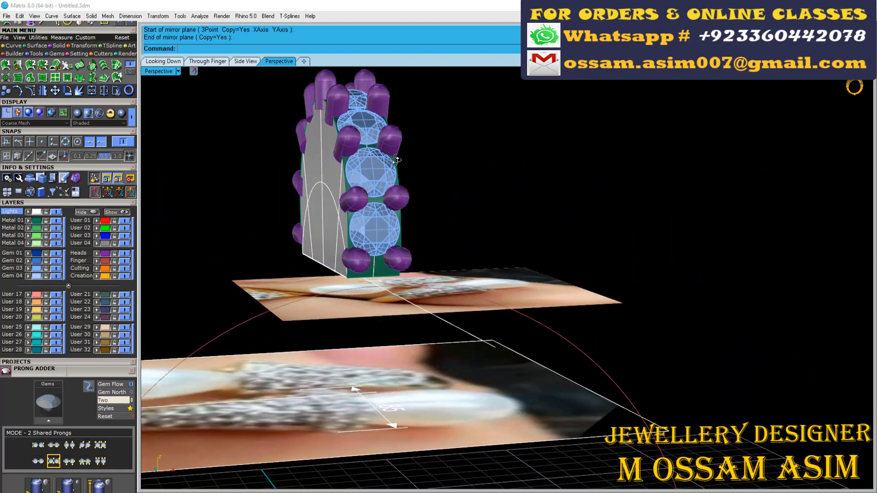
- Examine the closed band with its gems and prongs in perspective and through the finger
{"action": "left_click", "coordinate": [338, 288]}
{"action": "left_click", "coordinate": [355, 314]}
{"action": "right_click_drag", "start_coordinate": [355, 313], "coordinate": [534, 246]}
{"action": "left_click", "coordinate": [377, 258]}
{"action": "left_click", "coordinate": [398, 281]}
{"action": "right_click_drag", "start_coordinate": [399, 280], "coordinate": [566, 319]}
{"action": "right_click_drag", "start_coordinate": [472, 203], "coordinate": [441, 183]}
{"action": "key", "text": "F6"}
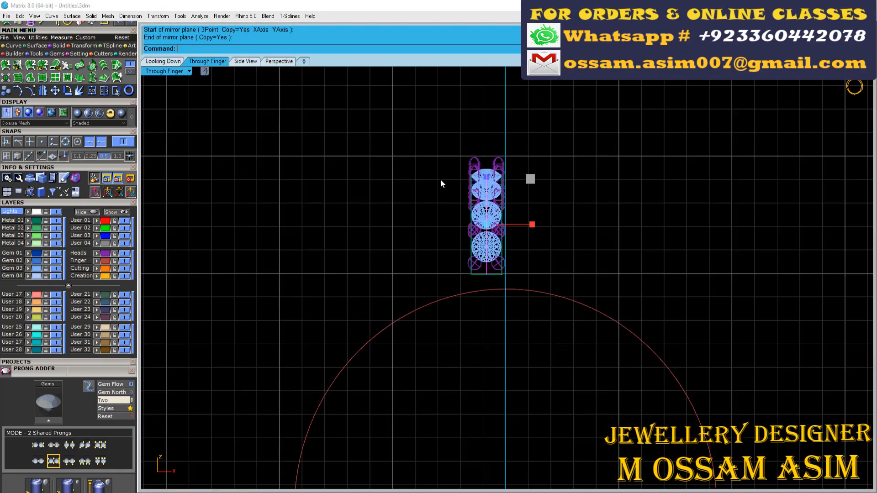
- Move the complete band with gems and prongs from its bottom midpoint to the top quadrant point of the finger rail
{"action": "scroll", "coordinate": [459, 167], "scroll_direction": "up", "scroll_amount": 6}
{"action": "left_click_drag", "start_coordinate": [390, 114], "coordinate": [629, 369]}
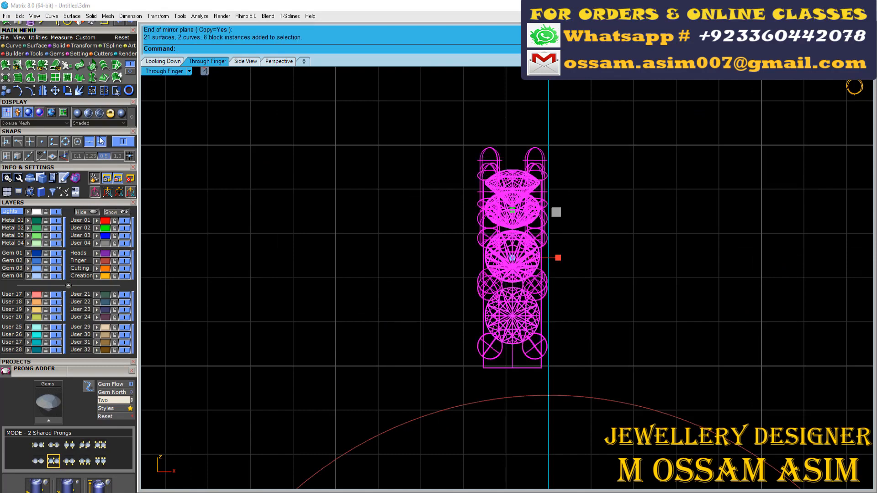
{"action": "left_click", "coordinate": [511, 367]}
{"action": "key", "text": "Escape"}
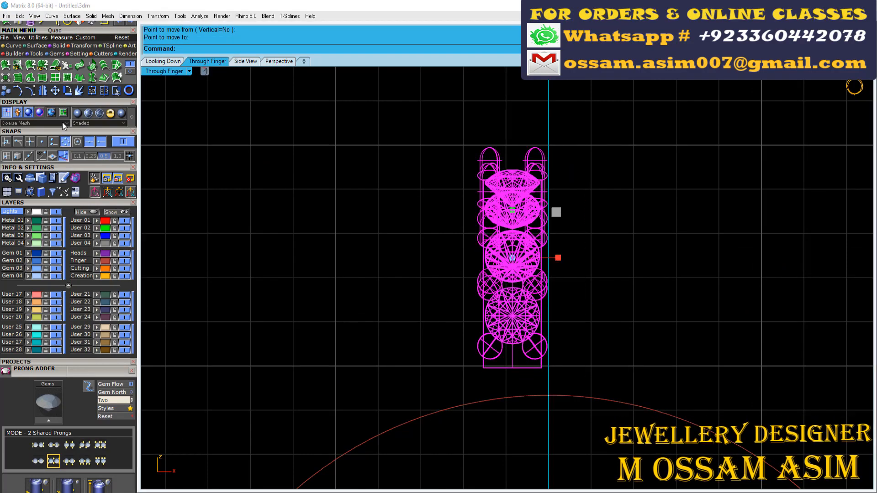
{"action": "left_click", "coordinate": [512, 368]}
{"action": "left_click", "coordinate": [548, 396]}
{"action": "left_click", "coordinate": [470, 338]}
- Duplicate the band's arched side edge as a separate curve, and show the model from above beside the reference photo
{"action": "left_click", "coordinate": [131, 116]}
{"action": "key", "text": "F5"}
{"action": "scroll", "coordinate": [388, 178], "scroll_direction": "down", "scroll_amount": 10}
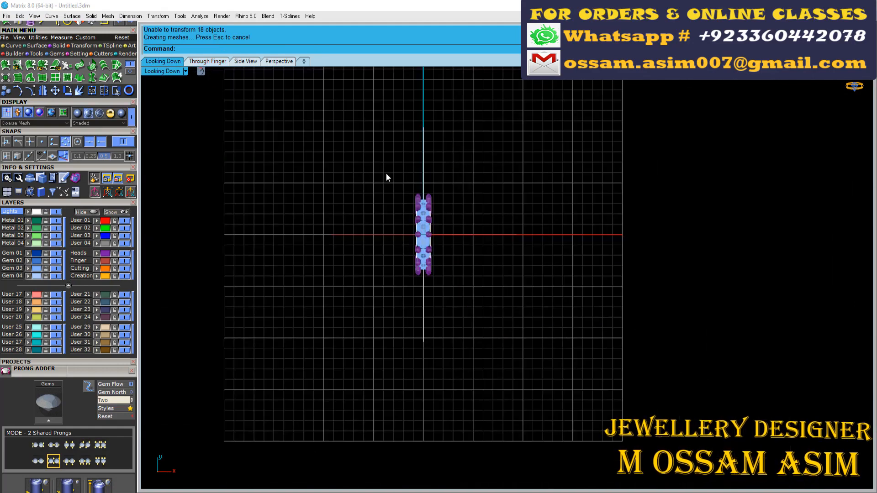
{"action": "left_click", "coordinate": [279, 61]}
{"action": "scroll", "coordinate": [562, 319], "scroll_direction": "up", "scroll_amount": 10}
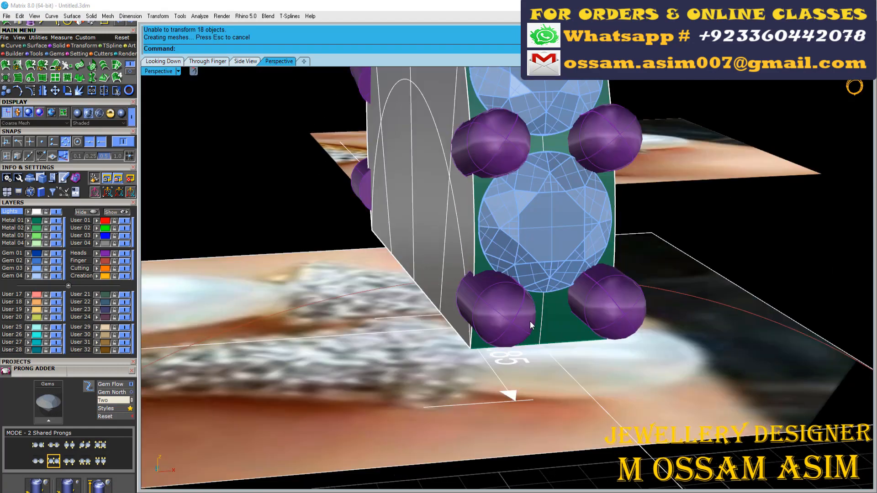
{"action": "left_click", "coordinate": [563, 347]}
{"action": "left_click", "coordinate": [4, 48]}
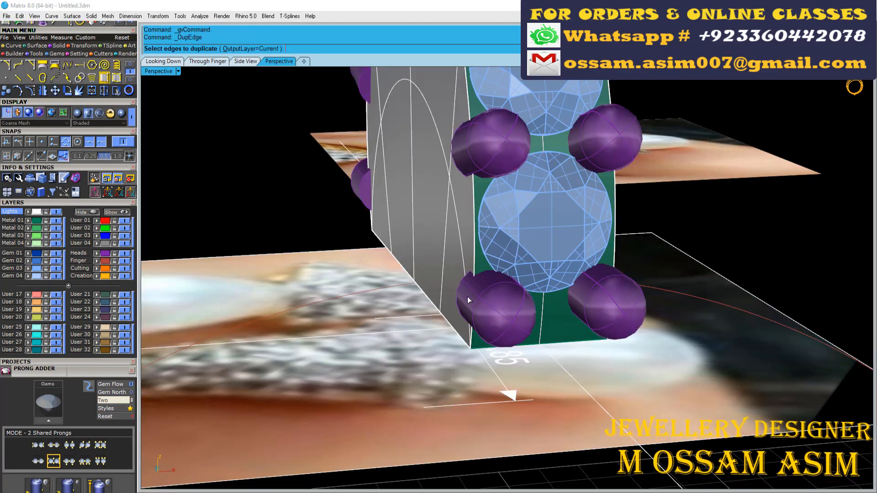
{"action": "left_click", "coordinate": [474, 253]}
{"action": "right_click", "coordinate": [473, 253]}
{"action": "right_click_drag", "start_coordinate": [474, 254], "coordinate": [464, 186]}
{"action": "scroll", "coordinate": [464, 188], "scroll_direction": "down", "scroll_amount": 2}
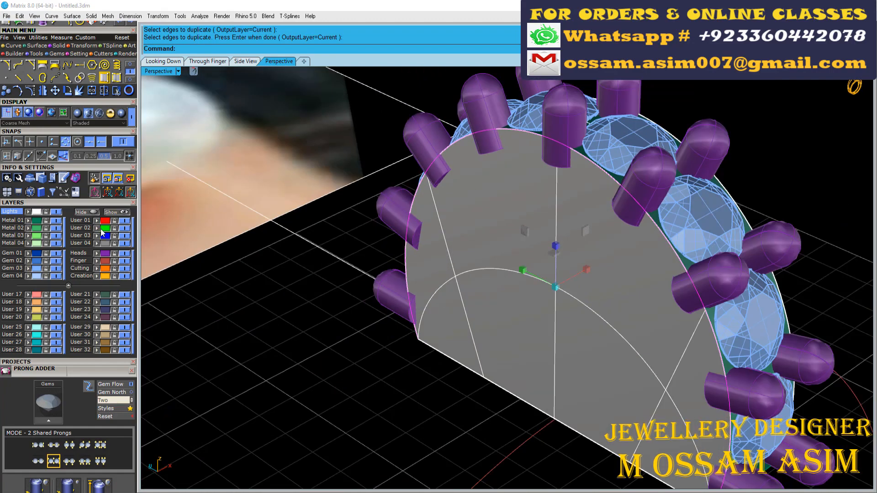
{"action": "left_click", "coordinate": [182, 63]}
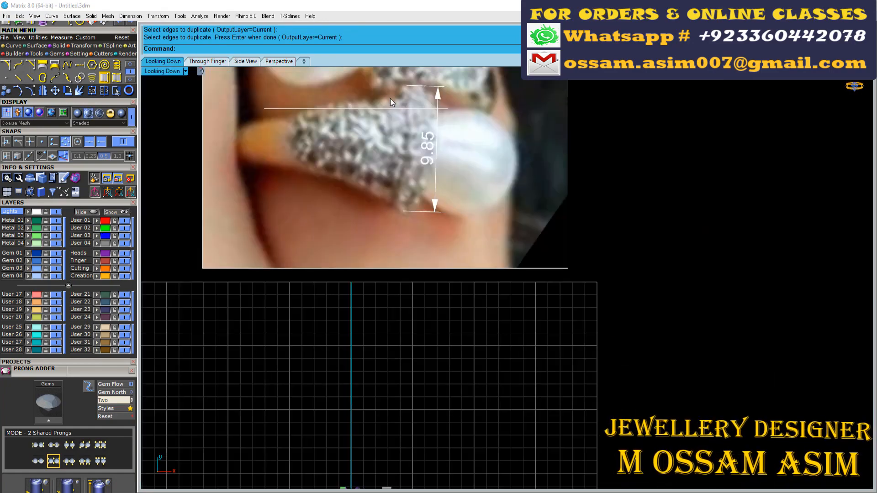
- Offset the duplicated arched edge curve inward by 0.55 on the band's side surface
{"action": "scroll", "coordinate": [390, 118], "scroll_direction": "up", "scroll_amount": 1}
{"action": "scroll", "coordinate": [406, 128], "scroll_direction": "down", "scroll_amount": 1}
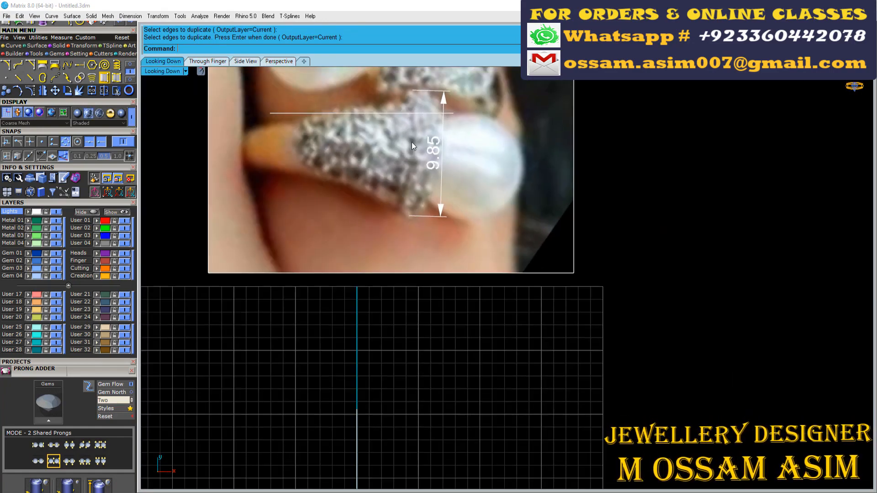
{"action": "scroll", "coordinate": [361, 127], "scroll_direction": "down", "scroll_amount": 5}
{"action": "scroll", "coordinate": [327, 279], "scroll_direction": "up", "scroll_amount": 5}
{"action": "left_click", "coordinate": [222, 61]}
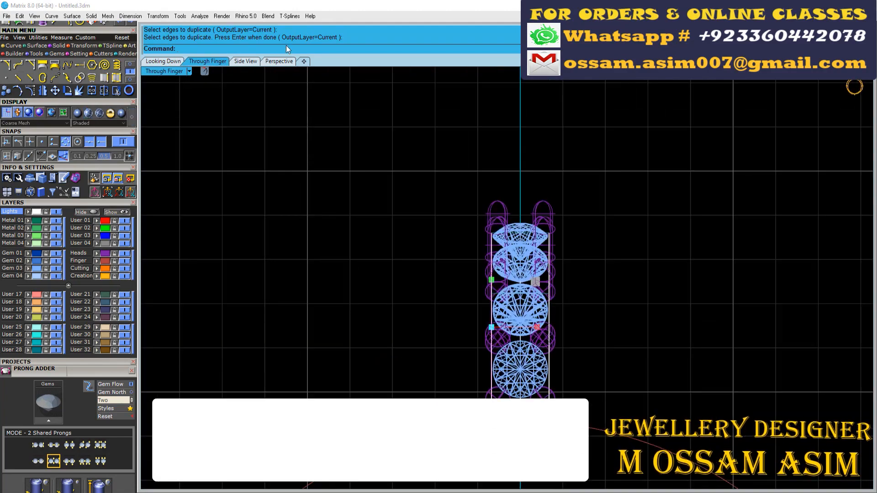
{"action": "left_click", "coordinate": [279, 62]}
{"action": "scroll", "coordinate": [597, 203], "scroll_direction": "up", "scroll_amount": 3}
{"action": "right_click_drag", "start_coordinate": [597, 203], "coordinate": [592, 204]}
{"action": "left_click", "coordinate": [14, 45]}
{"action": "left_click", "coordinate": [91, 78]}
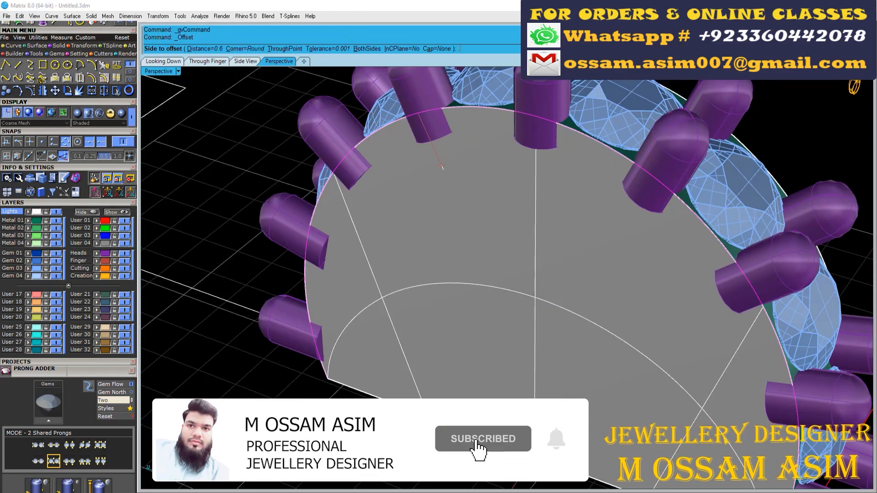
{"action": "scroll", "coordinate": [464, 169], "scroll_direction": "down", "scroll_amount": 3}
{"action": "right_click_drag", "start_coordinate": [462, 172], "coordinate": [457, 137]}
{"action": "left_click", "coordinate": [378, 267]}
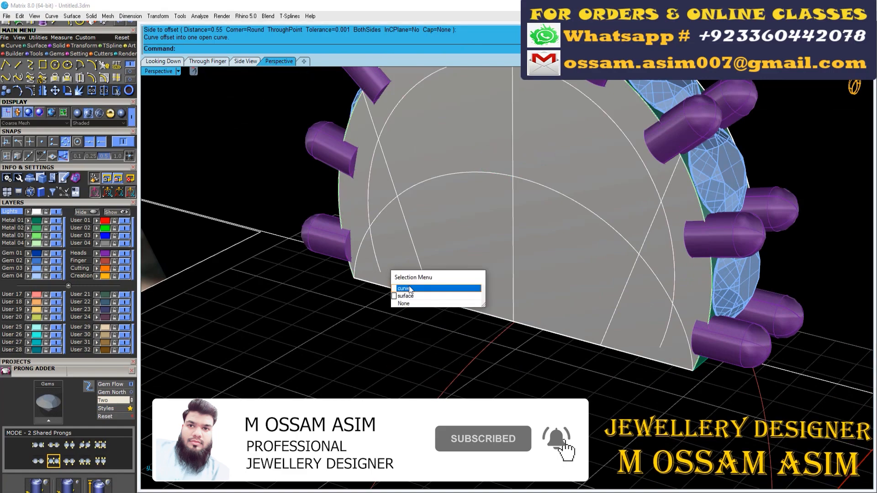
- Assign the band's flat side surface to the User 03 layer
{"action": "left_click", "coordinate": [404, 303]}
{"action": "scroll", "coordinate": [645, 354], "scroll_direction": "up", "scroll_amount": 4}
{"action": "left_click", "coordinate": [644, 359]}
{"action": "left_click", "coordinate": [98, 238]}
{"action": "scroll", "coordinate": [288, 321], "scroll_direction": "down", "scroll_amount": 3}
{"action": "right_click_drag", "start_coordinate": [289, 315], "coordinate": [297, 238]}
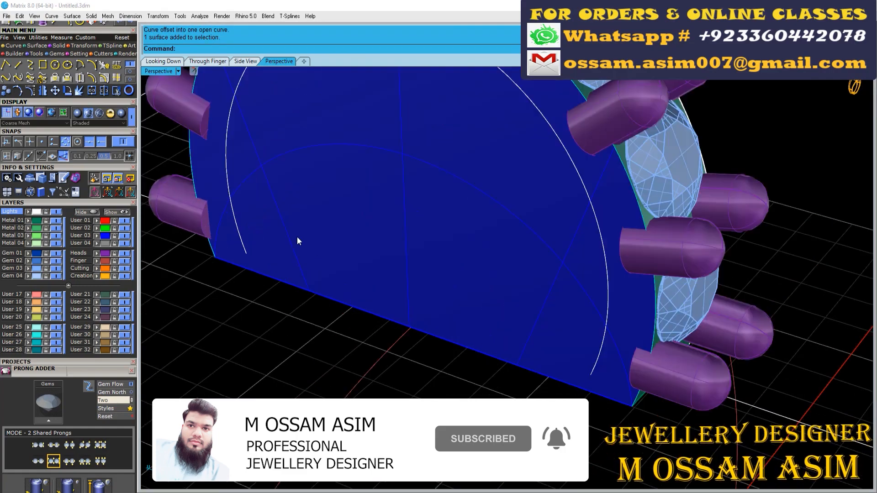
{"action": "scroll", "coordinate": [274, 269], "scroll_direction": "up", "scroll_amount": 3}
{"action": "right_click_drag", "start_coordinate": [226, 277], "coordinate": [233, 233]}
{"action": "left_click", "coordinate": [237, 223]}
{"action": "left_click", "coordinate": [262, 247]}
{"action": "left_click", "coordinate": [130, 72]}
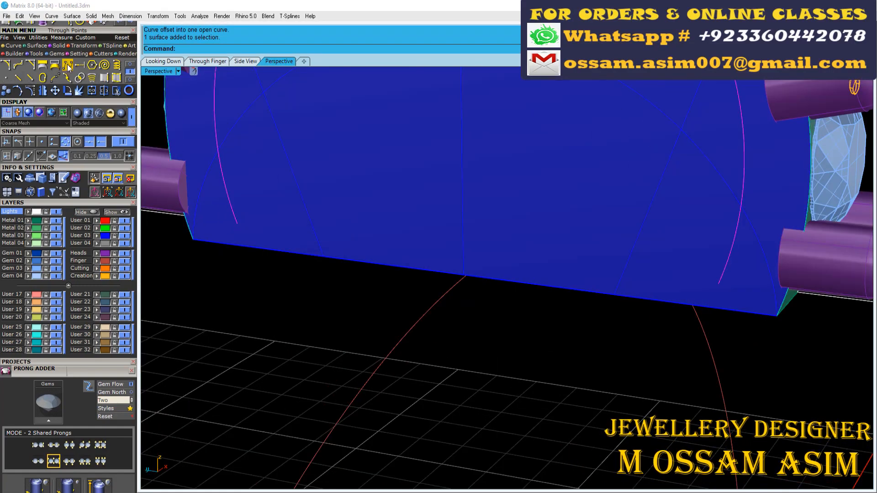
{"action": "left_click", "coordinate": [80, 65]}
{"action": "scroll", "coordinate": [254, 291], "scroll_direction": "down", "scroll_amount": 3}
{"action": "right_click_drag", "start_coordinate": [254, 291], "coordinate": [237, 251]}
{"action": "key", "text": "Escape"}
{"action": "scroll", "coordinate": [242, 277], "scroll_direction": "up", "scroll_amount": 4}
{"action": "scroll", "coordinate": [238, 265], "scroll_direction": "down", "scroll_amount": 3}
{"action": "scroll", "coordinate": [238, 264], "scroll_direction": "up", "scroll_amount": 6}
{"action": "scroll", "coordinate": [239, 264], "scroll_direction": "down", "scroll_amount": 6}
{"action": "scroll", "coordinate": [238, 261], "scroll_direction": "up", "scroll_amount": 6}
{"action": "scroll", "coordinate": [189, 190], "scroll_direction": "down", "scroll_amount": 6}
- Try to extend the offset curve using the side surface and the curve itself as boundary objects
{"action": "left_click", "coordinate": [80, 66]}
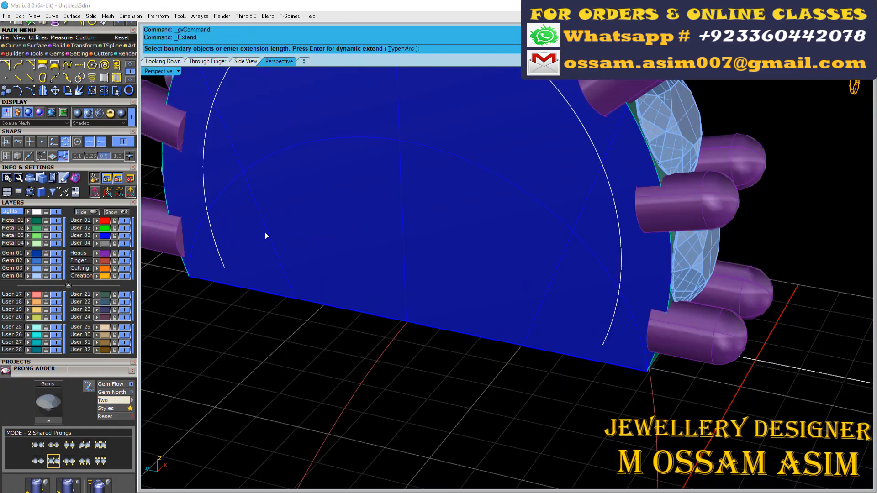
{"action": "left_click", "coordinate": [267, 295]}
{"action": "key", "text": "Escape"}
{"action": "right_click", "coordinate": [250, 265]}
{"action": "left_click", "coordinate": [256, 293]}
{"action": "right_click", "coordinate": [256, 292]}
{"action": "left_click", "coordinate": [256, 291]}
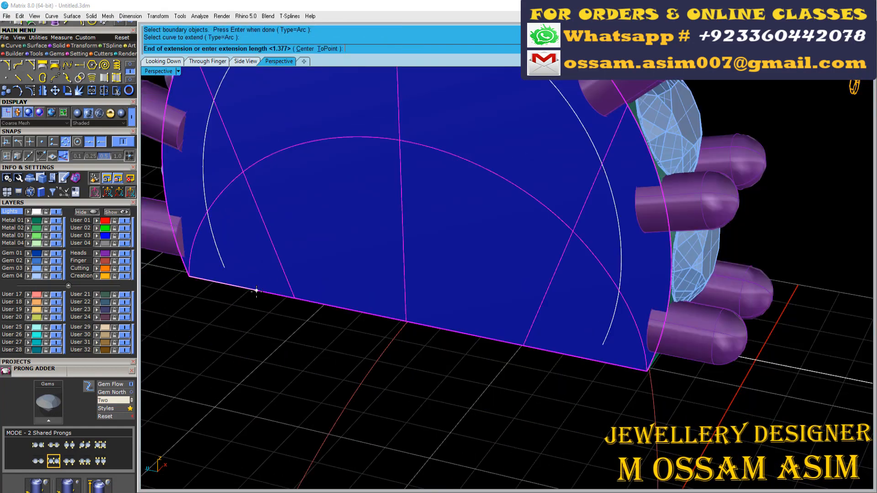
{"action": "key", "text": "Escape"}
{"action": "right_click", "coordinate": [226, 263]}
{"action": "left_click", "coordinate": [226, 268]}
{"action": "right_click", "coordinate": [225, 267]}
{"action": "left_click", "coordinate": [224, 264]}
{"action": "key", "text": "Escape"}
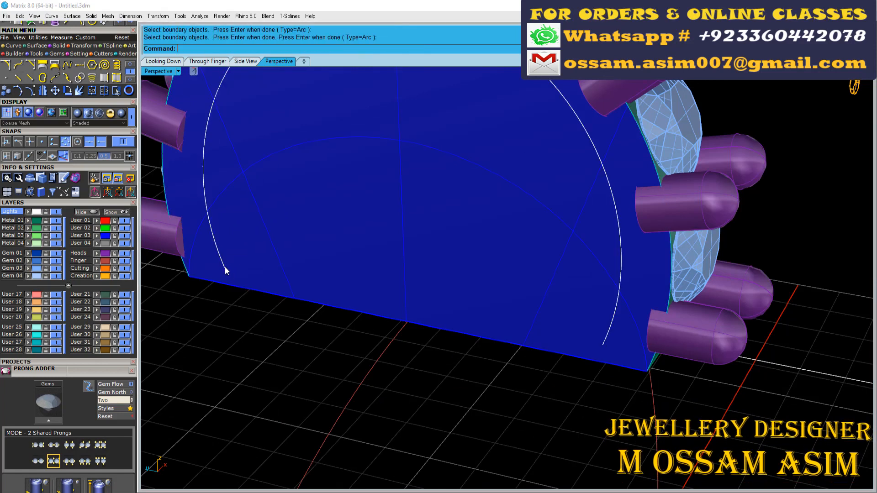
- Extend both ends of the offset curve past the bottom edge of the side surface
{"action": "right_click", "coordinate": [225, 267]}
{"action": "right_click", "coordinate": [225, 266]}
{"action": "left_click", "coordinate": [225, 268]}
{"action": "left_click", "coordinate": [237, 294]}
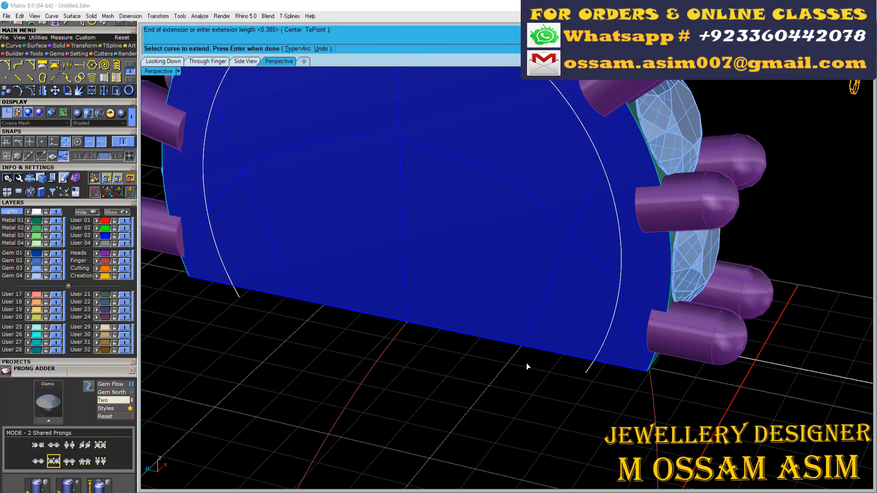
- Pull the extended offset curve onto the blue side surface with DeleteInput set to Yes
{"action": "left_click", "coordinate": [131, 65]}
{"action": "left_click", "coordinate": [67, 78]}
{"action": "left_click", "coordinate": [302, 50]}
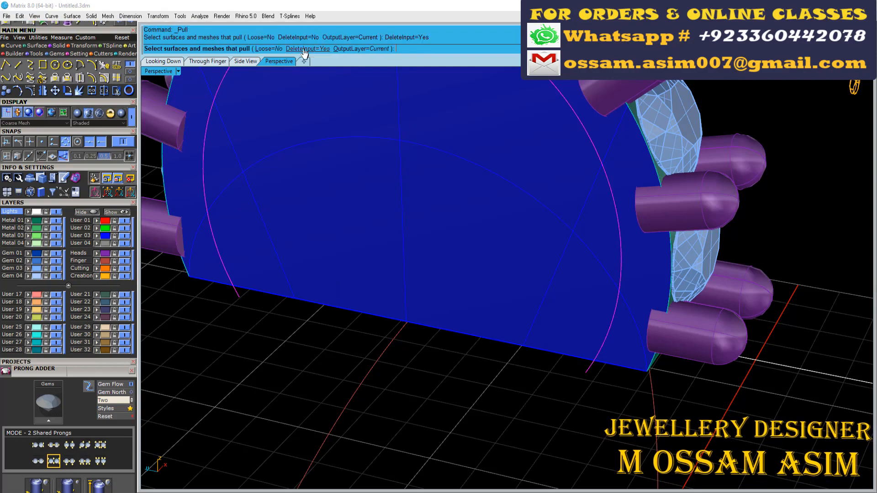
{"action": "left_click", "coordinate": [204, 199]}
{"action": "right_click", "coordinate": [204, 199]}
- Examine the band in perspective, through the finger and from above, comparing it with the reference photo
{"action": "scroll", "coordinate": [539, 290], "scroll_direction": "down", "scroll_amount": 8}
{"action": "right_click_drag", "start_coordinate": [532, 288], "coordinate": [388, 246]}
{"action": "scroll", "coordinate": [402, 237], "scroll_direction": "down", "scroll_amount": 4}
{"action": "left_click", "coordinate": [208, 61]}
{"action": "right_click_drag", "start_coordinate": [372, 205], "coordinate": [386, 224]}
{"action": "scroll", "coordinate": [387, 213], "scroll_direction": "down", "scroll_amount": 6}
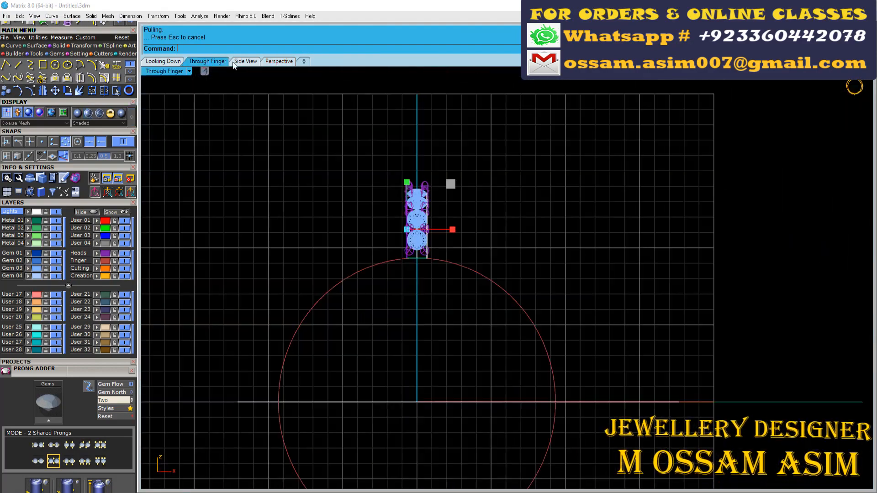
{"action": "left_click", "coordinate": [163, 61]}
{"action": "scroll", "coordinate": [390, 263], "scroll_direction": "up", "scroll_amount": 5}
{"action": "scroll", "coordinate": [391, 263], "scroll_direction": "up", "scroll_amount": 3}
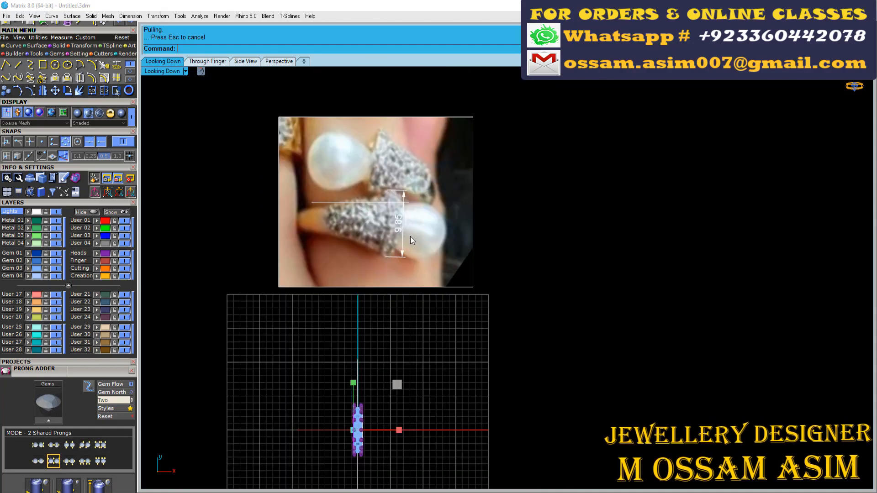
{"action": "scroll", "coordinate": [336, 149], "scroll_direction": "down", "scroll_amount": 8}
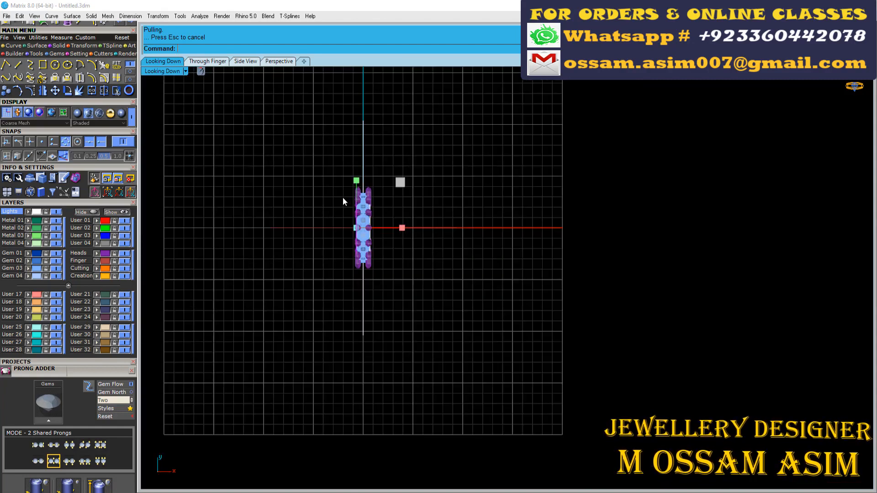
- Rotate the whole band with gems and prongs slightly clockwise about the origin, 0, in the through-finger view
{"action": "left_click", "coordinate": [207, 61]}
{"action": "right_click", "coordinate": [336, 293]}
{"action": "scroll", "coordinate": [336, 294], "scroll_direction": "down", "scroll_amount": 9}
{"action": "type", "text": "0"}
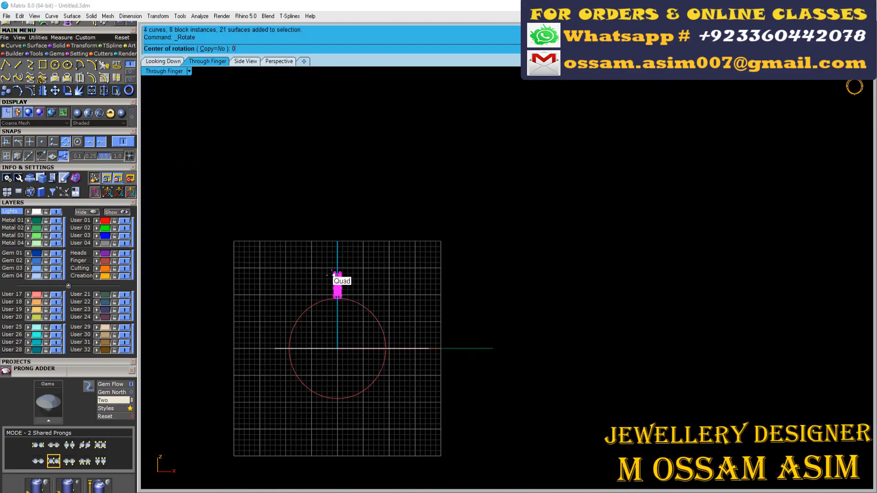
{"action": "key", "text": "Return"}
{"action": "scroll", "coordinate": [337, 242], "scroll_direction": "up", "scroll_amount": 8}
{"action": "scroll", "coordinate": [357, 237], "scroll_direction": "up", "scroll_amount": 8}
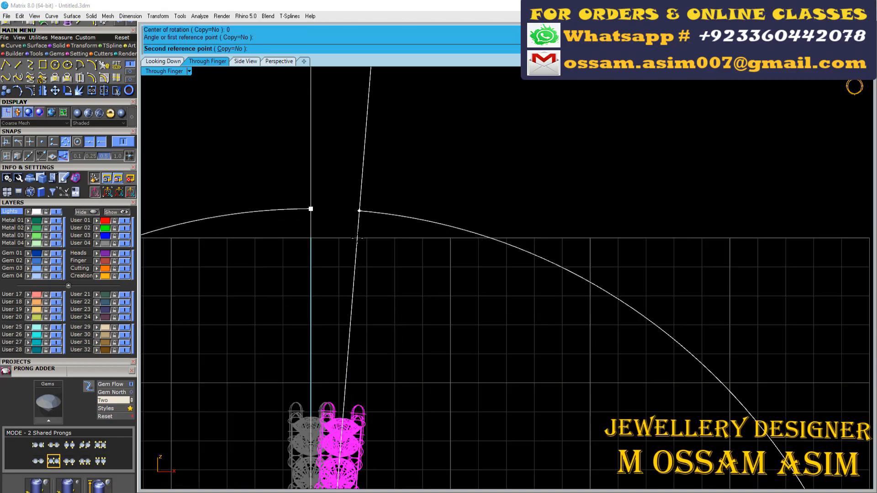
{"action": "left_click", "coordinate": [359, 209]}
{"action": "scroll", "coordinate": [359, 210], "scroll_direction": "down", "scroll_amount": 10}
{"action": "scroll", "coordinate": [342, 323], "scroll_direction": "up", "scroll_amount": 8}
{"action": "left_click", "coordinate": [202, 119]}
- Rotate a copy of the pulled side curve about the finger rail's centre to the rail's left side
{"action": "left_click", "coordinate": [272, 61]}
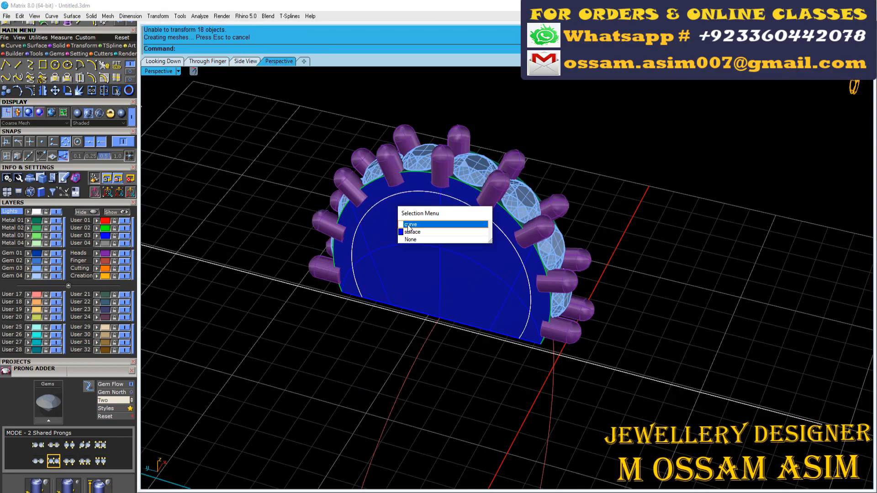
{"action": "left_click", "coordinate": [409, 225]}
{"action": "scroll", "coordinate": [393, 226], "scroll_direction": "down", "scroll_amount": 5}
{"action": "scroll", "coordinate": [398, 202], "scroll_direction": "up", "scroll_amount": 6}
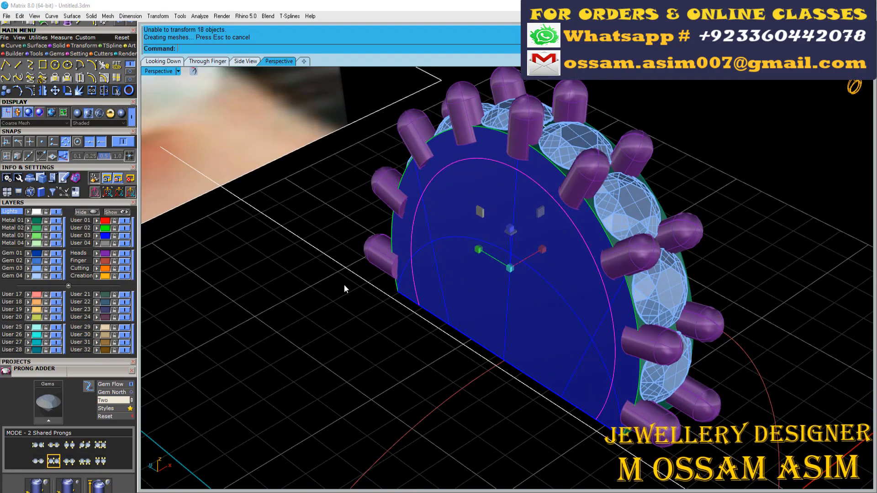
{"action": "scroll", "coordinate": [442, 248], "scroll_direction": "down", "scroll_amount": 5}
{"action": "right_click_drag", "start_coordinate": [442, 248], "coordinate": [388, 219]}
{"action": "left_click", "coordinate": [205, 62]}
{"action": "scroll", "coordinate": [344, 340], "scroll_direction": "up", "scroll_amount": 4}
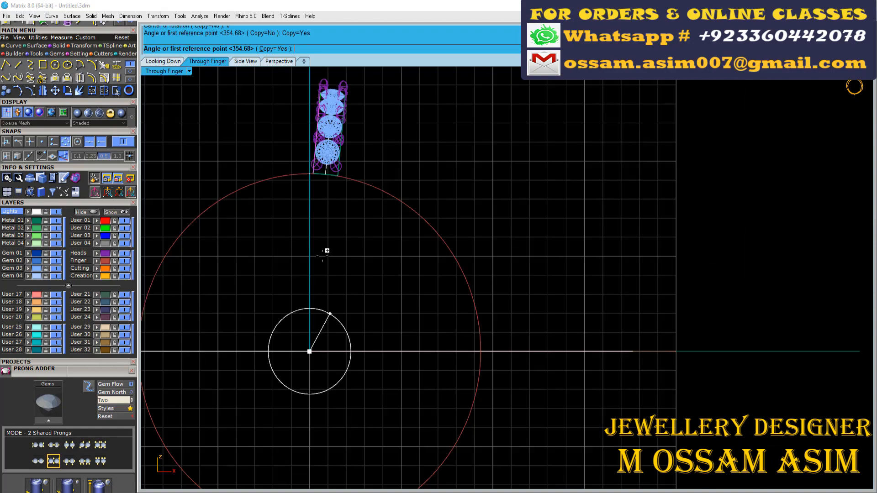
{"action": "scroll", "coordinate": [341, 251], "scroll_direction": "up", "scroll_amount": 3}
{"action": "scroll", "coordinate": [364, 234], "scroll_direction": "down", "scroll_amount": 3}
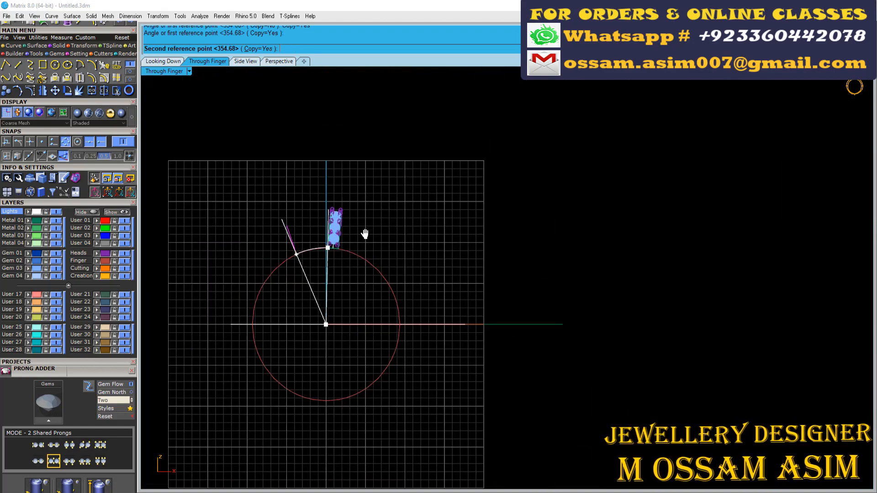
{"action": "right_click_drag", "start_coordinate": [364, 234], "coordinate": [444, 219]}
{"action": "left_click", "coordinate": [263, 290]}
{"action": "right_click", "coordinate": [270, 292]}
- Try scaling the copied side curve by a factor of 0.4 in the top view, and undo it
{"action": "scroll", "coordinate": [309, 296], "scroll_direction": "up", "scroll_amount": 10}
{"action": "left_click", "coordinate": [170, 62]}
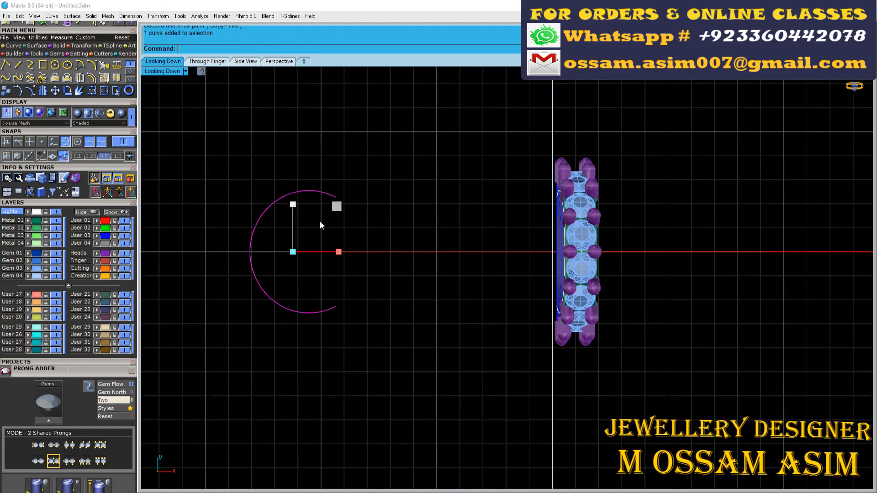
{"action": "type", "text": ".4"}
{"action": "key", "text": "Return"}
{"action": "scroll", "coordinate": [284, 240], "scroll_direction": "up", "scroll_amount": 4}
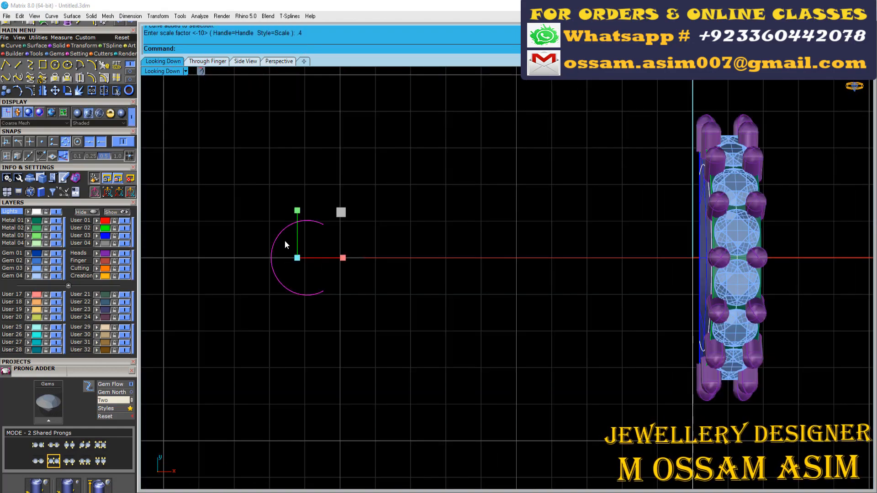
{"action": "key", "text": "ctrl+z"}
- Scale the copied side curve by a factor of 0.5
{"action": "right_click", "coordinate": [284, 240]}
{"action": "type", "text": ".5"}
{"action": "key", "text": "Return"}
{"action": "scroll", "coordinate": [284, 241], "scroll_direction": "up", "scroll_amount": 6}
{"action": "scroll", "coordinate": [283, 239], "scroll_direction": "down", "scroll_amount": 8}
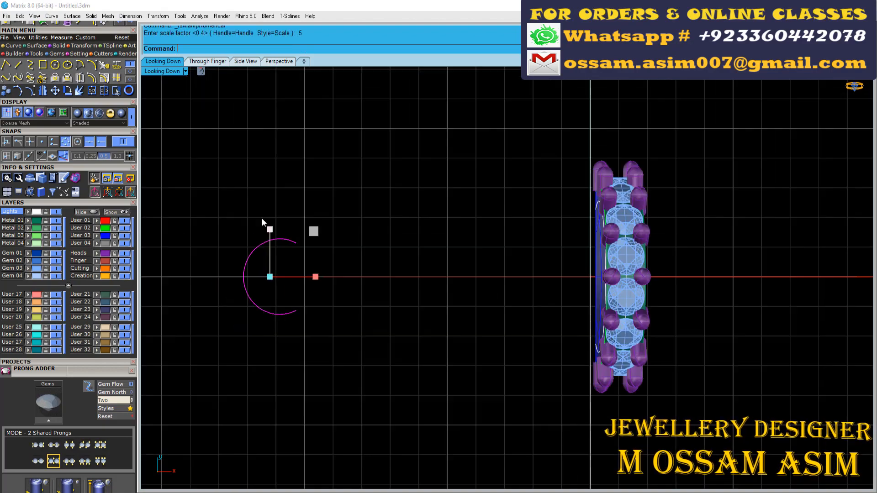
{"action": "scroll", "coordinate": [270, 242], "scroll_direction": "up", "scroll_amount": 6}
- Rotate the scaled curve level in the through-finger view and move it by its endpoint towards the horizontal axis
{"action": "left_click", "coordinate": [259, 229]}
{"action": "left_click", "coordinate": [274, 62]}
{"action": "scroll", "coordinate": [352, 123], "scroll_direction": "down", "scroll_amount": 8}
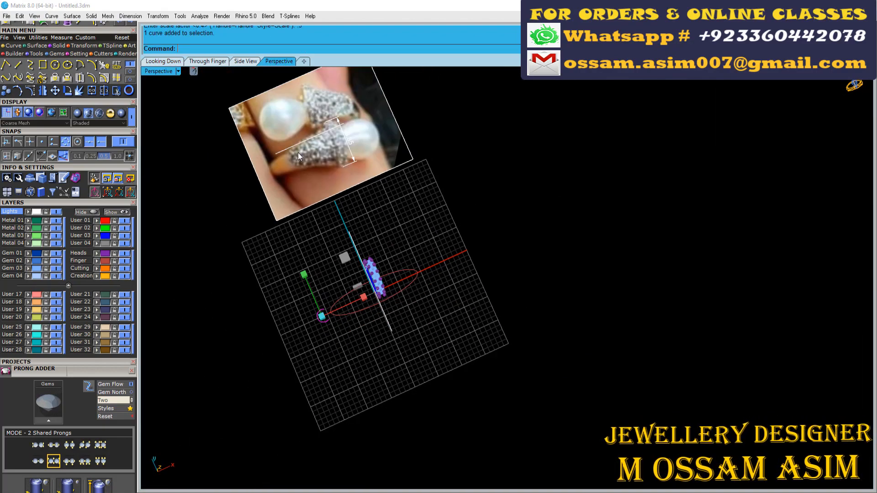
{"action": "scroll", "coordinate": [321, 301], "scroll_direction": "up", "scroll_amount": 2}
{"action": "right_click_drag", "start_coordinate": [322, 301], "coordinate": [333, 256]}
{"action": "scroll", "coordinate": [335, 314], "scroll_direction": "up", "scroll_amount": 10}
{"action": "right_click_drag", "start_coordinate": [338, 315], "coordinate": [452, 269]}
{"action": "scroll", "coordinate": [360, 384], "scroll_direction": "down", "scroll_amount": 3}
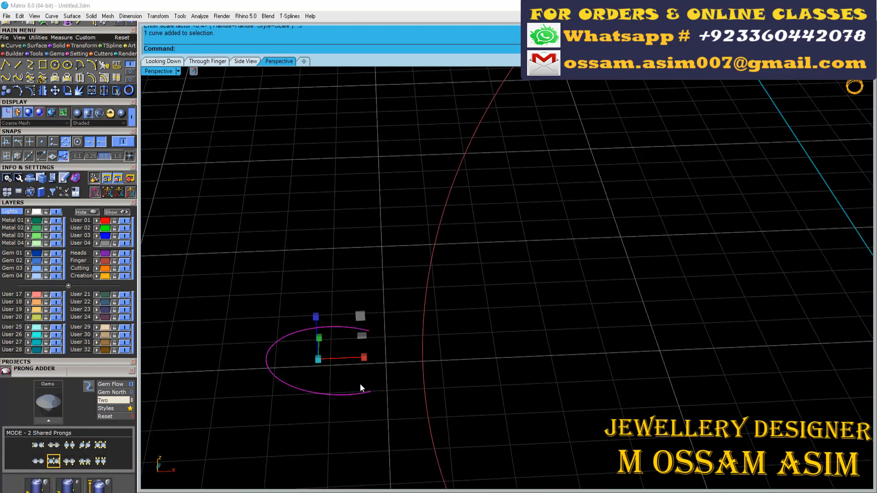
{"action": "right_click_drag", "start_coordinate": [360, 384], "coordinate": [459, 381]}
{"action": "left_click", "coordinate": [197, 62]}
{"action": "scroll", "coordinate": [370, 379], "scroll_direction": "up", "scroll_amount": 10}
{"action": "key", "text": "ctrl+r"}
{"action": "left_click", "coordinate": [446, 294]}
{"action": "scroll", "coordinate": [375, 276], "scroll_direction": "down", "scroll_amount": 6}
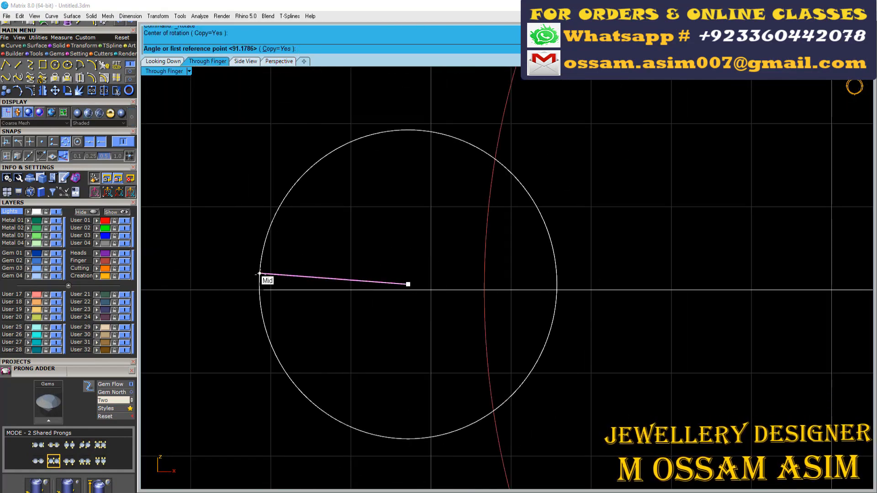
{"action": "scroll", "coordinate": [200, 290], "scroll_direction": "up", "scroll_amount": 5}
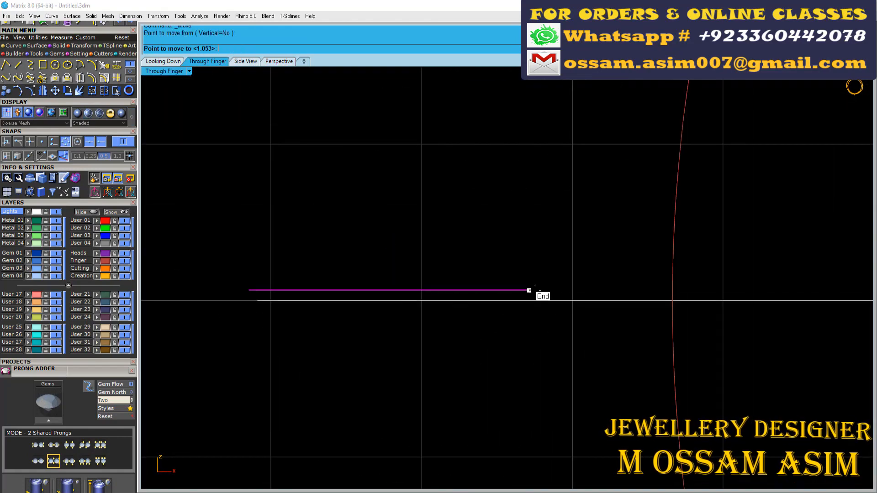
- Project the small curve onto the top view's construction plane, deleting the input curve
{"action": "left_click", "coordinate": [94, 47]}
{"action": "left_click", "coordinate": [116, 65]}
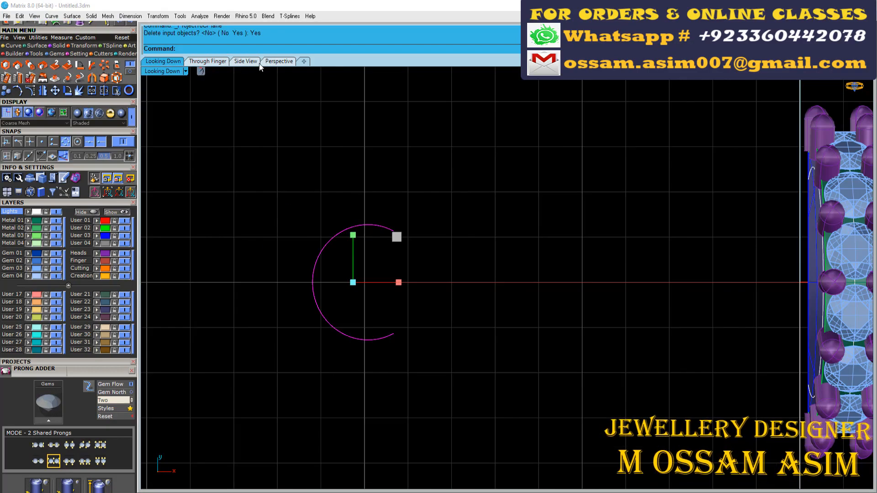
{"action": "key", "text": "Escape"}
- Rebuild the small curve with eight control points and turn its control points on
{"action": "scroll", "coordinate": [430, 278], "scroll_direction": "down", "scroll_amount": 6}
{"action": "right_click_drag", "start_coordinate": [349, 285], "coordinate": [462, 153]}
{"action": "scroll", "coordinate": [449, 233], "scroll_direction": "up", "scroll_amount": 4}
{"action": "scroll", "coordinate": [461, 153], "scroll_direction": "down", "scroll_amount": 7}
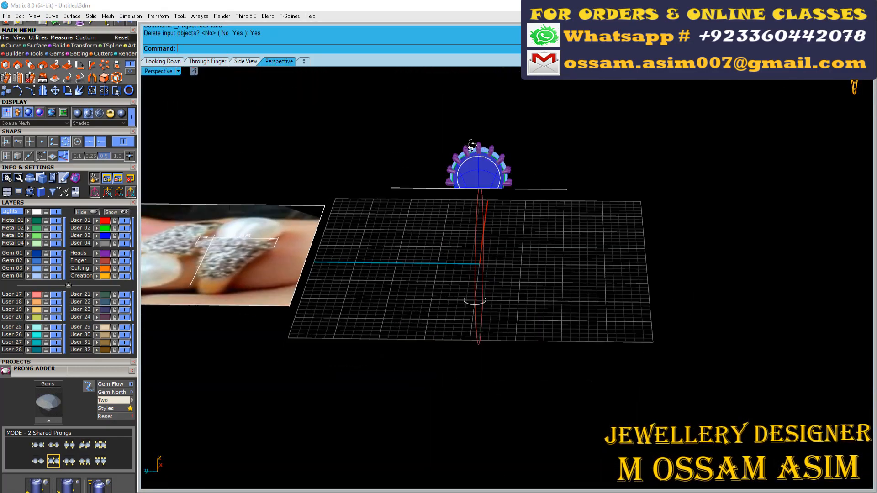
{"action": "scroll", "coordinate": [461, 153], "scroll_direction": "up", "scroll_amount": 8}
{"action": "scroll", "coordinate": [458, 220], "scroll_direction": "down", "scroll_amount": 2}
{"action": "scroll", "coordinate": [454, 301], "scroll_direction": "up", "scroll_amount": 11}
{"action": "right_click_drag", "start_coordinate": [458, 221], "coordinate": [484, 340]}
{"action": "left_click", "coordinate": [446, 314]}
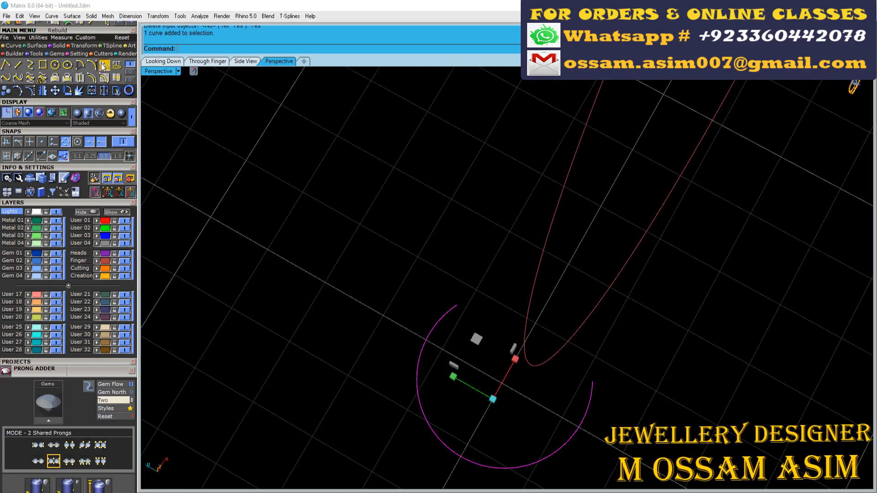
{"action": "left_click", "coordinate": [104, 66]}
{"action": "key", "text": "Return"}
{"action": "key", "text": "F10"}
{"action": "right_click_drag", "start_coordinate": [443, 296], "coordinate": [435, 263], "text": "shift"}
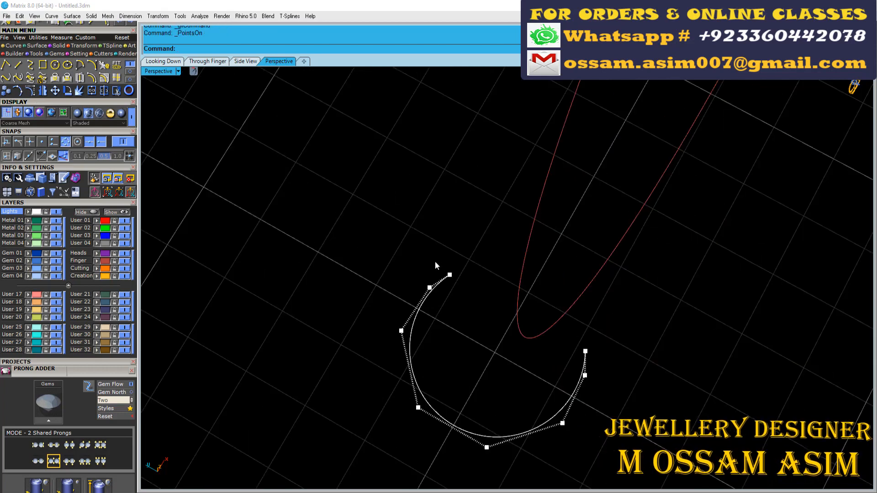
- Adjust the control points at the small curve's open ends so both ends run straight and parallel, and show it in perspective
{"action": "left_click", "coordinate": [163, 61]}
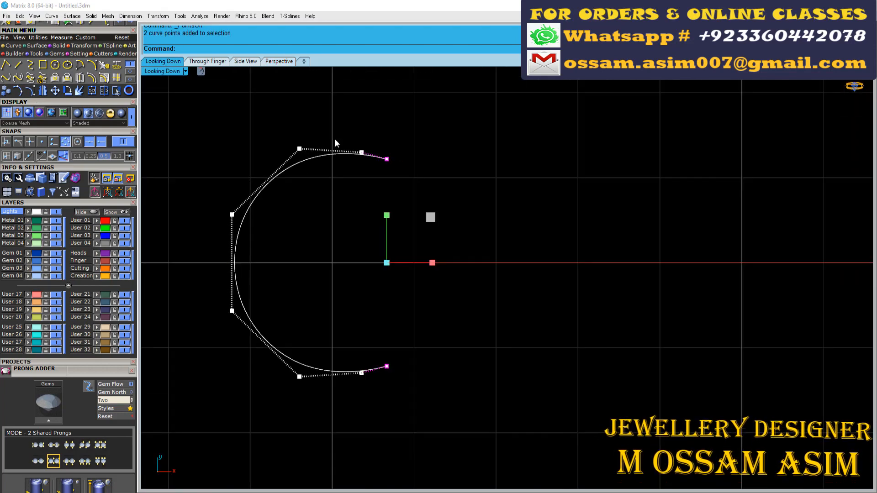
{"action": "scroll", "coordinate": [366, 162], "scroll_direction": "down", "scroll_amount": 4}
{"action": "left_click_drag", "start_coordinate": [352, 133], "coordinate": [412, 350]}
{"action": "scroll", "coordinate": [365, 223], "scroll_direction": "up", "scroll_amount": 4}
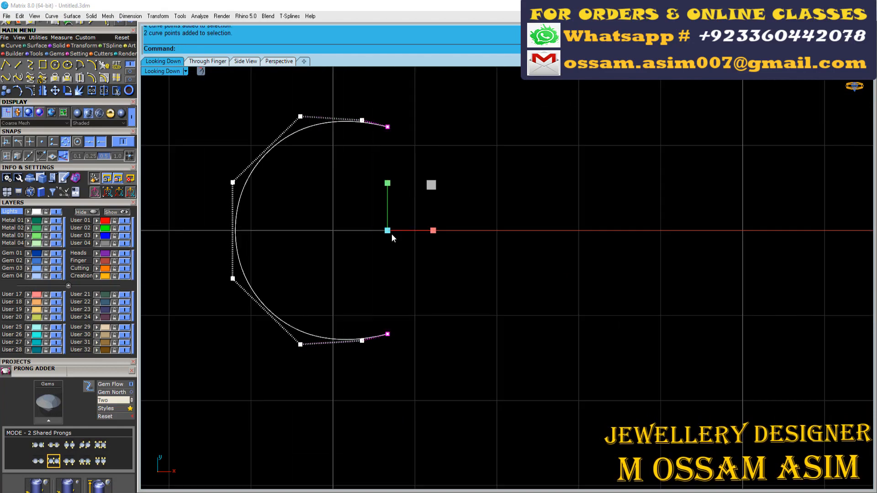
{"action": "left_click_drag", "start_coordinate": [388, 232], "coordinate": [398, 234]}
{"action": "left_click", "coordinate": [368, 221]}
{"action": "scroll", "coordinate": [394, 240], "scroll_direction": "down", "scroll_amount": 6}
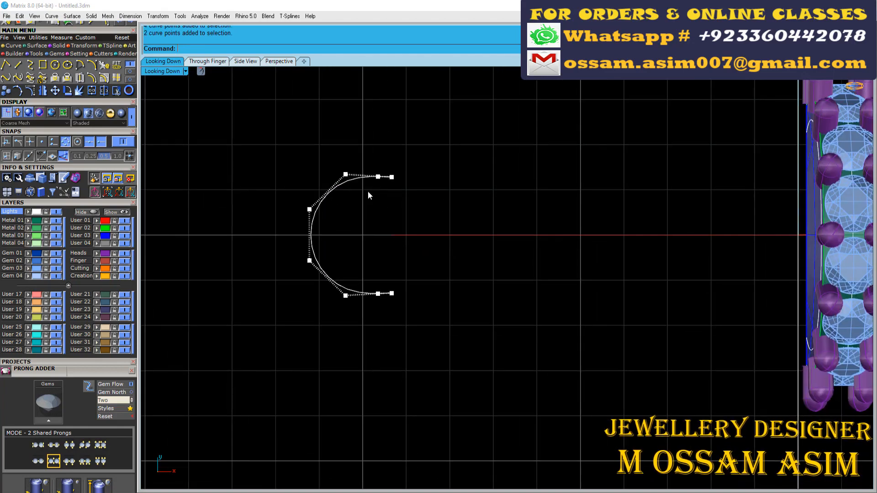
{"action": "left_click", "coordinate": [328, 193]}
{"action": "left_click", "coordinate": [279, 62]}
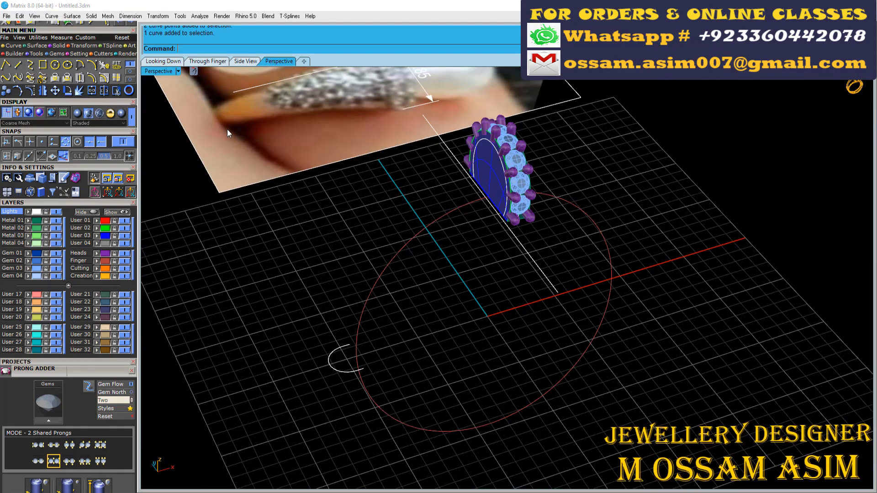
- Try a one-rail sweep along the finger rail, using the small curve and the arched band profile as cross sections
{"action": "right_click_drag", "start_coordinate": [228, 133], "coordinate": [157, 103]}
{"action": "left_click", "coordinate": [38, 46]}
{"action": "left_click", "coordinate": [5, 65]}
{"action": "left_click", "coordinate": [359, 298]}
{"action": "left_click", "coordinate": [346, 326]}
{"action": "right_click_drag", "start_coordinate": [489, 194], "coordinate": [561, 230]}
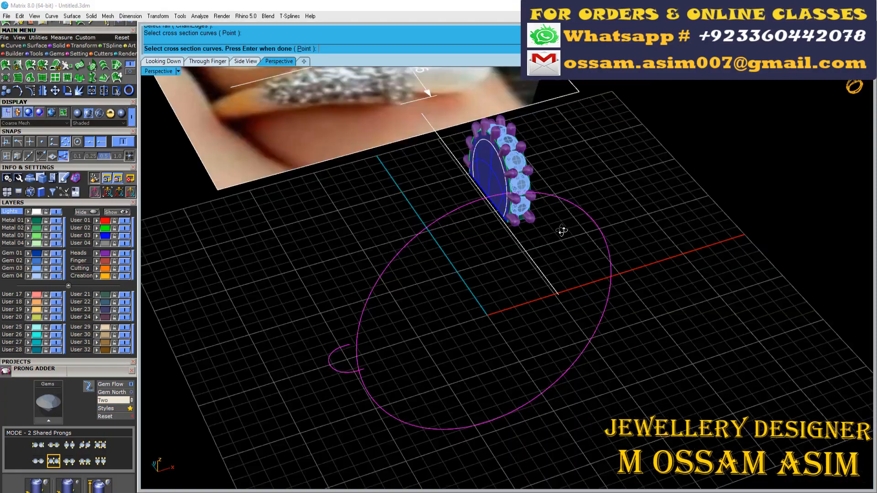
{"action": "scroll", "coordinate": [497, 219], "scroll_direction": "up", "scroll_amount": 6}
{"action": "left_click", "coordinate": [496, 219]}
{"action": "key", "text": "Return"}
{"action": "scroll", "coordinate": [496, 221], "scroll_direction": "down", "scroll_amount": 6}
{"action": "right_click_drag", "start_coordinate": [495, 223], "coordinate": [351, 277]}
{"action": "scroll", "coordinate": [301, 414], "scroll_direction": "up", "scroll_amount": 7}
{"action": "scroll", "coordinate": [341, 398], "scroll_direction": "up", "scroll_amount": 5}
{"action": "right_click_drag", "start_coordinate": [342, 397], "coordinate": [370, 373]}
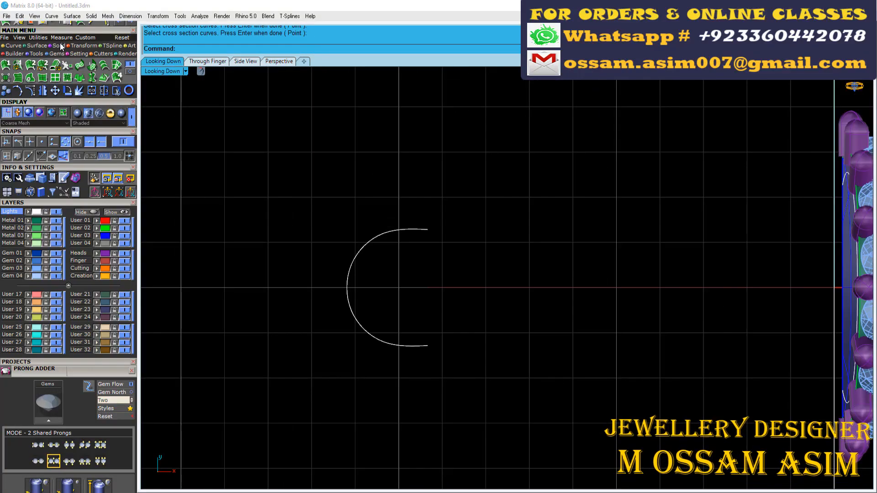
- Dimension the small curve's horizontal width in the top view
{"action": "left_click", "coordinate": [61, 37]}
{"action": "left_click", "coordinate": [104, 127]}
{"action": "left_click", "coordinate": [325, 191]}
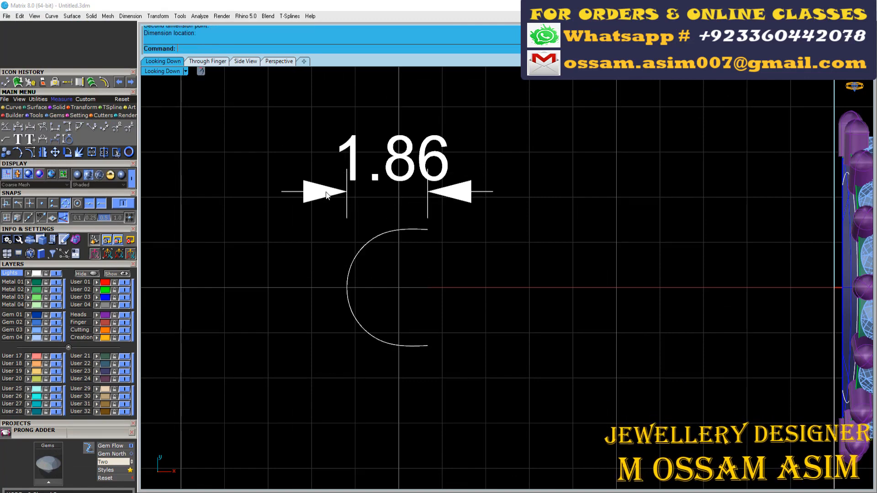
{"action": "scroll", "coordinate": [343, 190], "scroll_direction": "up", "scroll_amount": 6}
- Scale the small curve and its dimension horizontally from the curve's open end to a width of 1.6
{"action": "left_click", "coordinate": [343, 190]}
{"action": "left_click_drag", "start_coordinate": [543, 262], "coordinate": [425, 231]}
{"action": "scroll", "coordinate": [388, 236], "scroll_direction": "down", "scroll_amount": 14}
{"action": "scroll", "coordinate": [367, 196], "scroll_direction": "up", "scroll_amount": 6}
{"action": "left_click", "coordinate": [73, 107]}
{"action": "left_click", "coordinate": [30, 126]}
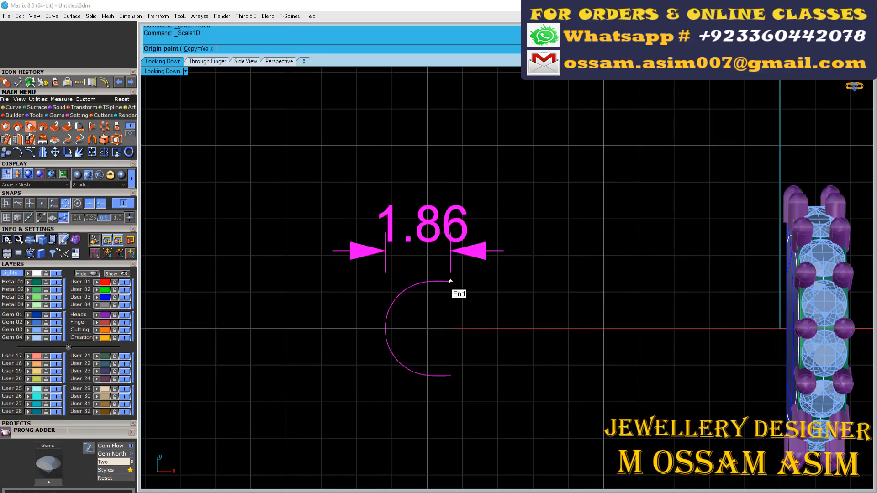
{"action": "left_click", "coordinate": [451, 281]}
{"action": "scroll", "coordinate": [360, 306], "scroll_direction": "up", "scroll_amount": 6}
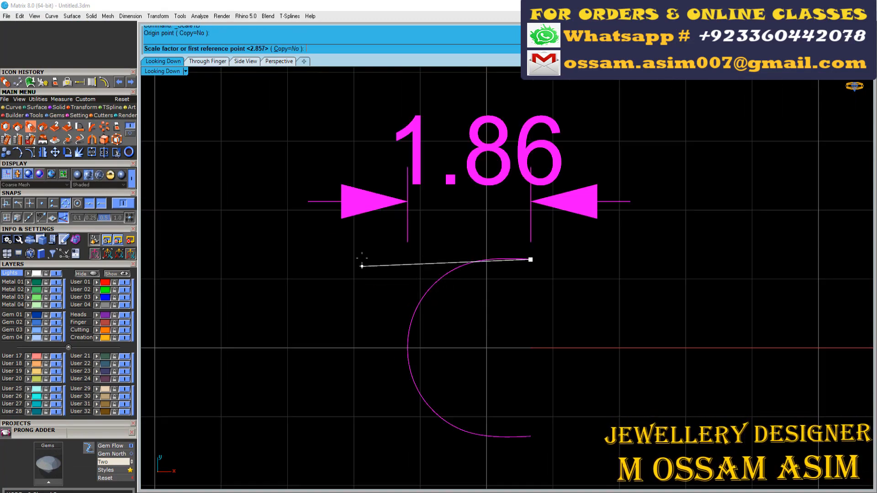
{"action": "left_click", "coordinate": [425, 341]}
{"action": "left_click", "coordinate": [382, 308]}
{"action": "scroll", "coordinate": [347, 256], "scroll_direction": "down", "scroll_amount": 6}
- Delete the width dimension above the small curve
{"action": "left_click", "coordinate": [355, 232]}
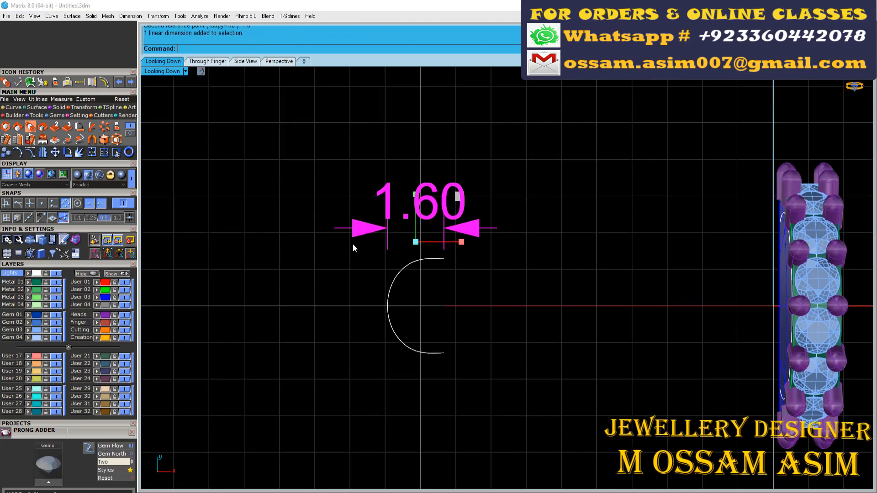
{"action": "scroll", "coordinate": [402, 247], "scroll_direction": "up", "scroll_amount": 8}
{"action": "right_click_drag", "start_coordinate": [402, 246], "coordinate": [369, 272]}
{"action": "key", "text": "Delete"}
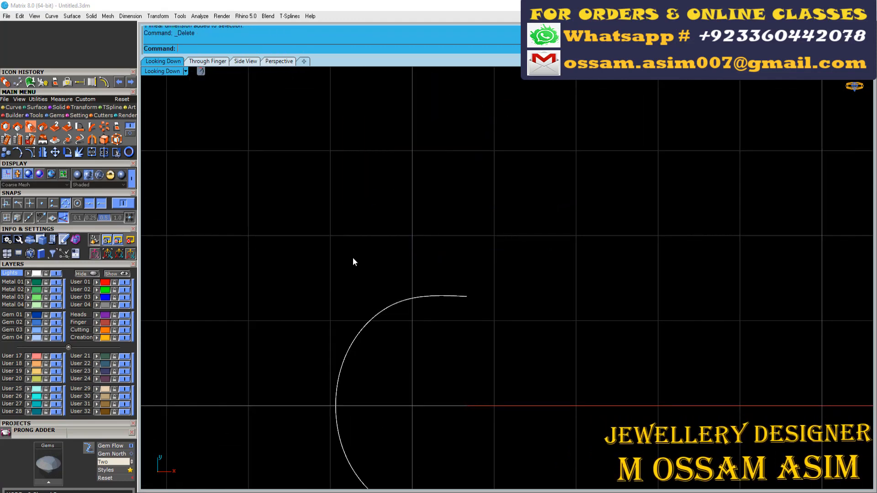
- Rebuild the small curve with 8 points and degree 3, deleting the input, and repeat the rebuild in perspective
{"action": "scroll", "coordinate": [353, 258], "scroll_direction": "down", "scroll_amount": 4}
{"action": "left_click", "coordinate": [348, 271]}
{"action": "left_click", "coordinate": [43, 83]}
{"action": "key", "text": "Return"}
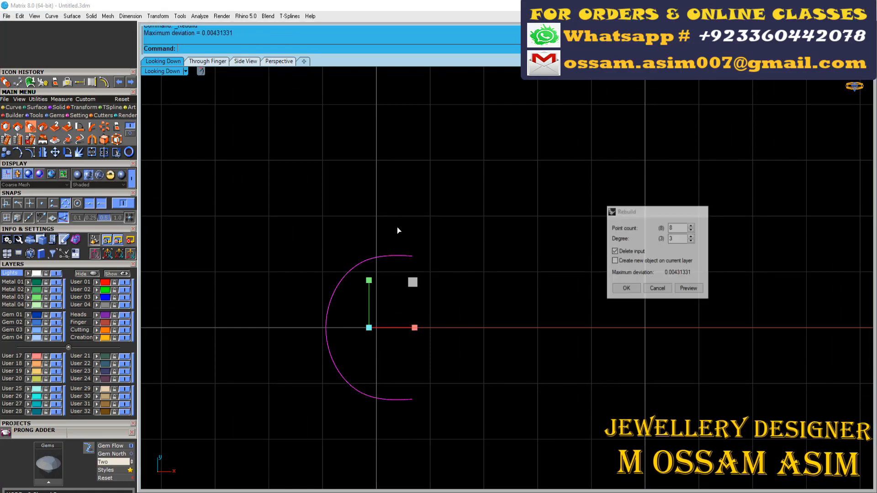
{"action": "scroll", "coordinate": [368, 271], "scroll_direction": "up", "scroll_amount": 8}
{"action": "left_click", "coordinate": [321, 294]}
{"action": "left_click", "coordinate": [299, 279]}
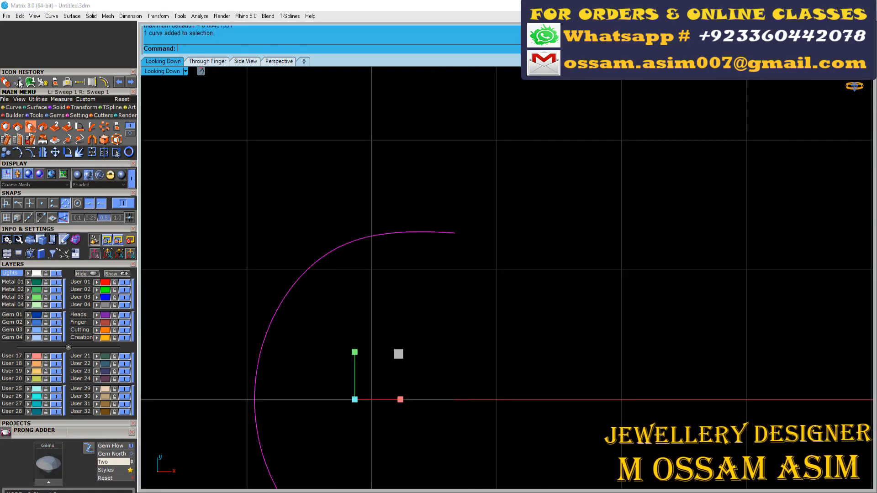
{"action": "scroll", "coordinate": [342, 198], "scroll_direction": "down", "scroll_amount": 8}
{"action": "left_click", "coordinate": [265, 62]}
{"action": "right_click_drag", "start_coordinate": [371, 316], "coordinate": [425, 360]}
{"action": "scroll", "coordinate": [388, 255], "scroll_direction": "up", "scroll_amount": 12}
{"action": "right_click_drag", "start_coordinate": [395, 251], "coordinate": [350, 211], "text": "shift"}
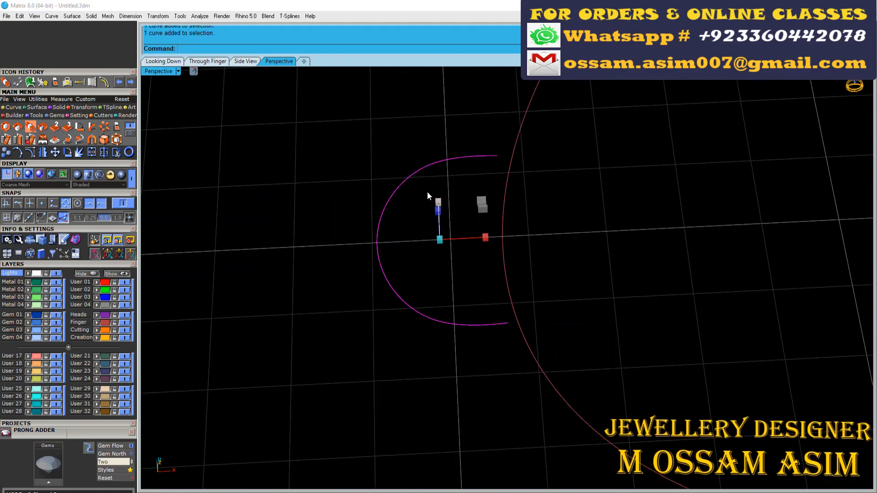
{"action": "right_click_drag", "start_coordinate": [427, 191], "coordinate": [415, 228]}
{"action": "left_click", "coordinate": [43, 83]}
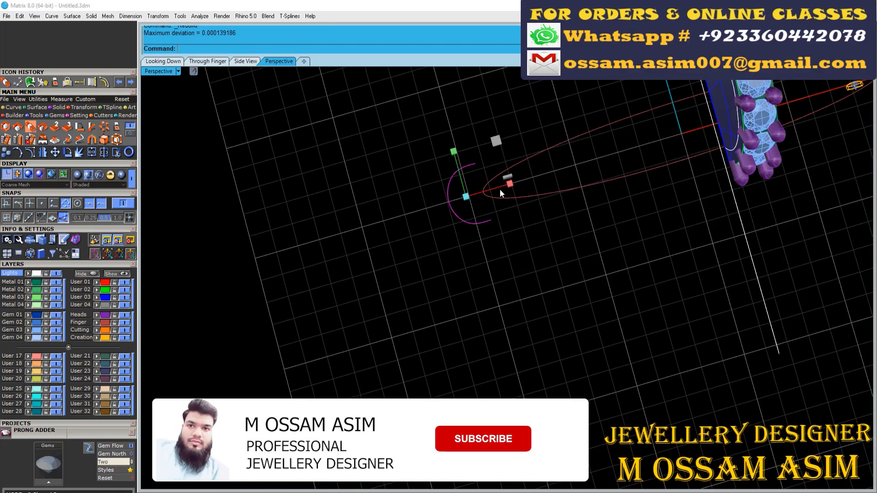
- Try a one-rail sweep of the rebuilt small curve and the arched profile along the finger rail, and undo it
{"action": "right_click_drag", "start_coordinate": [500, 189], "coordinate": [278, 108]}
{"action": "left_click", "coordinate": [465, 235]}
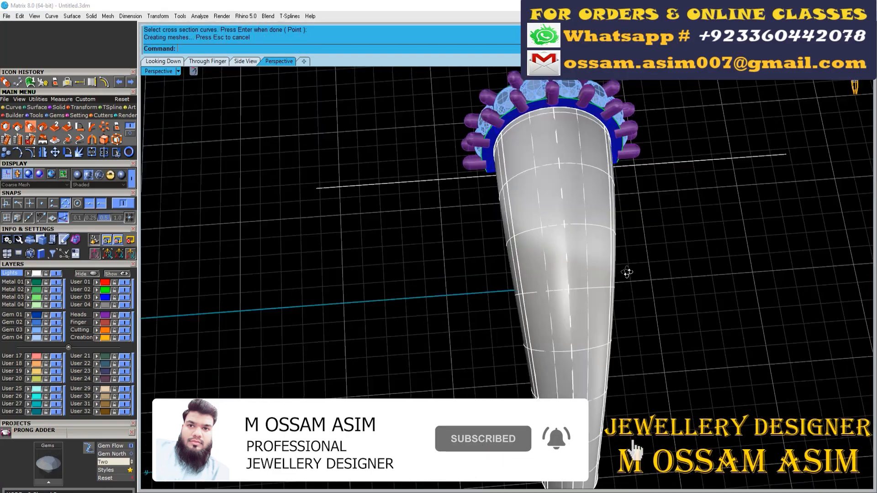
{"action": "right_click_drag", "start_coordinate": [626, 270], "coordinate": [499, 316]}
{"action": "scroll", "coordinate": [568, 302], "scroll_direction": "up", "scroll_amount": 4}
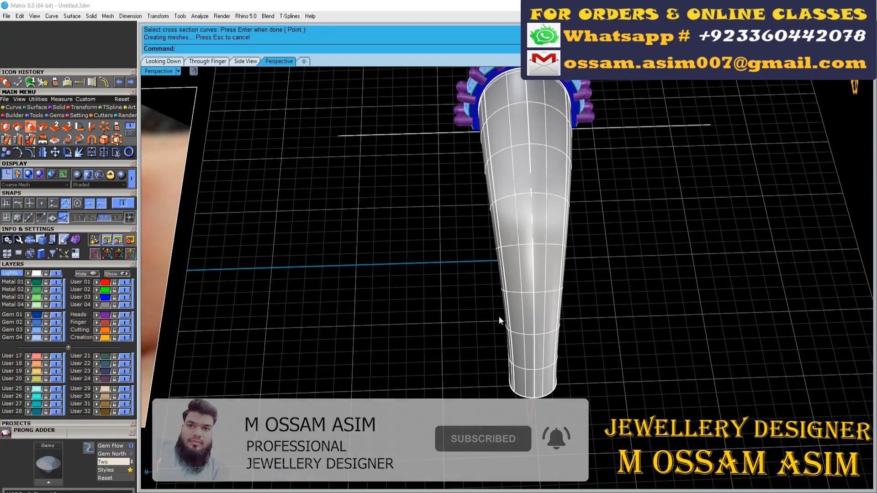
{"action": "right_click_drag", "start_coordinate": [564, 261], "coordinate": [498, 315]}
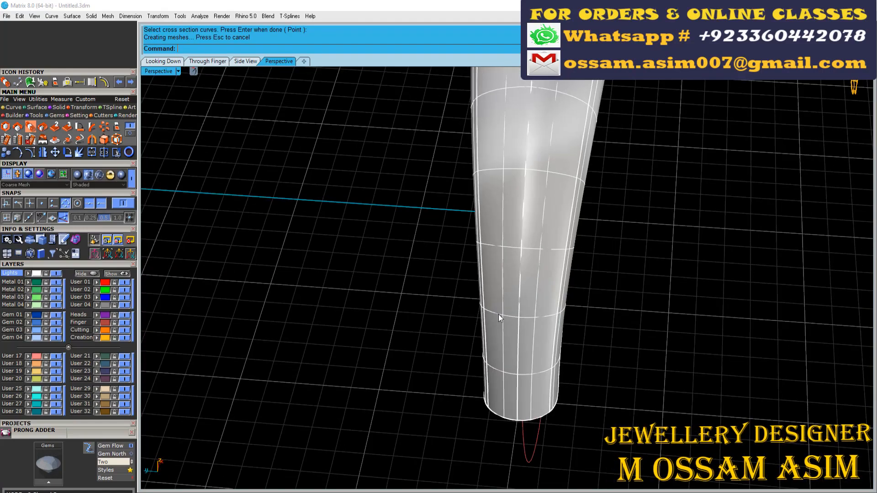
{"action": "scroll", "coordinate": [498, 292], "scroll_direction": "down", "scroll_amount": 6}
{"action": "key", "text": "ctrl+z"}
- Turn on the arched profile's control points and spread its two bottom end points slightly outwards along the base
{"action": "right_click_drag", "start_coordinate": [493, 274], "coordinate": [512, 205]}
{"action": "scroll", "coordinate": [539, 151], "scroll_direction": "up", "scroll_amount": 6}
{"action": "left_click", "coordinate": [607, 195]}
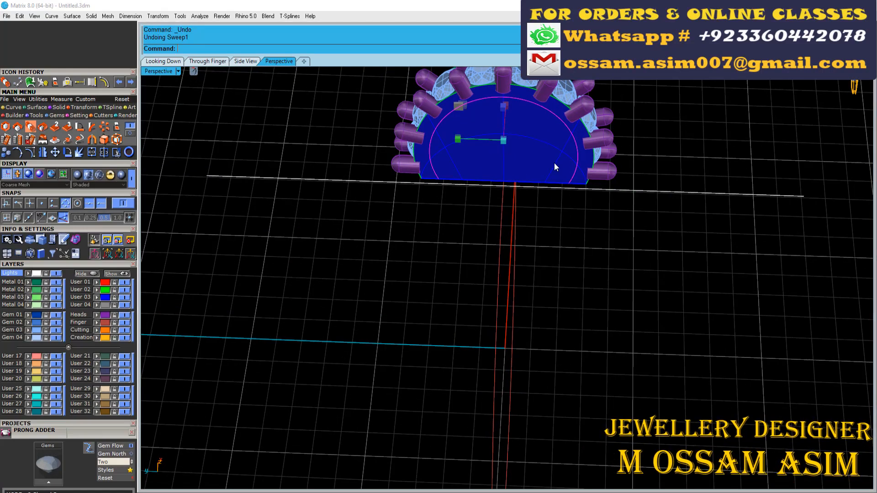
{"action": "right_click_drag", "start_coordinate": [555, 162], "coordinate": [233, 154]}
{"action": "scroll", "coordinate": [485, 207], "scroll_direction": "down", "scroll_amount": 7}
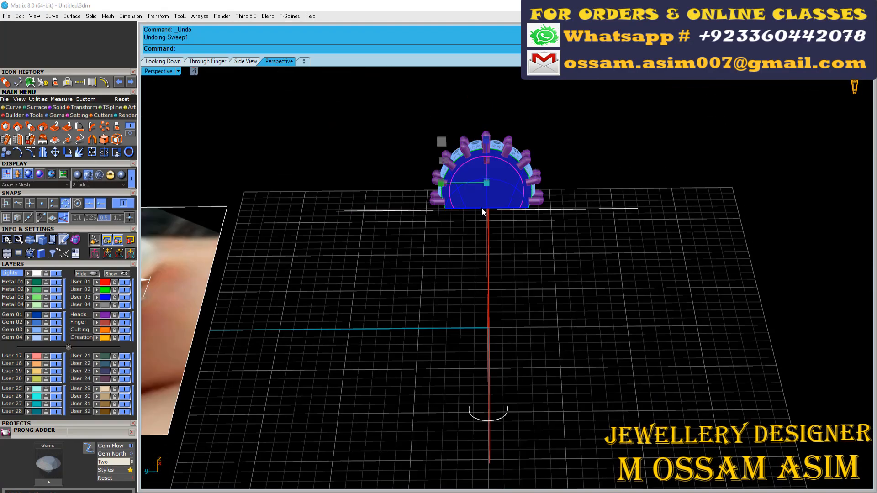
{"action": "right_click_drag", "start_coordinate": [483, 209], "coordinate": [470, 220]}
{"action": "scroll", "coordinate": [461, 210], "scroll_direction": "up", "scroll_amount": 4}
{"action": "key", "text": "F10"}
{"action": "scroll", "coordinate": [448, 251], "scroll_direction": "up", "scroll_amount": 8}
{"action": "left_click_drag", "start_coordinate": [418, 290], "coordinate": [732, 238]}
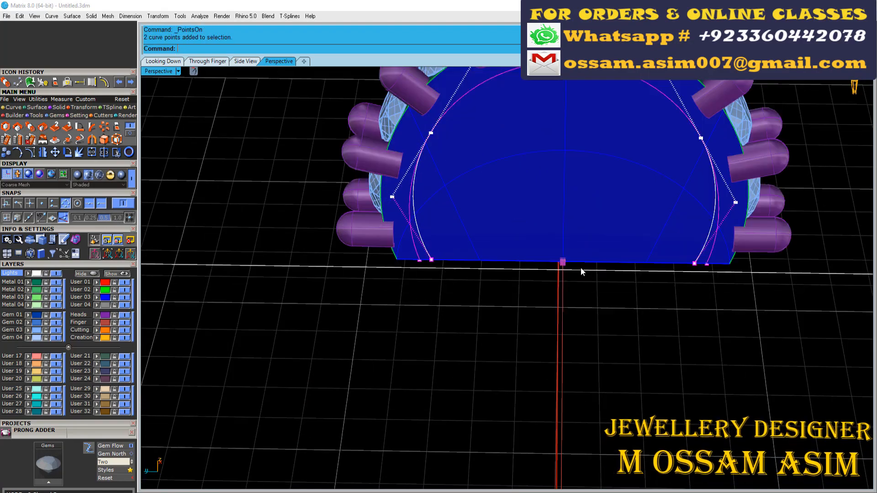
{"action": "left_click_drag", "start_coordinate": [597, 275], "coordinate": [598, 275]}
{"action": "scroll", "coordinate": [594, 269], "scroll_direction": "down", "scroll_amount": 8}
{"action": "right_click_drag", "start_coordinate": [586, 251], "coordinate": [537, 191]}
{"action": "scroll", "coordinate": [535, 206], "scroll_direction": "up", "scroll_amount": 6}
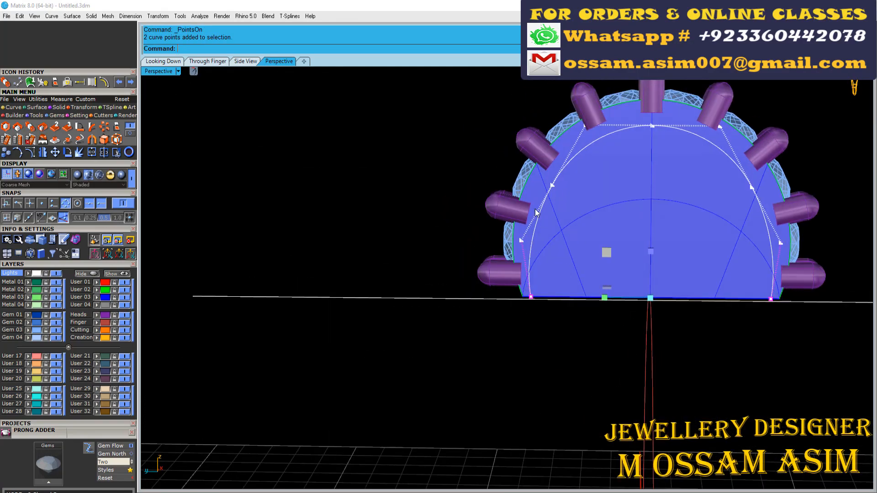
{"action": "key", "text": "Escape"}
{"action": "key", "text": "Escape"}
- Rebuild the arched profile curve on the band's side face
{"action": "left_click", "coordinate": [569, 161]}
{"action": "left_click", "coordinate": [594, 187]}
{"action": "left_click", "coordinate": [104, 82]}
{"action": "key", "text": "Return"}
{"action": "scroll", "coordinate": [502, 117], "scroll_direction": "down", "scroll_amount": 6}
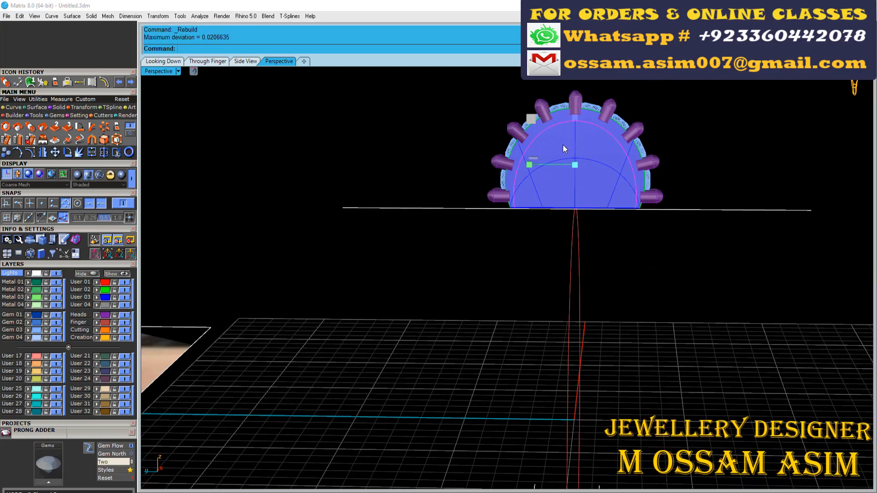
{"action": "right_click_drag", "start_coordinate": [563, 145], "coordinate": [490, 144]}
{"action": "key", "text": "Escape"}
- Draw a straight line in the top view from the small curve's upper end to the arched profile's outer end
{"action": "scroll", "coordinate": [497, 193], "scroll_direction": "up", "scroll_amount": 2}
{"action": "left_click", "coordinate": [170, 59]}
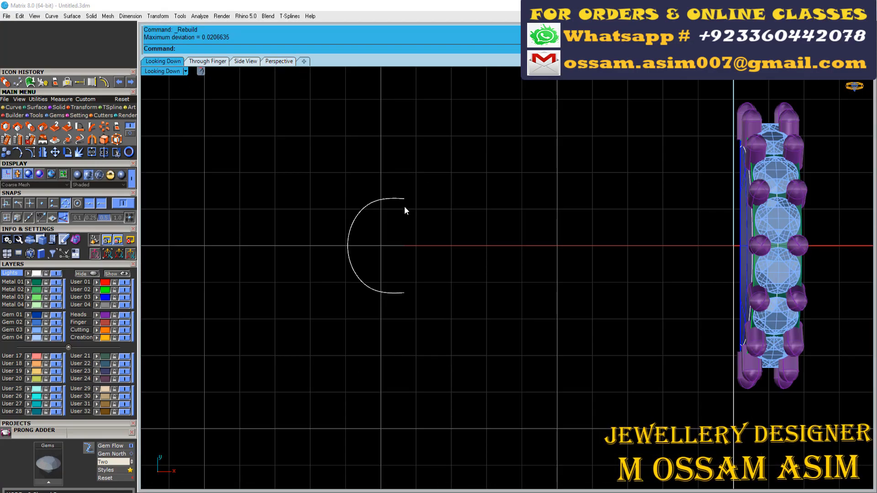
{"action": "left_click", "coordinate": [395, 198]}
{"action": "scroll", "coordinate": [501, 174], "scroll_direction": "down", "scroll_amount": 3}
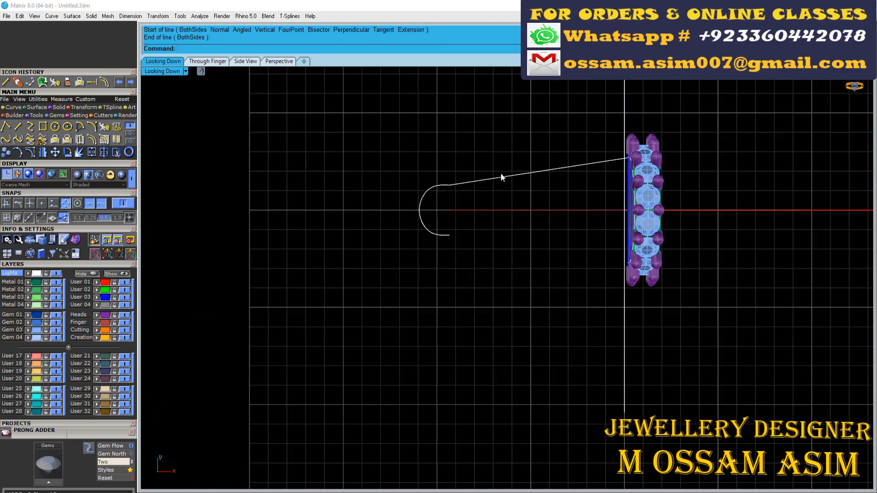
{"action": "scroll", "coordinate": [514, 176], "scroll_direction": "up", "scroll_amount": 2}
{"action": "scroll", "coordinate": [516, 176], "scroll_direction": "down", "scroll_amount": 3}
{"action": "left_click", "coordinate": [268, 62]}
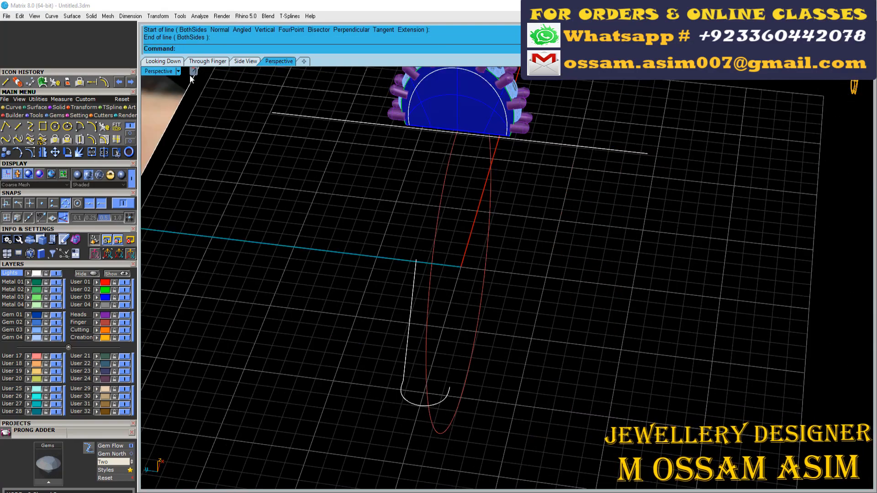
{"action": "left_click", "coordinate": [163, 61]}
{"action": "left_click", "coordinate": [269, 64]}
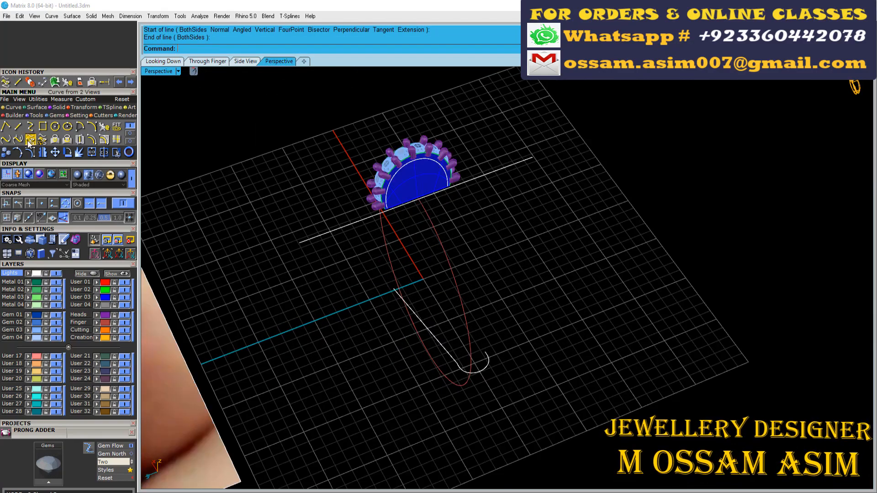
- Use Curve from 2 Views to make side rails linking both ends of the arched profile to the small curve's ends
{"action": "left_click", "coordinate": [29, 143]}
{"action": "scroll", "coordinate": [421, 271], "scroll_direction": "up", "scroll_amount": 4}
{"action": "left_click", "coordinate": [413, 341]}
{"action": "left_click", "coordinate": [473, 268]}
{"action": "right_click_drag", "start_coordinate": [473, 262], "coordinate": [466, 196]}
{"action": "left_click", "coordinate": [425, 188]}
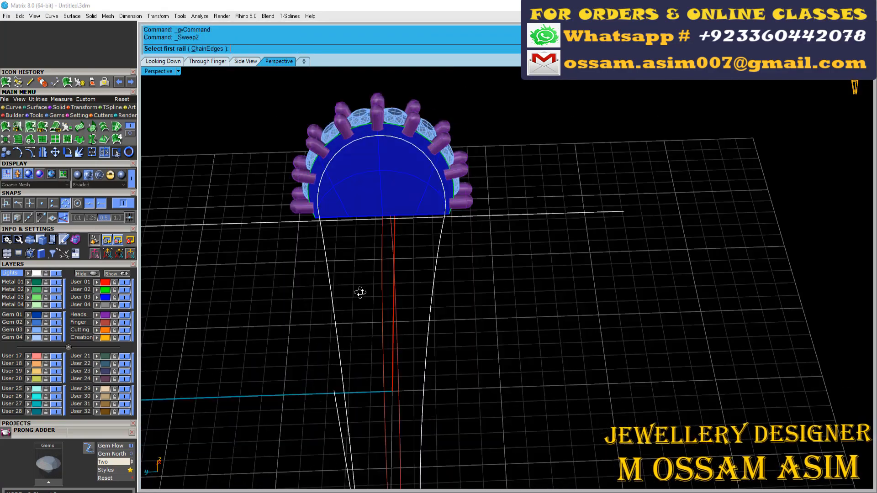
- Try a two-rail sweep through the arched profile and small curve, and compare its shape with the reference photo
{"action": "scroll", "coordinate": [462, 245], "scroll_direction": "up", "scroll_amount": 4}
{"action": "left_click", "coordinate": [459, 197]}
{"action": "scroll", "coordinate": [464, 191], "scroll_direction": "down", "scroll_amount": 5}
{"action": "right_click_drag", "start_coordinate": [464, 191], "coordinate": [460, 155]}
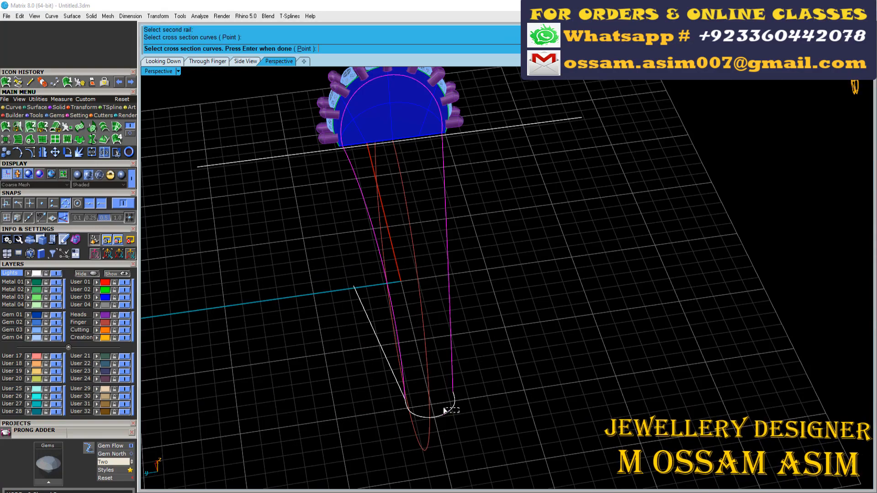
{"action": "left_click", "coordinate": [447, 410]}
{"action": "right_click", "coordinate": [447, 410]}
{"action": "right_click_drag", "start_coordinate": [478, 320], "coordinate": [460, 323]}
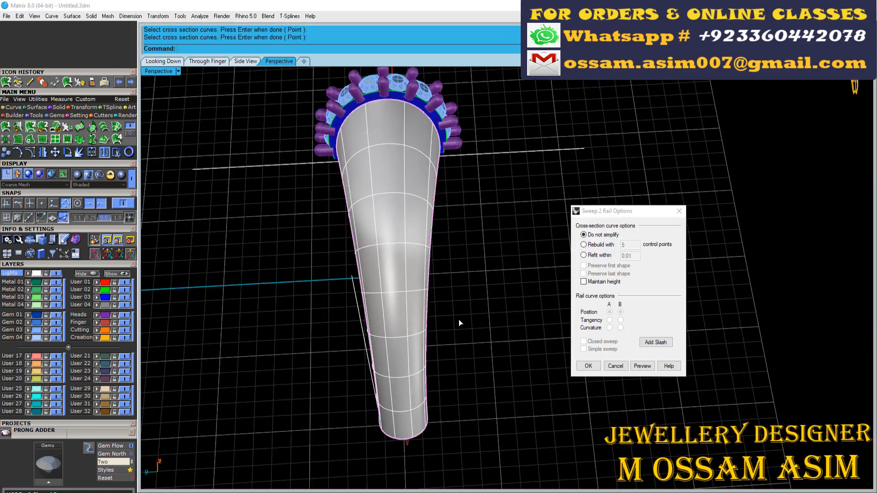
{"action": "scroll", "coordinate": [459, 315], "scroll_direction": "down", "scroll_amount": 6}
{"action": "scroll", "coordinate": [330, 220], "scroll_direction": "up", "scroll_amount": 5}
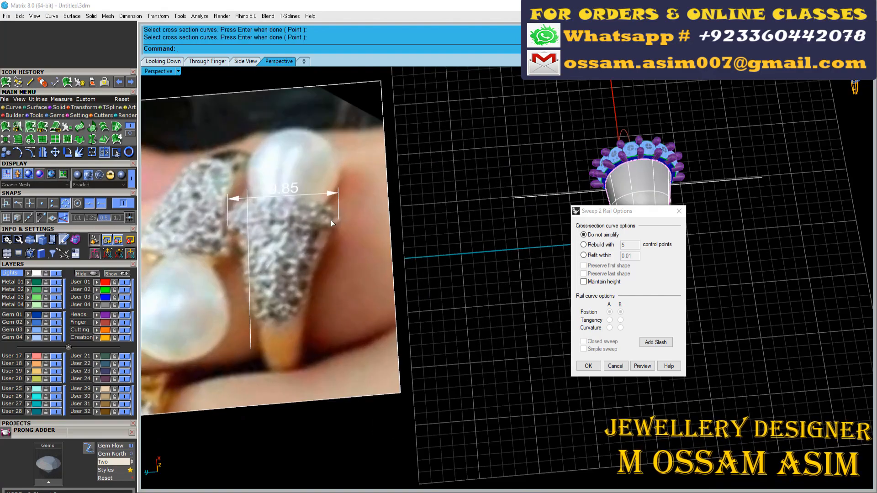
{"action": "scroll", "coordinate": [330, 220], "scroll_direction": "down", "scroll_amount": 4}
{"action": "left_click", "coordinate": [615, 366]}
- Turn on the control points of both side rails and adjust the four inner points together to reshape the shank's sides
{"action": "scroll", "coordinate": [542, 233], "scroll_direction": "up", "scroll_amount": 8}
{"action": "right_click_drag", "start_coordinate": [542, 233], "coordinate": [564, 192]}
{"action": "left_click", "coordinate": [569, 179]}
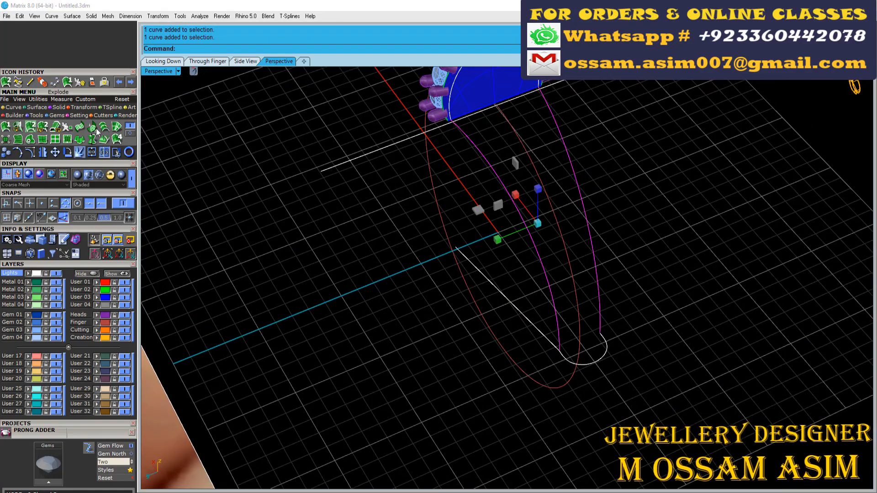
{"action": "left_click", "coordinate": [626, 288]}
{"action": "key", "text": "F10"}
{"action": "right_click_drag", "start_coordinate": [511, 176], "coordinate": [441, 164]}
{"action": "left_click_drag", "start_coordinate": [441, 125], "coordinate": [585, 306]}
{"action": "left_click", "coordinate": [442, 216]}
{"action": "scroll", "coordinate": [442, 216], "scroll_direction": "down", "scroll_amount": 4}
{"action": "right_click_drag", "start_coordinate": [442, 215], "coordinate": [516, 172]}
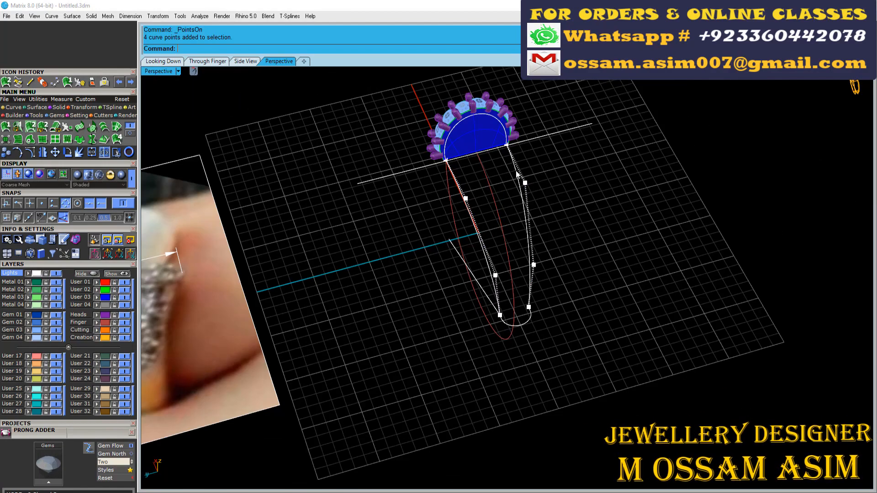
{"action": "right_click_drag", "start_coordinate": [480, 319], "coordinate": [625, 343]}
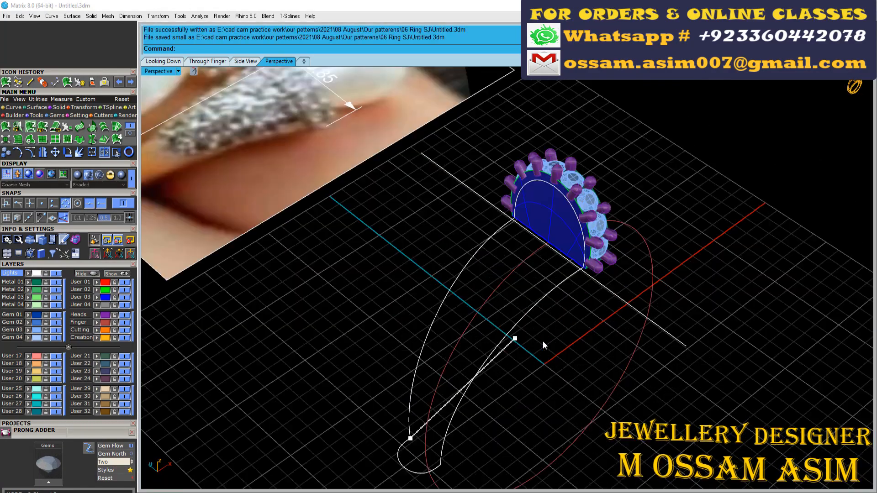
{"action": "scroll", "coordinate": [544, 319], "scroll_direction": "up", "scroll_amount": 5}
{"action": "key", "text": "Escape"}
- Draw a vertical guide line from the arched profile's base midpoint to its top, and scale the profile slightly shorter along it
{"action": "scroll", "coordinate": [544, 319], "scroll_direction": "down", "scroll_amount": 5}
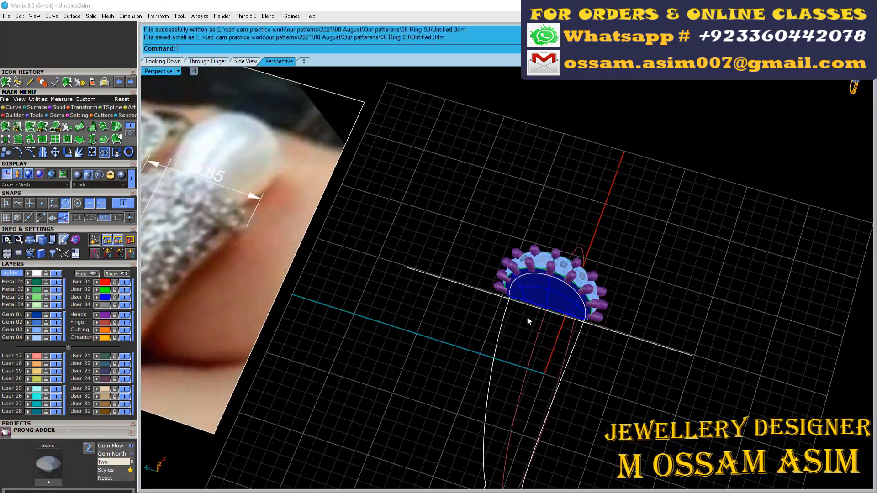
{"action": "right_click_drag", "start_coordinate": [527, 316], "coordinate": [511, 131]}
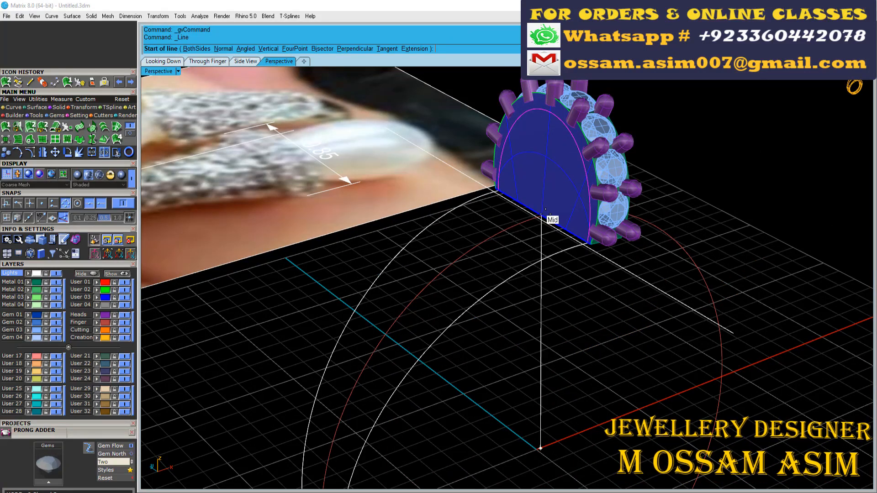
{"action": "left_click", "coordinate": [547, 108]}
{"action": "scroll", "coordinate": [548, 108], "scroll_direction": "up", "scroll_amount": 3}
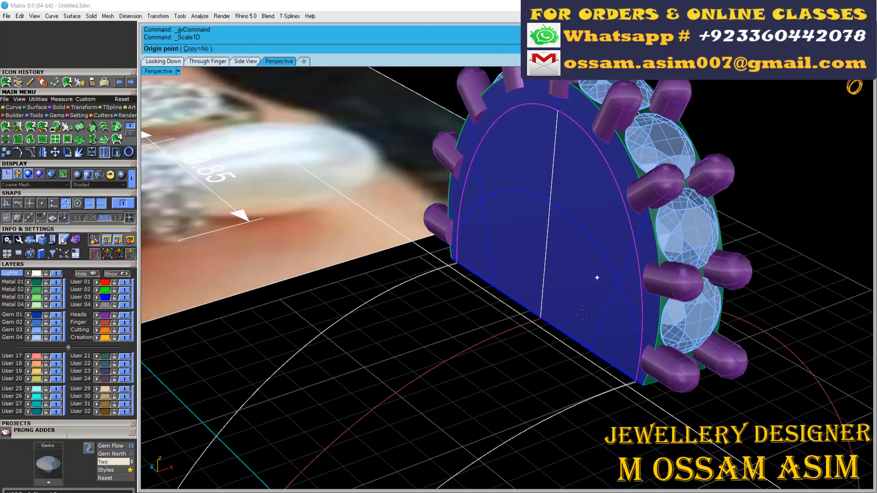
{"action": "left_click", "coordinate": [540, 316]}
{"action": "scroll", "coordinate": [560, 137], "scroll_direction": "up", "scroll_amount": 3}
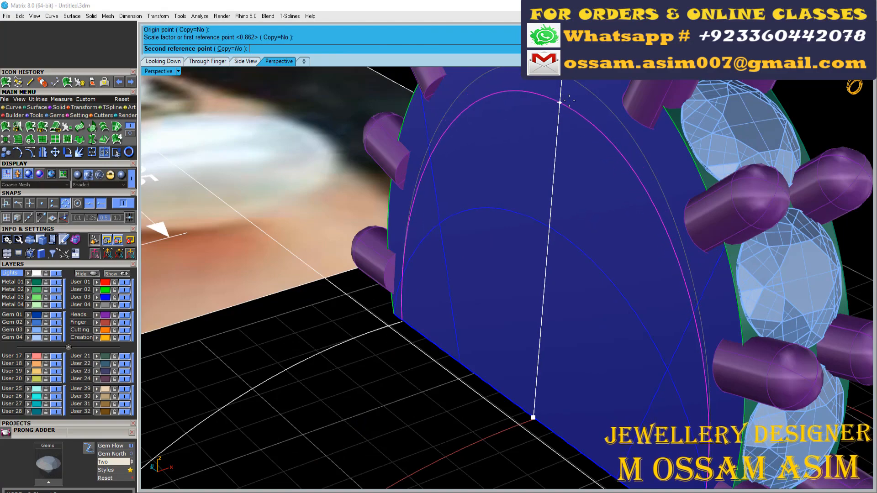
{"action": "left_click", "coordinate": [569, 99]}
{"action": "scroll", "coordinate": [568, 99], "scroll_direction": "down", "scroll_amount": 5}
- Sweep the shortened arched profile and the small curve along both side rails to form the shank surface, and inspect it
{"action": "left_click", "coordinate": [6, 81]}
{"action": "left_click", "coordinate": [456, 237]}
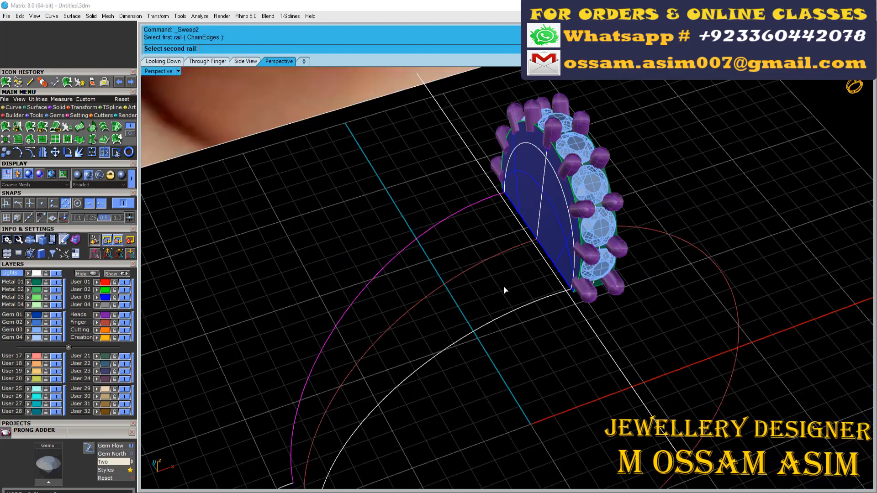
{"action": "left_click", "coordinate": [505, 293]}
{"action": "scroll", "coordinate": [561, 160], "scroll_direction": "up", "scroll_amount": 4}
{"action": "left_click", "coordinate": [568, 163]}
{"action": "left_click", "coordinate": [176, 484]}
{"action": "scroll", "coordinate": [279, 318], "scroll_direction": "down", "scroll_amount": 6}
{"action": "right_click", "coordinate": [278, 318]}
{"action": "key", "text": "Return"}
{"action": "right_click_drag", "start_coordinate": [279, 318], "coordinate": [460, 280]}
{"action": "scroll", "coordinate": [459, 280], "scroll_direction": "up", "scroll_amount": 6}
{"action": "scroll", "coordinate": [456, 286], "scroll_direction": "down", "scroll_amount": 8}
{"action": "scroll", "coordinate": [456, 291], "scroll_direction": "up", "scroll_amount": 6}
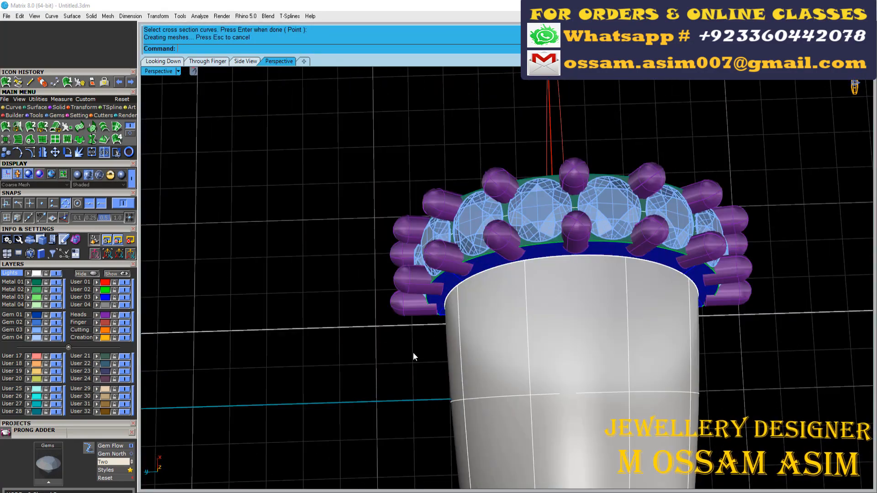
{"action": "scroll", "coordinate": [713, 266], "scroll_direction": "down", "scroll_amount": 4}
{"action": "right_click_drag", "start_coordinate": [712, 267], "coordinate": [741, 163]}
{"action": "scroll", "coordinate": [742, 163], "scroll_direction": "down", "scroll_amount": 3}
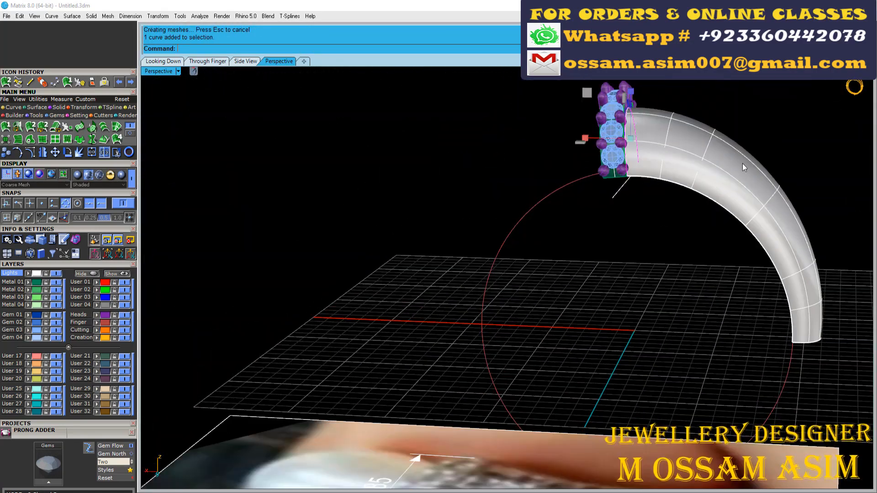
- Turn on the control points of the arched profile and side rails, and spread their points at the band's base slightly wider
{"action": "left_click_drag", "start_coordinate": [767, 160], "coordinate": [685, 228]}
{"action": "left_click_drag", "start_coordinate": [605, 255], "coordinate": [475, 221]}
{"action": "key", "text": "ctrl+z"}
{"action": "left_click", "coordinate": [505, 241], "text": "ctrl"}
{"action": "scroll", "coordinate": [742, 169], "scroll_direction": "up", "scroll_amount": 3}
{"action": "left_click", "coordinate": [708, 133], "text": "ctrl"}
{"action": "right_click_drag", "start_coordinate": [708, 133], "coordinate": [527, 260]}
{"action": "key", "text": "F10"}
{"action": "scroll", "coordinate": [527, 260], "scroll_direction": "up", "scroll_amount": 3}
{"action": "left_click_drag", "start_coordinate": [492, 279], "coordinate": [625, 206]}
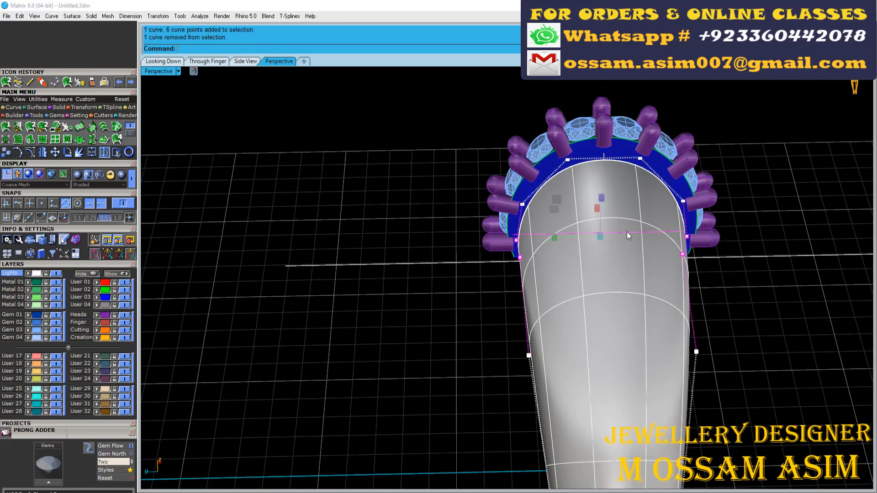
{"action": "scroll", "coordinate": [525, 256], "scroll_direction": "up", "scroll_amount": 2}
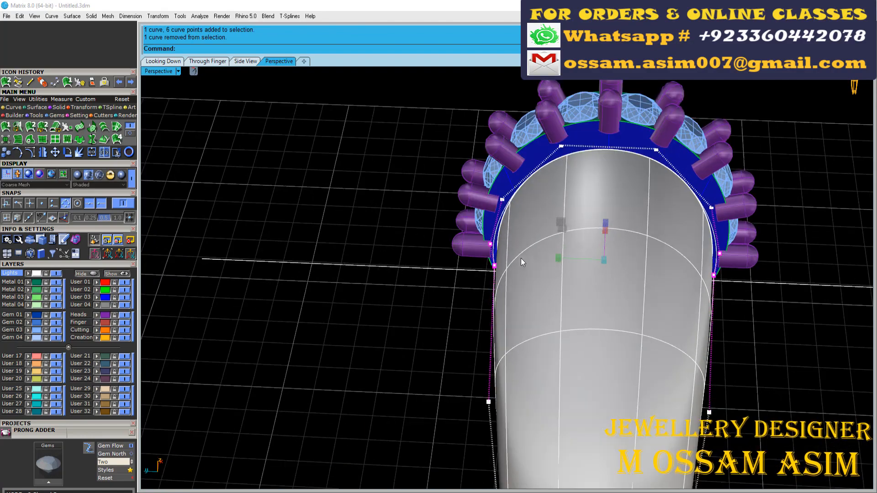
{"action": "key", "text": "Escape"}
{"action": "key", "text": "Escape"}
- Delete the old shank surface and sweep the arched profile and small curve along both side rails again
{"action": "right_click_drag", "start_coordinate": [529, 259], "coordinate": [573, 285]}
{"action": "left_click", "coordinate": [576, 288]}
{"action": "key", "text": "Delete"}
{"action": "scroll", "coordinate": [589, 338], "scroll_direction": "down", "scroll_amount": 4}
{"action": "left_click", "coordinate": [94, 240]}
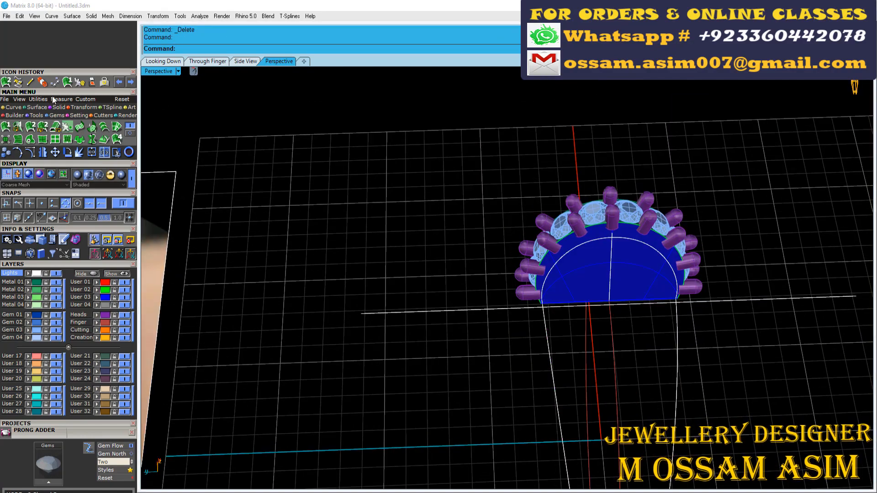
{"action": "left_click", "coordinate": [30, 127]}
{"action": "scroll", "coordinate": [621, 306], "scroll_direction": "up", "scroll_amount": 4}
{"action": "left_click", "coordinate": [682, 239]}
{"action": "scroll", "coordinate": [629, 265], "scroll_direction": "down", "scroll_amount": 10}
{"action": "scroll", "coordinate": [627, 343], "scroll_direction": "up", "scroll_amount": 5}
{"action": "left_click", "coordinate": [632, 309]}
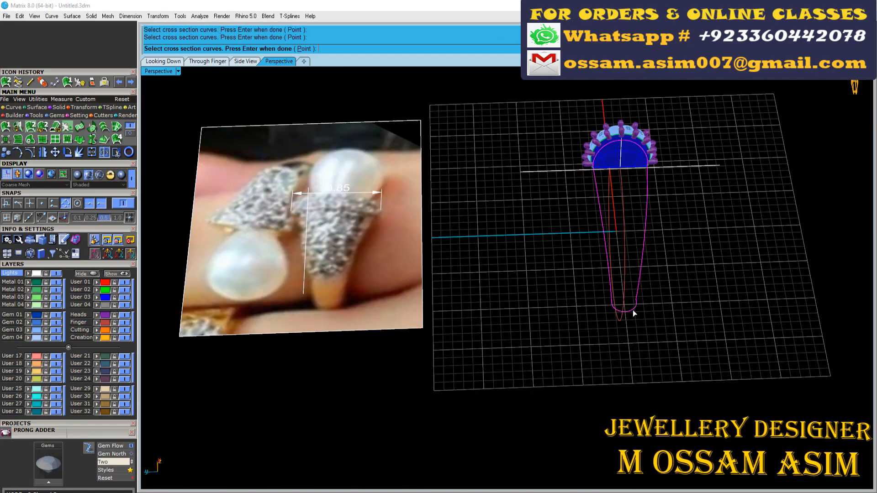
{"action": "right_click", "coordinate": [632, 310]}
{"action": "left_click", "coordinate": [588, 365]}
- Examine the rebuilt shank surface from above and in perspective against the gem-set band
{"action": "right_click_drag", "start_coordinate": [726, 183], "coordinate": [620, 249]}
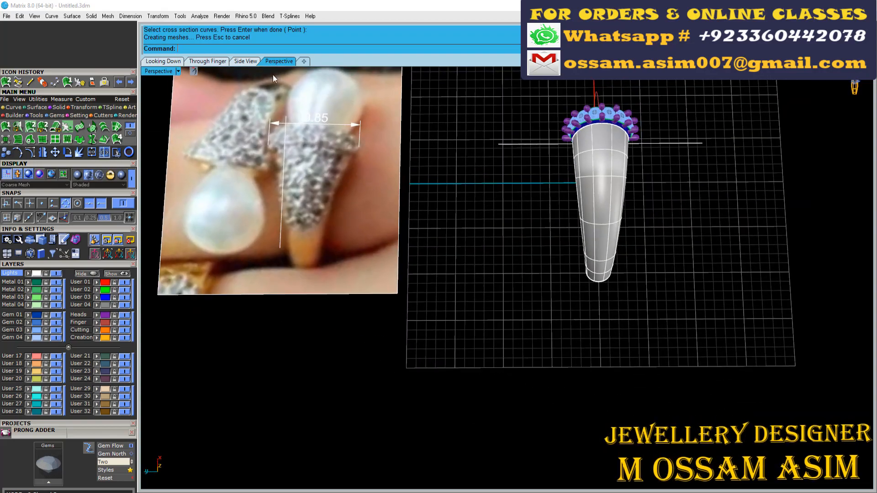
{"action": "left_click", "coordinate": [163, 61]}
{"action": "scroll", "coordinate": [450, 178], "scroll_direction": "up", "scroll_amount": 8}
{"action": "scroll", "coordinate": [353, 183], "scroll_direction": "down", "scroll_amount": 2}
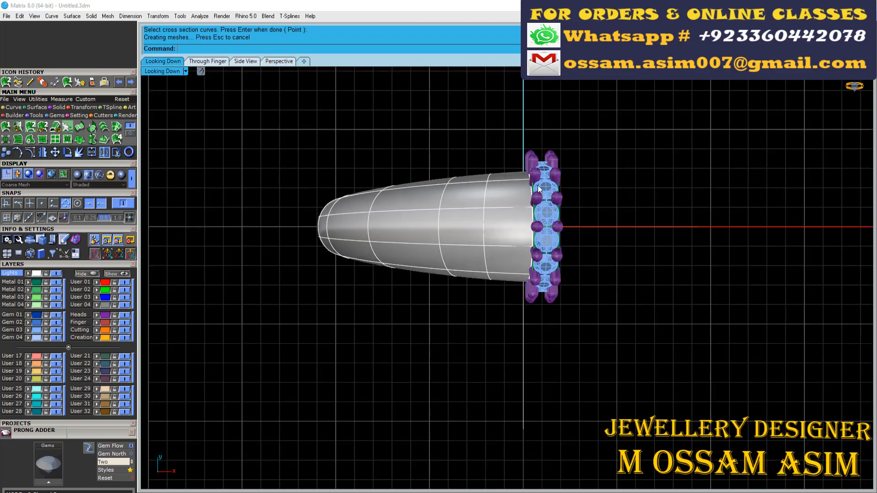
{"action": "scroll", "coordinate": [350, 157], "scroll_direction": "down", "scroll_amount": 6}
{"action": "left_click", "coordinate": [278, 61]}
{"action": "scroll", "coordinate": [499, 231], "scroll_direction": "up", "scroll_amount": 5}
{"action": "right_click_drag", "start_coordinate": [500, 232], "coordinate": [486, 150]}
{"action": "left_click", "coordinate": [486, 150]}
{"action": "scroll", "coordinate": [485, 149], "scroll_direction": "down", "scroll_amount": 2}
- Start an outside ring rail around the finger rail in the Through Finger view and choose a smooth rounded rail shape
{"action": "left_click", "coordinate": [208, 61]}
{"action": "scroll", "coordinate": [553, 183], "scroll_direction": "down", "scroll_amount": 4}
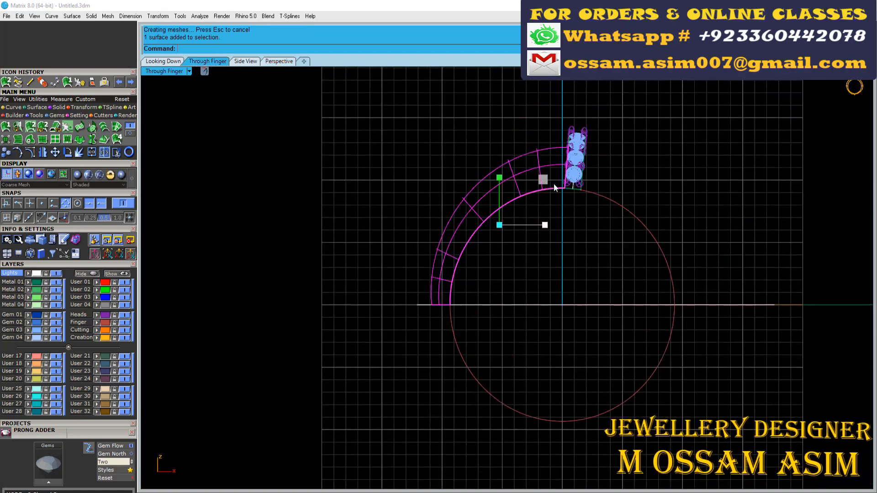
{"action": "scroll", "coordinate": [535, 164], "scroll_direction": "up", "scroll_amount": 3}
{"action": "scroll", "coordinate": [532, 174], "scroll_direction": "down", "scroll_amount": 4}
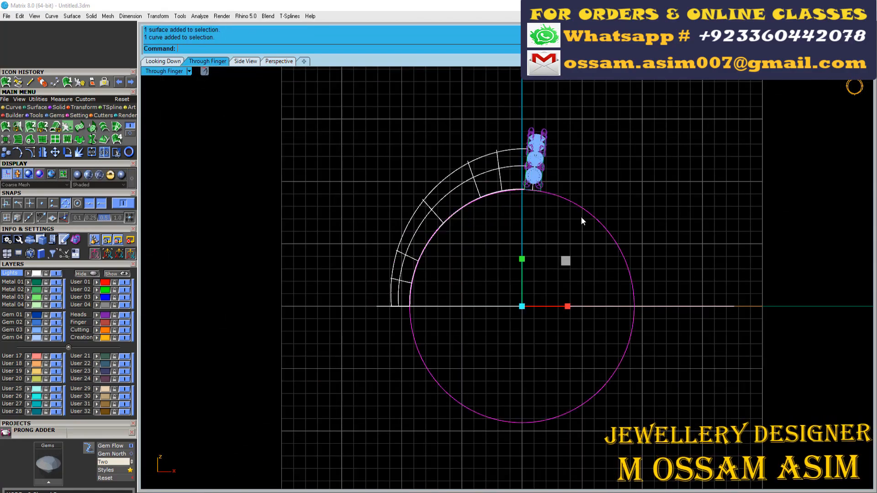
{"action": "key", "text": "F6"}
{"action": "left_click", "coordinate": [606, 221]}
{"action": "left_click", "coordinate": [680, 294]}
{"action": "scroll", "coordinate": [330, 274], "scroll_direction": "down", "scroll_amount": 8}
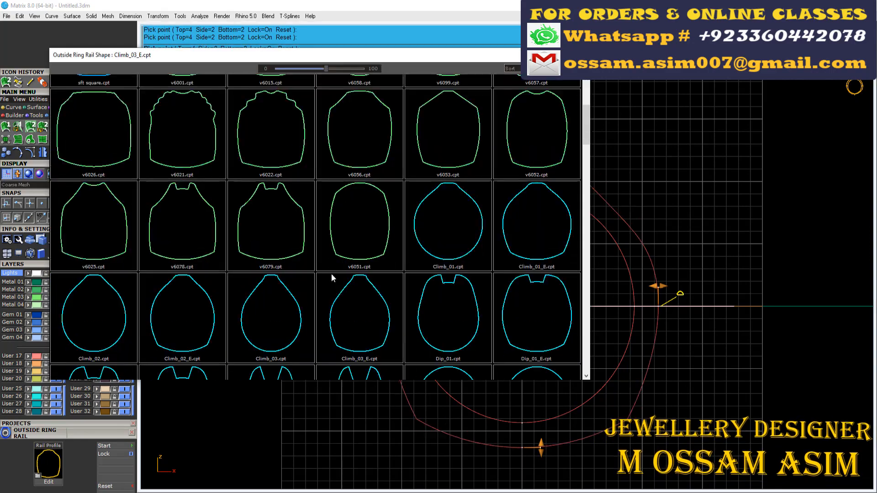
{"action": "double_click", "coordinate": [107, 277]}
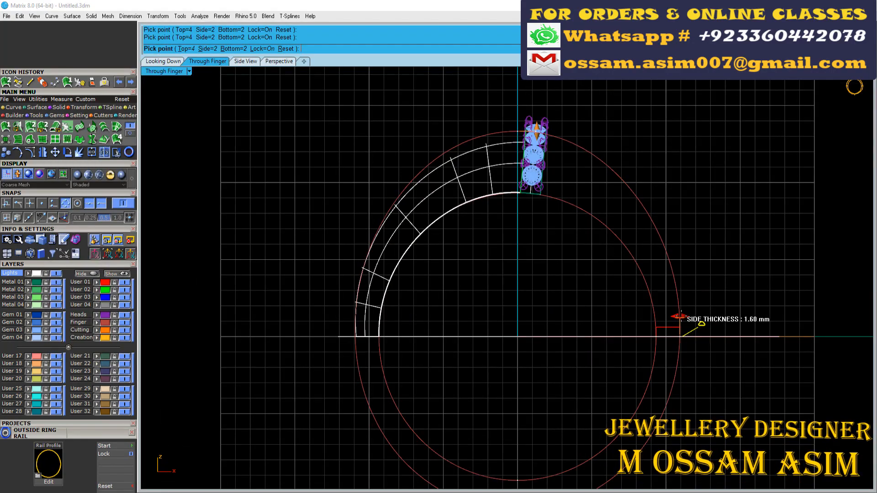
- Set the outside rail's thickness to 3.4 mm at the top, 1.6 mm at the sides and 1.2 mm at the bottom
{"action": "scroll", "coordinate": [525, 137], "scroll_direction": "up", "scroll_amount": 3}
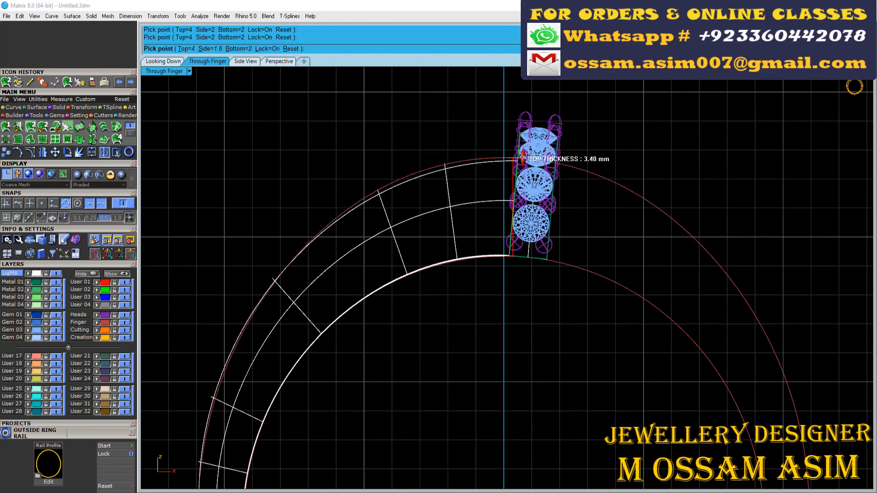
{"action": "scroll", "coordinate": [277, 313], "scroll_direction": "up", "scroll_amount": 3}
{"action": "scroll", "coordinate": [525, 249], "scroll_direction": "down", "scroll_amount": 5}
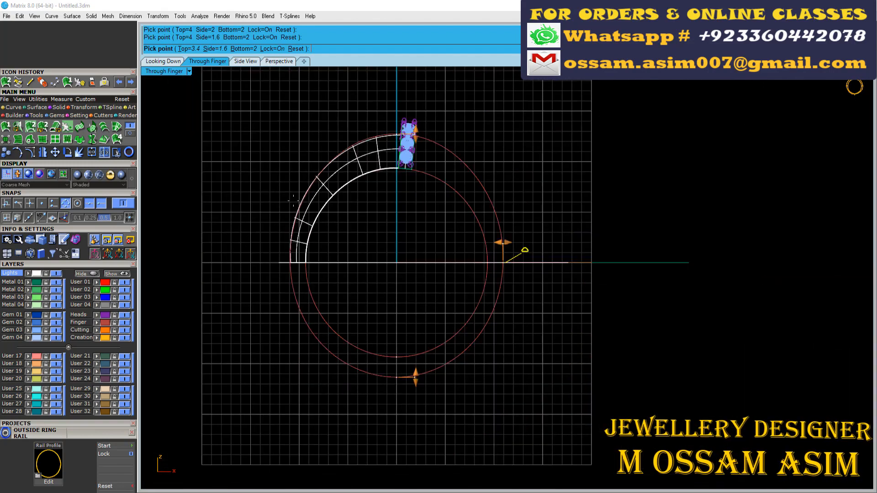
{"action": "scroll", "coordinate": [358, 343], "scroll_direction": "up", "scroll_amount": 5}
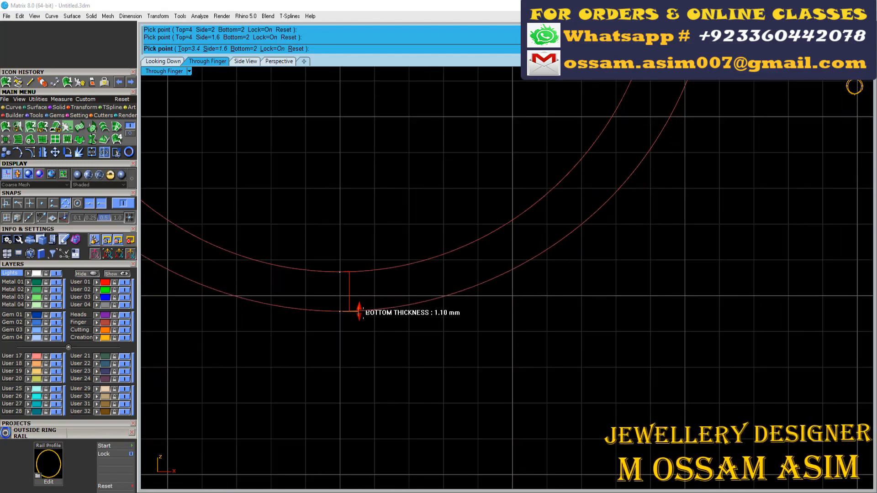
{"action": "left_click", "coordinate": [359, 311]}
{"action": "scroll", "coordinate": [391, 294], "scroll_direction": "down", "scroll_amount": 5}
{"action": "scroll", "coordinate": [454, 364], "scroll_direction": "up", "scroll_amount": 5}
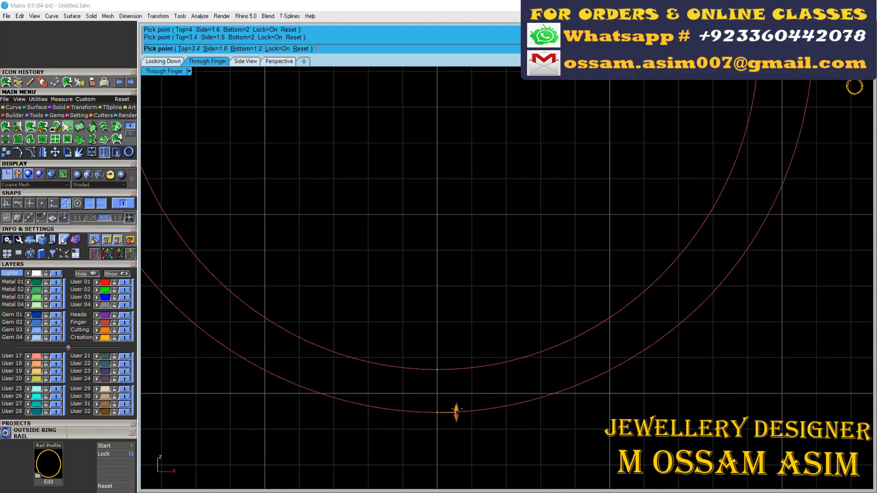
{"action": "left_click", "coordinate": [456, 416]}
{"action": "scroll", "coordinate": [459, 412], "scroll_direction": "down", "scroll_amount": 6}
{"action": "right_click", "coordinate": [404, 361]}
{"action": "scroll", "coordinate": [396, 354], "scroll_direction": "down", "scroll_amount": 4}
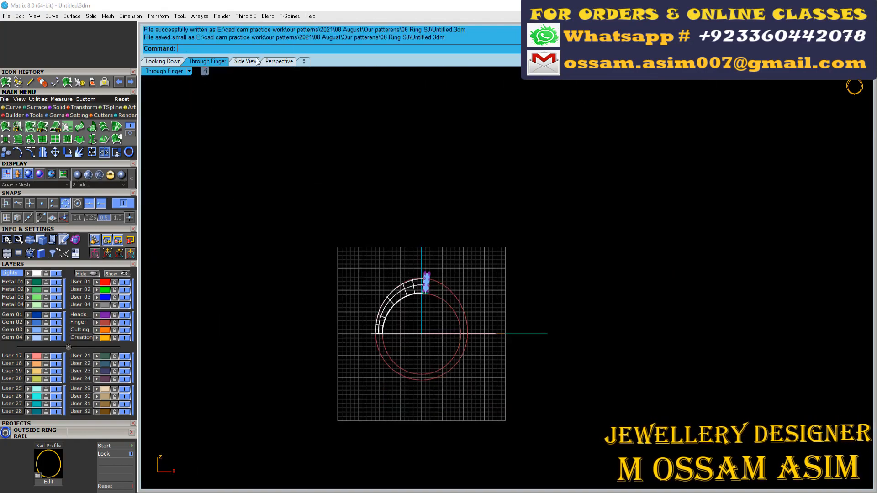
- Assign the swept shank surface to the Metal 01 layer
{"action": "left_click", "coordinate": [275, 61]}
{"action": "scroll", "coordinate": [452, 192], "scroll_direction": "up", "scroll_amount": 4}
{"action": "left_click", "coordinate": [456, 147]}
{"action": "right_click_drag", "start_coordinate": [355, 269], "coordinate": [454, 298]}
{"action": "left_click", "coordinate": [29, 283]}
- Compare the tapered shank surface's form with the ring in the reference photo
{"action": "scroll", "coordinate": [457, 201], "scroll_direction": "up", "scroll_amount": 2}
{"action": "left_click", "coordinate": [463, 196]}
{"action": "left_click", "coordinate": [458, 199]}
{"action": "scroll", "coordinate": [429, 214], "scroll_direction": "down", "scroll_amount": 4}
{"action": "scroll", "coordinate": [452, 302], "scroll_direction": "down", "scroll_amount": 4}
{"action": "scroll", "coordinate": [343, 343], "scroll_direction": "up", "scroll_amount": 4}
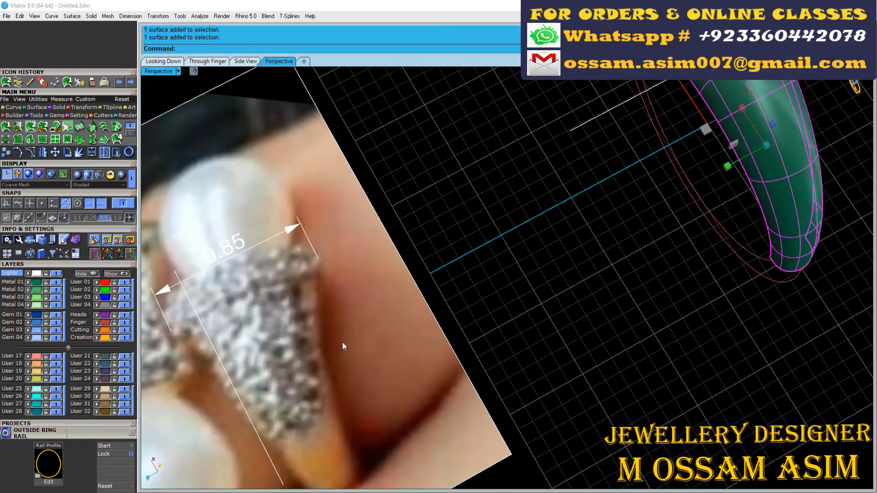
{"action": "scroll", "coordinate": [349, 298], "scroll_direction": "down", "scroll_amount": 4}
{"action": "right_click_drag", "start_coordinate": [388, 274], "coordinate": [545, 150]}
{"action": "scroll", "coordinate": [545, 146], "scroll_direction": "down", "scroll_amount": 4}
{"action": "key", "text": "Escape"}
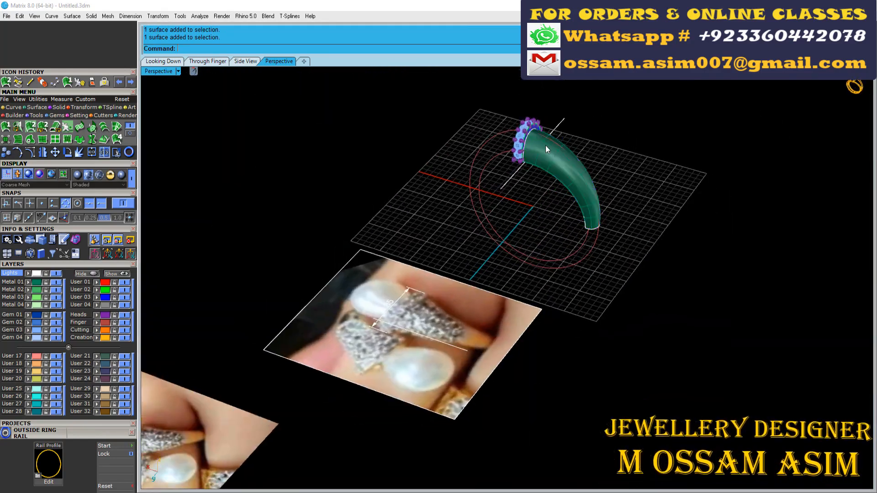
- Rotate a copy of the arched profile about its base in the Through Finger view until it lies almost flat over the shank
{"action": "scroll", "coordinate": [560, 144], "scroll_direction": "up", "scroll_amount": 8}
{"action": "left_click", "coordinate": [478, 152]}
{"action": "left_click", "coordinate": [482, 155]}
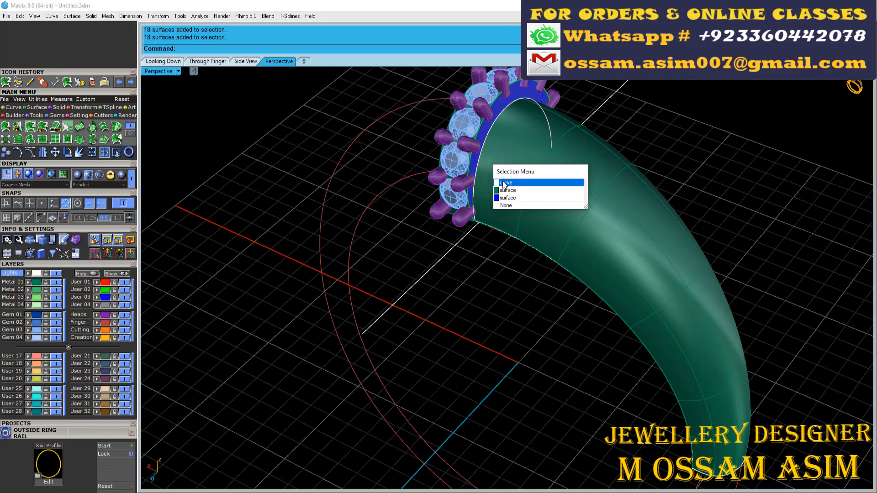
{"action": "left_click", "coordinate": [507, 183]}
{"action": "left_click", "coordinate": [207, 61]}
{"action": "left_click", "coordinate": [245, 61]}
{"action": "left_click", "coordinate": [197, 61]}
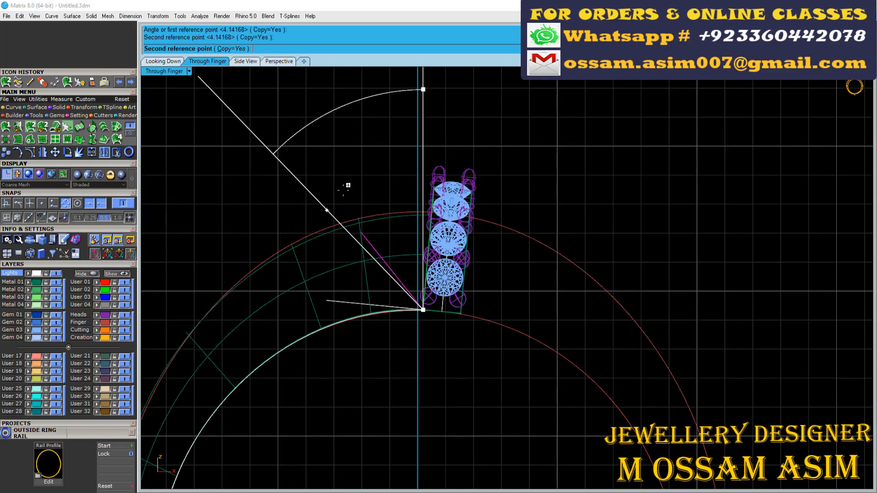
- Scale the flattened profile copy in one direction from its base to lengthen it along the shank
{"action": "left_click", "coordinate": [327, 300]}
{"action": "scroll", "coordinate": [305, 323], "scroll_direction": "up", "scroll_amount": 3}
{"action": "left_click", "coordinate": [439, 319]}
{"action": "scroll", "coordinate": [316, 282], "scroll_direction": "down", "scroll_amount": 4}
{"action": "left_click", "coordinate": [221, 308]}
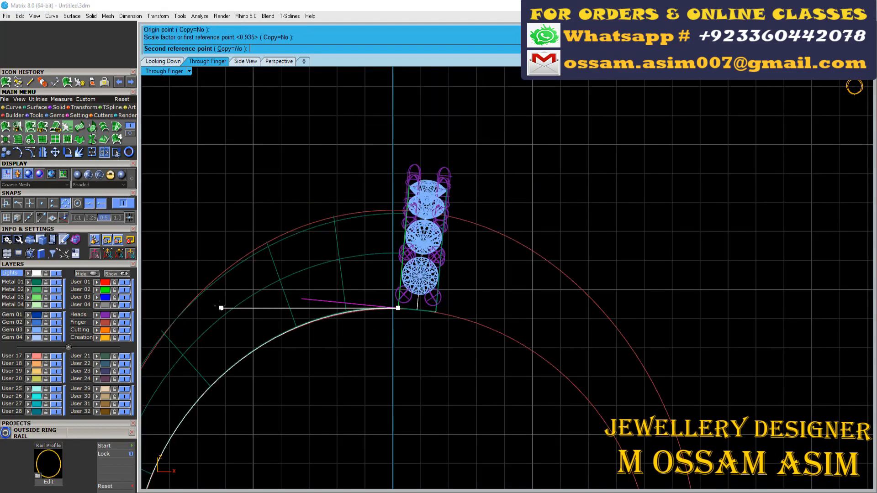
{"action": "right_click_drag", "start_coordinate": [221, 308], "coordinate": [584, 276]}
{"action": "left_click", "coordinate": [378, 276]}
{"action": "scroll", "coordinate": [571, 274], "scroll_direction": "up", "scroll_amount": 10}
{"action": "left_click", "coordinate": [163, 61]}
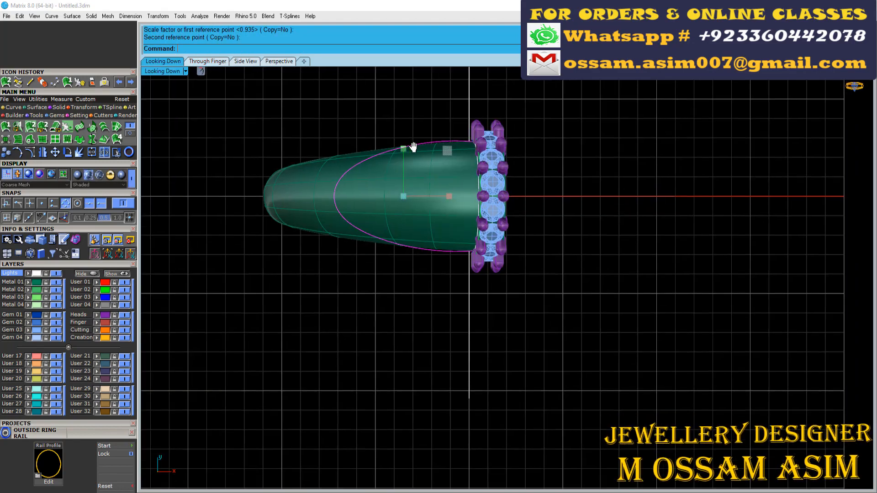
- Stretch the curve further toward the shank's narrow end with a one-direction scale in the Looking Down view
{"action": "scroll", "coordinate": [396, 190], "scroll_direction": "up", "scroll_amount": 3}
{"action": "scroll", "coordinate": [394, 172], "scroll_direction": "down", "scroll_amount": 3}
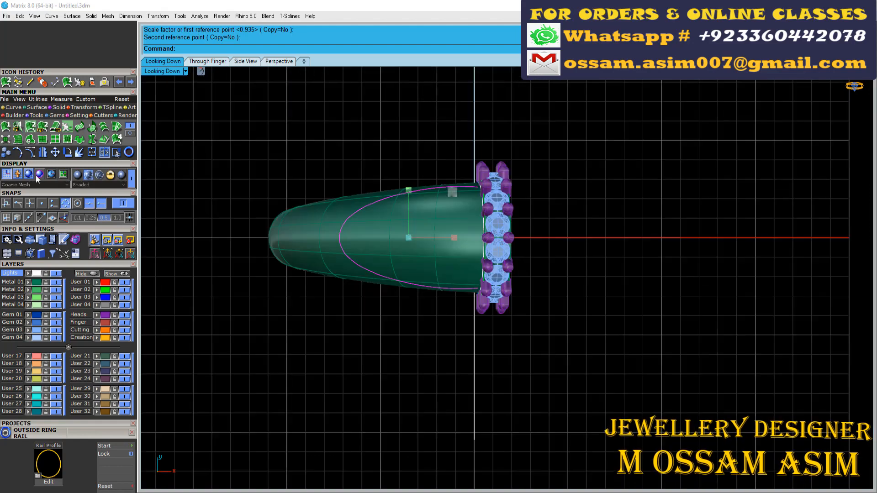
{"action": "scroll", "coordinate": [479, 188], "scroll_direction": "up", "scroll_amount": 6}
{"action": "left_click", "coordinate": [480, 186]}
{"action": "scroll", "coordinate": [475, 186], "scroll_direction": "down", "scroll_amount": 2}
{"action": "right_click_drag", "start_coordinate": [239, 186], "coordinate": [360, 185]}
{"action": "left_click", "coordinate": [359, 185]}
{"action": "left_click", "coordinate": [315, 171]}
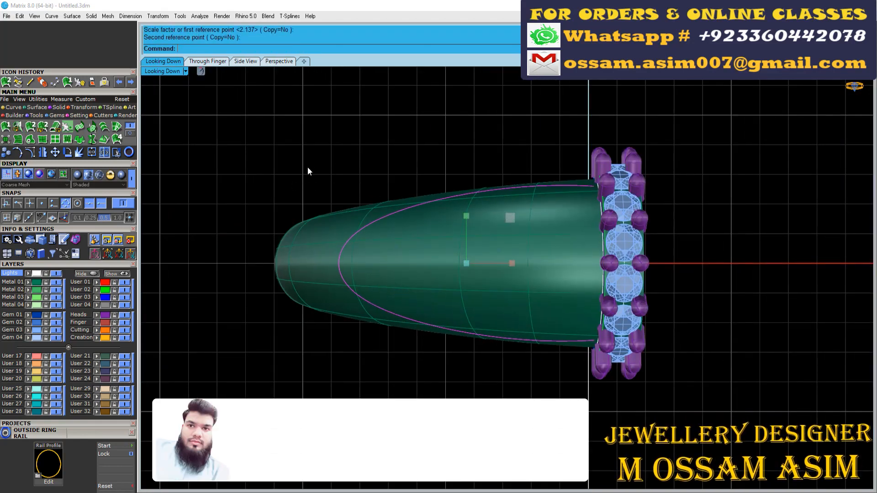
{"action": "scroll", "coordinate": [351, 170], "scroll_direction": "down", "scroll_amount": 6}
- Narrow the curve slightly across its width so it sits inside the shank's side edges
{"action": "left_click", "coordinate": [279, 61]}
{"action": "right_click_drag", "start_coordinate": [457, 182], "coordinate": [522, 160]}
{"action": "left_click", "coordinate": [165, 62]}
{"action": "scroll", "coordinate": [447, 203], "scroll_direction": "up", "scroll_amount": 8}
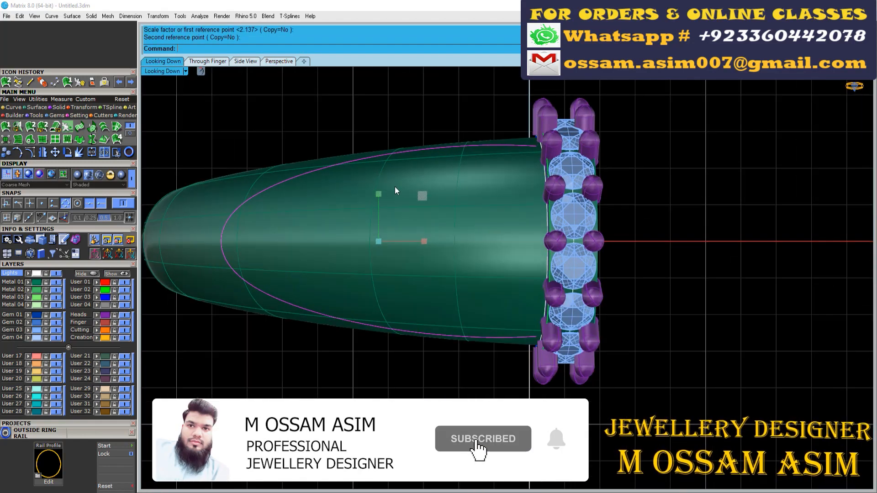
{"action": "left_click_drag", "start_coordinate": [378, 193], "coordinate": [378, 194]}
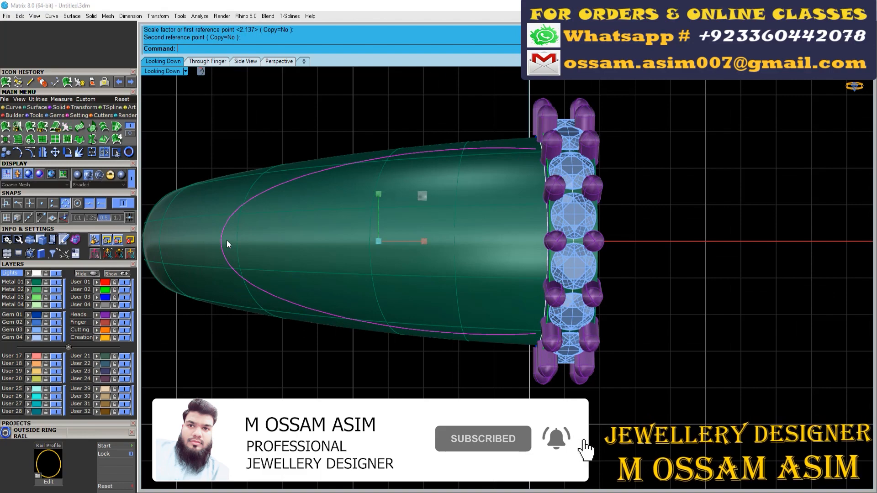
{"action": "scroll", "coordinate": [550, 166], "scroll_direction": "up", "scroll_amount": 3}
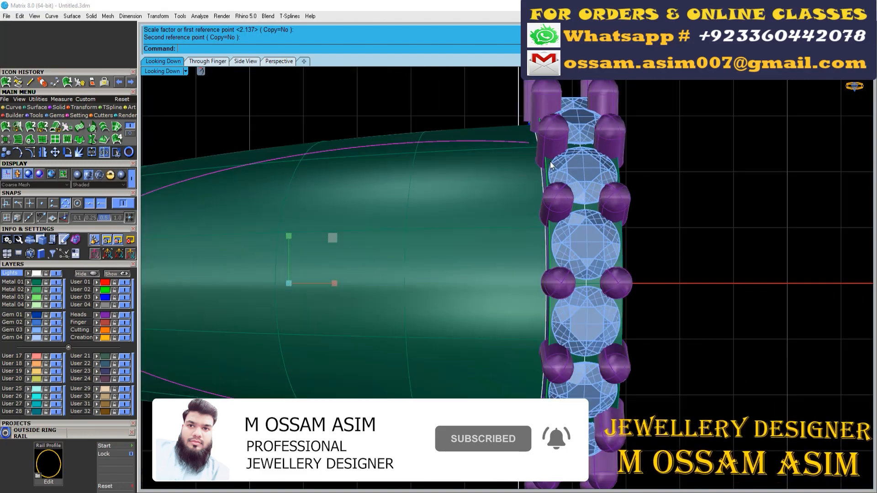
- Show the curve's control points in wireframe and adjust the symmetric pair nearest its open end
{"action": "key", "text": "ctrl+alt+w"}
{"action": "scroll", "coordinate": [321, 152], "scroll_direction": "down", "scroll_amount": 8}
{"action": "scroll", "coordinate": [350, 112], "scroll_direction": "up", "scroll_amount": 4}
{"action": "left_click_drag", "start_coordinate": [346, 128], "coordinate": [403, 196]}
{"action": "left_click_drag", "start_coordinate": [350, 328], "coordinate": [382, 377], "text": "shift"}
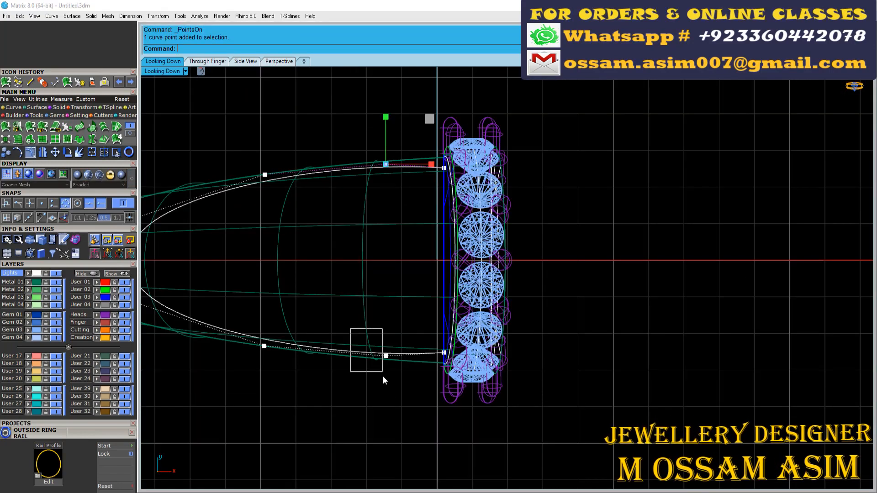
{"action": "left_click_drag", "start_coordinate": [384, 219], "coordinate": [385, 219]}
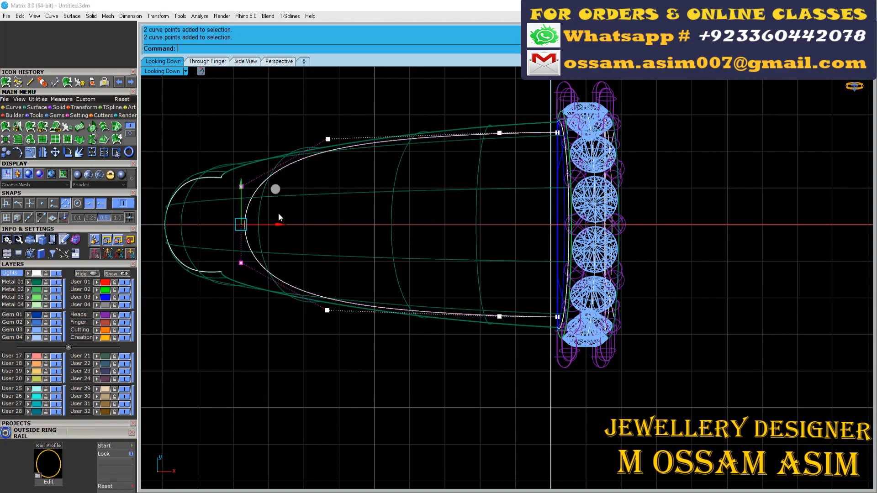
- Adjust the curve's middle pair of control points, and compare its outline with the pavé area in the reference photo
{"action": "left_click_drag", "start_coordinate": [273, 87], "coordinate": [322, 363]}
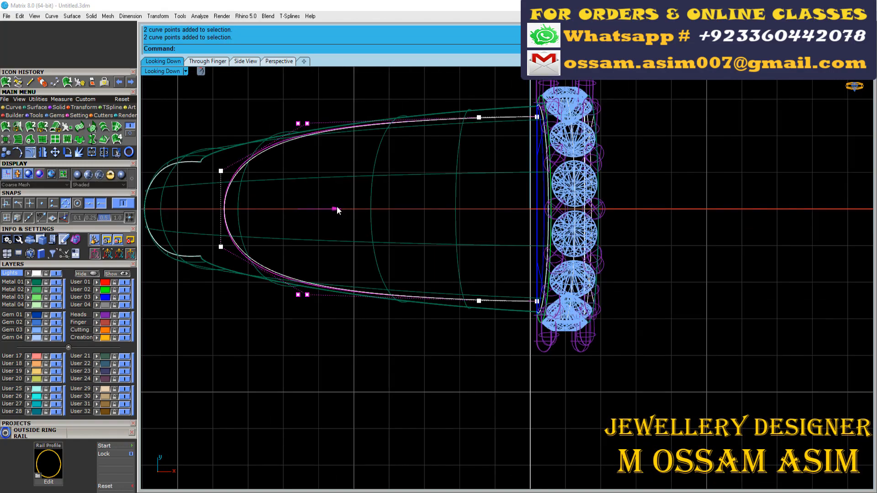
{"action": "left_click_drag", "start_coordinate": [337, 208], "coordinate": [335, 207]}
{"action": "scroll", "coordinate": [337, 216], "scroll_direction": "down", "scroll_amount": 4}
{"action": "right_click_drag", "start_coordinate": [337, 216], "coordinate": [347, 466]}
{"action": "scroll", "coordinate": [349, 231], "scroll_direction": "down", "scroll_amount": 8}
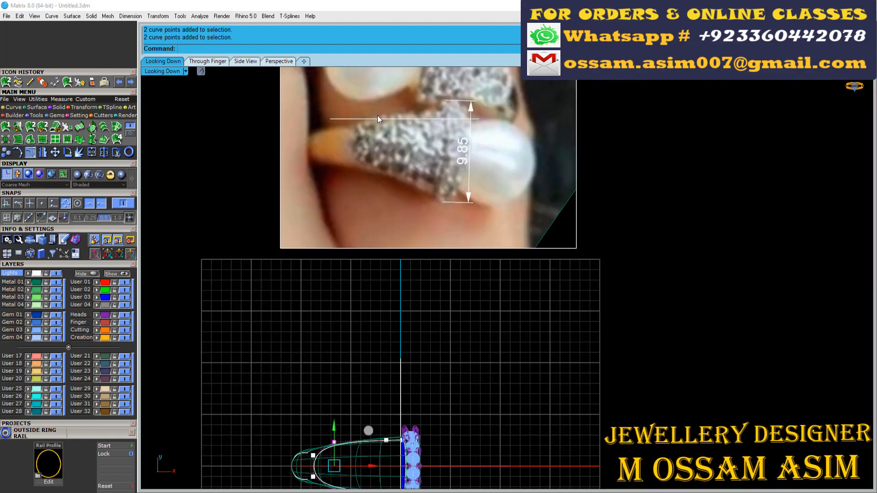
{"action": "scroll", "coordinate": [380, 208], "scroll_direction": "down", "scroll_amount": 4}
{"action": "scroll", "coordinate": [345, 395], "scroll_direction": "up", "scroll_amount": 14}
{"action": "scroll", "coordinate": [320, 291], "scroll_direction": "up", "scroll_amount": 6}
{"action": "key", "text": "Escape"}
{"action": "key", "text": "Escape"}
- Try to pull the reshaped curve onto the shank surface
{"action": "left_click", "coordinate": [311, 293]}
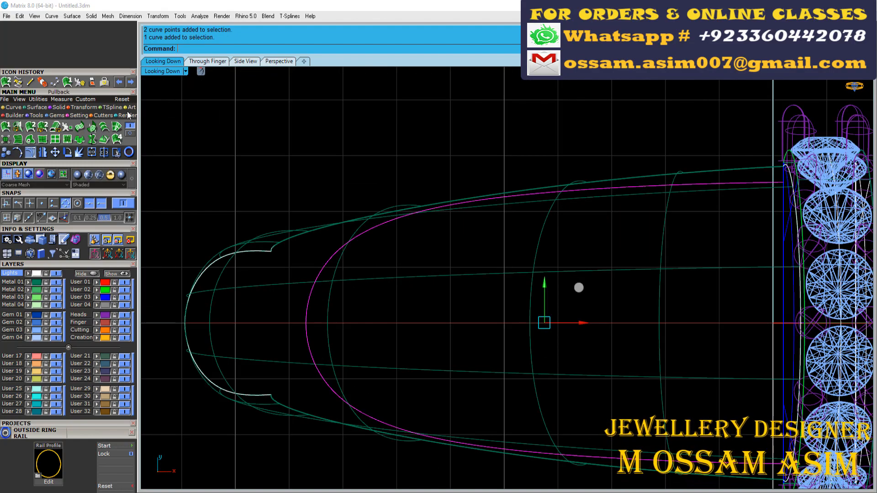
{"action": "scroll", "coordinate": [317, 280], "scroll_direction": "up", "scroll_amount": 6}
{"action": "left_click", "coordinate": [313, 284]}
{"action": "left_click", "coordinate": [33, 117]}
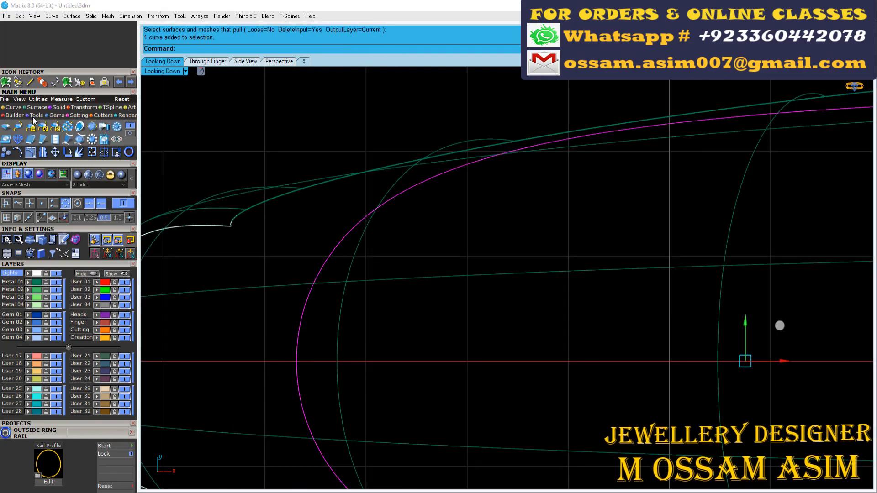
{"action": "left_click", "coordinate": [54, 141]}
{"action": "key", "text": "ctrl+z"}
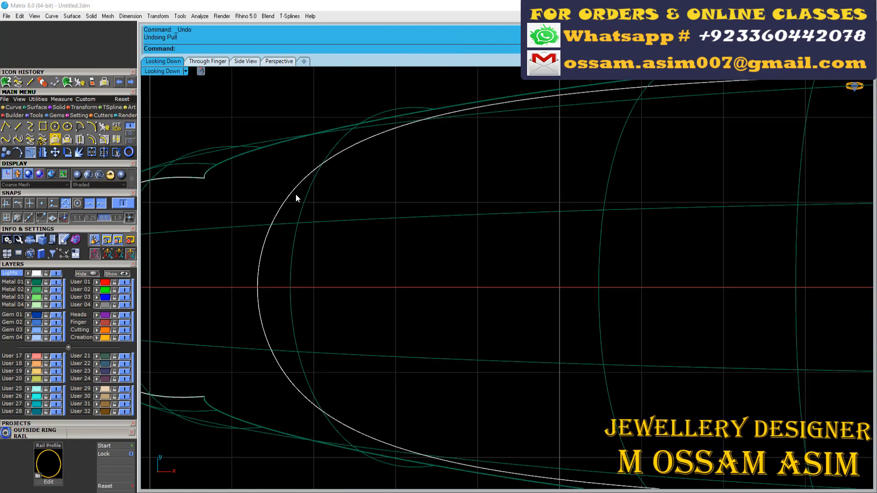
- Project the curve onto the shank surface from the Looking Down view, keeping the original, and inspect the projected outline
{"action": "left_click", "coordinate": [67, 139]}
{"action": "left_click", "coordinate": [279, 61]}
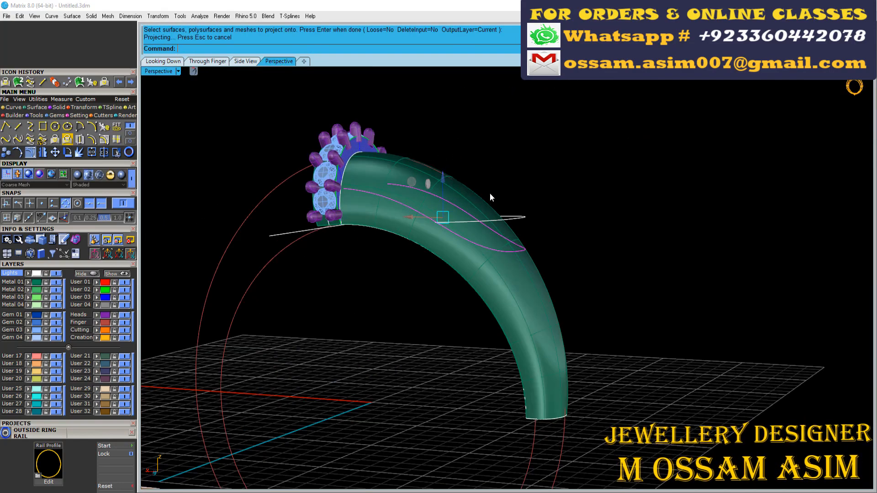
{"action": "right_click_drag", "start_coordinate": [489, 192], "coordinate": [268, 196]}
{"action": "scroll", "coordinate": [672, 163], "scroll_direction": "up", "scroll_amount": 3}
{"action": "mouse_move", "coordinate": [673, 163]}
{"action": "right_mouse_down"}
{"action": "mouse_move", "coordinate": [556, 175]}
{"action": "mouse_move", "coordinate": [409, 234]}
{"action": "mouse_move", "coordinate": [373, 185]}
{"action": "mouse_move", "coordinate": [460, 239]}
{"action": "mouse_move", "coordinate": [571, 281]}
{"action": "right_mouse_up"}
{"action": "scroll", "coordinate": [374, 187], "scroll_direction": "up", "scroll_amount": 2}
- Widen the source curve across the shank, and scale the four control points at its open end to adjust the projected outline
{"action": "left_click_drag", "start_coordinate": [535, 276], "coordinate": [529, 279]}
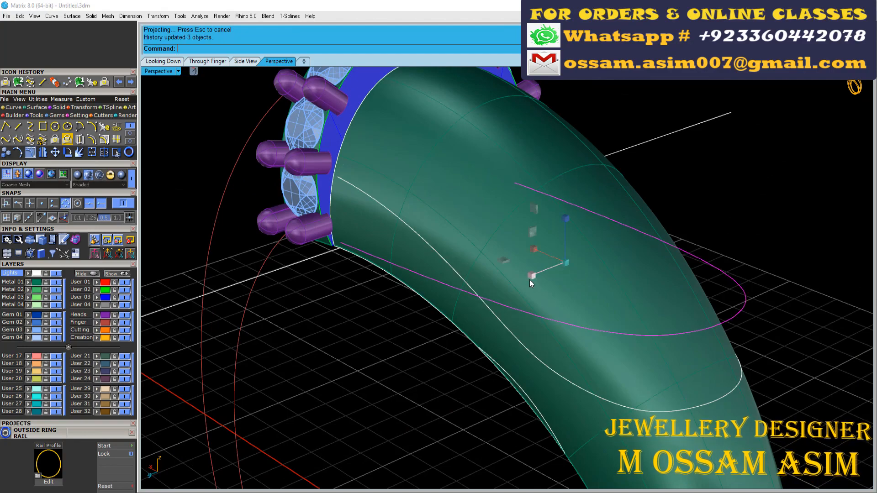
{"action": "right_click_drag", "start_coordinate": [530, 279], "coordinate": [487, 240]}
{"action": "left_click", "coordinate": [33, 158]}
{"action": "right_click_drag", "start_coordinate": [320, 206], "coordinate": [373, 169]}
{"action": "left_click_drag", "start_coordinate": [349, 294], "coordinate": [481, 186]}
{"action": "right_click_drag", "start_coordinate": [482, 186], "coordinate": [426, 222]}
{"action": "scroll", "coordinate": [426, 222], "scroll_direction": "up", "scroll_amount": 5}
{"action": "left_click_drag", "start_coordinate": [402, 224], "coordinate": [401, 226]}
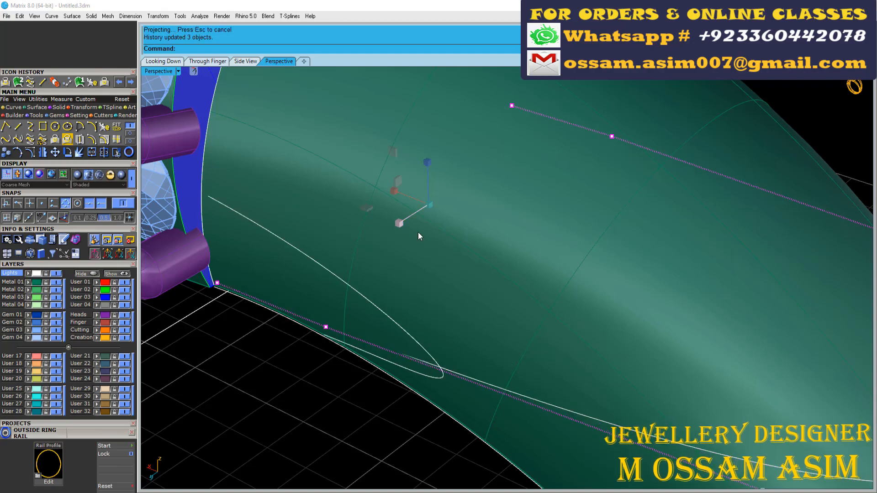
- Fine-tune the source curve's control-point pairs to refine the projected outline on the shank, and finish point editing
{"action": "scroll", "coordinate": [418, 232], "scroll_direction": "down", "scroll_amount": 5}
{"action": "right_click_drag", "start_coordinate": [418, 232], "coordinate": [520, 195]}
{"action": "left_click_drag", "start_coordinate": [434, 316], "coordinate": [498, 128]}
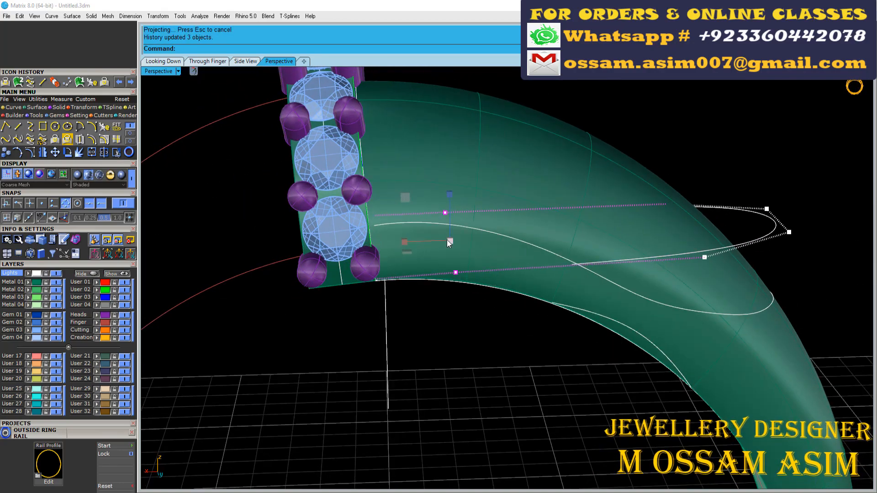
{"action": "right_click_drag", "start_coordinate": [449, 241], "coordinate": [543, 255]}
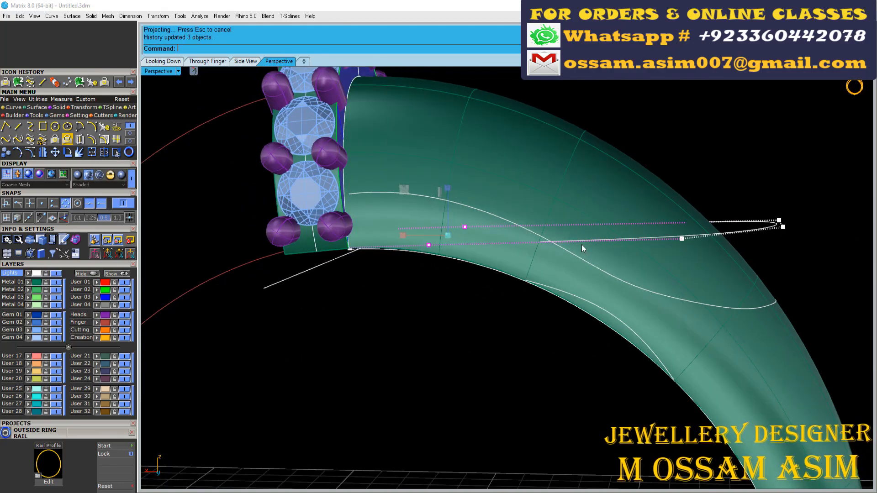
{"action": "right_click_drag", "start_coordinate": [578, 300], "coordinate": [651, 121]}
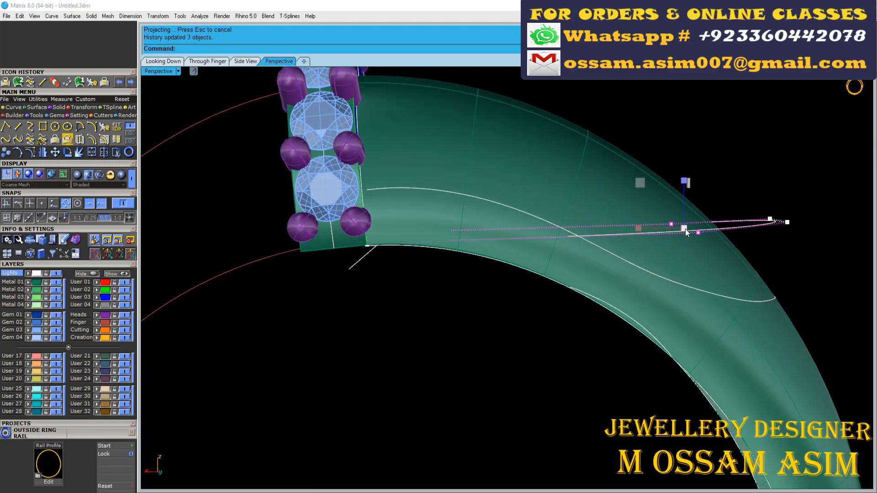
{"action": "right_click_drag", "start_coordinate": [683, 252], "coordinate": [639, 269]}
{"action": "scroll", "coordinate": [550, 308], "scroll_direction": "down", "scroll_amount": 7}
{"action": "key", "text": "Escape"}
{"action": "key", "text": "Escape"}
- Move the source curve to the User 29 layer and hide that layer
{"action": "scroll", "coordinate": [613, 303], "scroll_direction": "up", "scroll_amount": 8}
{"action": "scroll", "coordinate": [639, 270], "scroll_direction": "up", "scroll_amount": 4}
{"action": "left_click", "coordinate": [608, 246]}
{"action": "left_click", "coordinate": [97, 389]}
{"action": "left_click", "coordinate": [124, 389]}
{"action": "scroll", "coordinate": [380, 287], "scroll_direction": "down", "scroll_amount": 8}
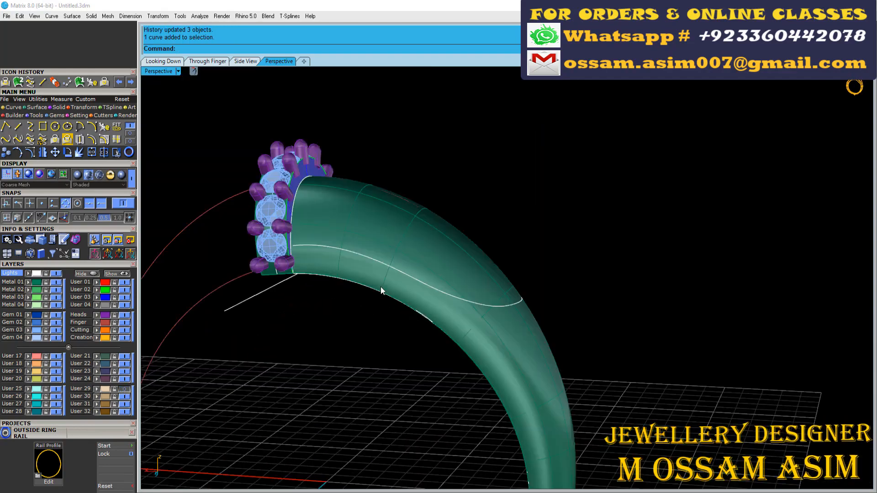
- Delete the extra projected curve on the underside of the shank, keeping the pavé outline on the outer face
{"action": "right_click_drag", "start_coordinate": [380, 286], "coordinate": [465, 297]}
{"action": "scroll", "coordinate": [468, 299], "scroll_direction": "up", "scroll_amount": 4}
{"action": "scroll", "coordinate": [470, 308], "scroll_direction": "up", "scroll_amount": 6}
{"action": "left_click", "coordinate": [469, 321]}
{"action": "scroll", "coordinate": [461, 340], "scroll_direction": "down", "scroll_amount": 5}
{"action": "key", "text": "Delete"}
- Extract a U-direction isocurve from the shank surface running lengthwise down the middle of the pavé outline
{"action": "right_click_drag", "start_coordinate": [458, 336], "coordinate": [441, 228]}
{"action": "left_click", "coordinate": [438, 226]}
{"action": "left_click", "coordinate": [116, 140]}
{"action": "left_click", "coordinate": [481, 269]}
{"action": "key", "text": "Return"}
{"action": "right_click_drag", "start_coordinate": [480, 270], "coordinate": [403, 133]}
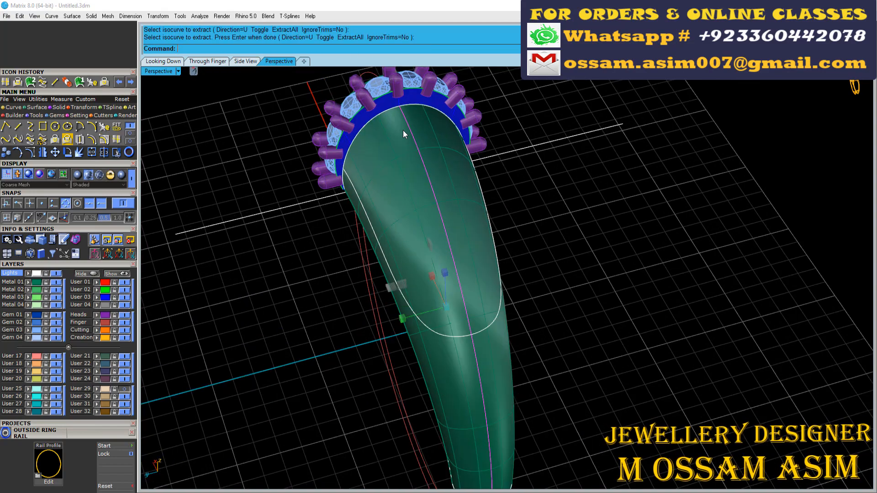
- Rebuild the extracted isocurve with a point count of 13 and degree 3
{"action": "scroll", "coordinate": [403, 134], "scroll_direction": "up", "scroll_amount": 5}
{"action": "key", "text": "F6"}
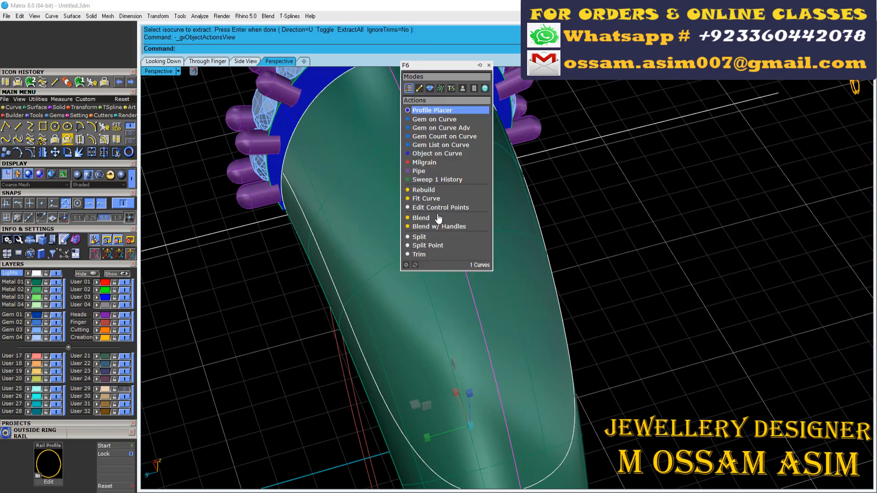
{"action": "left_click", "coordinate": [489, 66]}
{"action": "scroll", "coordinate": [413, 199], "scroll_direction": "down", "scroll_amount": 5}
{"action": "right_click_drag", "start_coordinate": [413, 200], "coordinate": [411, 251]}
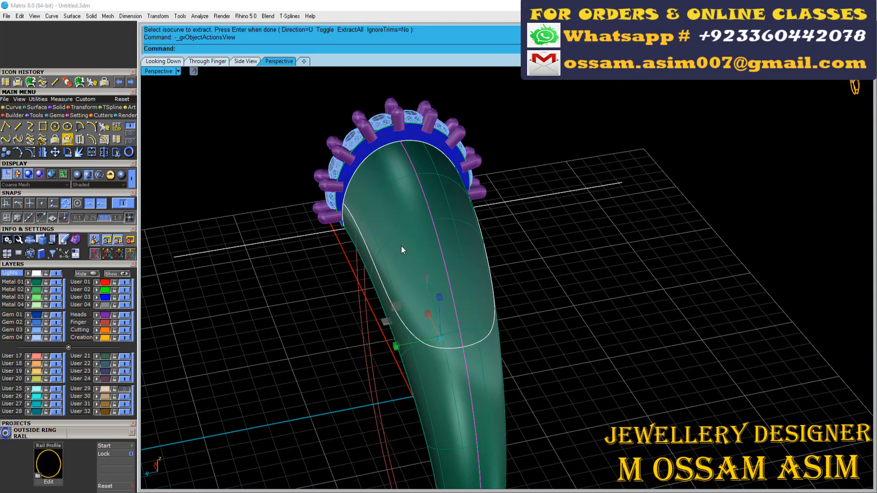
{"action": "left_click", "coordinate": [117, 125]}
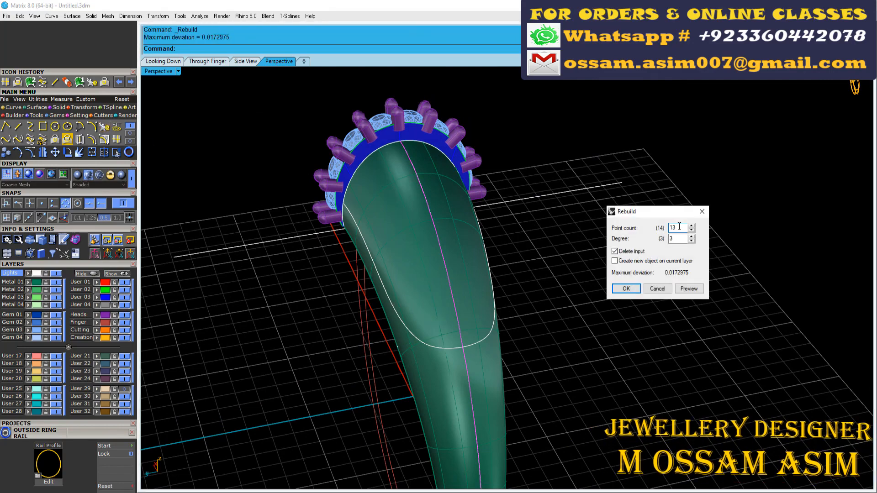
{"action": "key", "text": "Return"}
- Lay a row of round gems along the rebuilt isocurve with Gem on Curve, using the shank surface for the gems' direction
{"action": "scroll", "coordinate": [266, 146], "scroll_direction": "up", "scroll_amount": 2}
{"action": "key", "text": "F6"}
{"action": "left_click", "coordinate": [300, 155]}
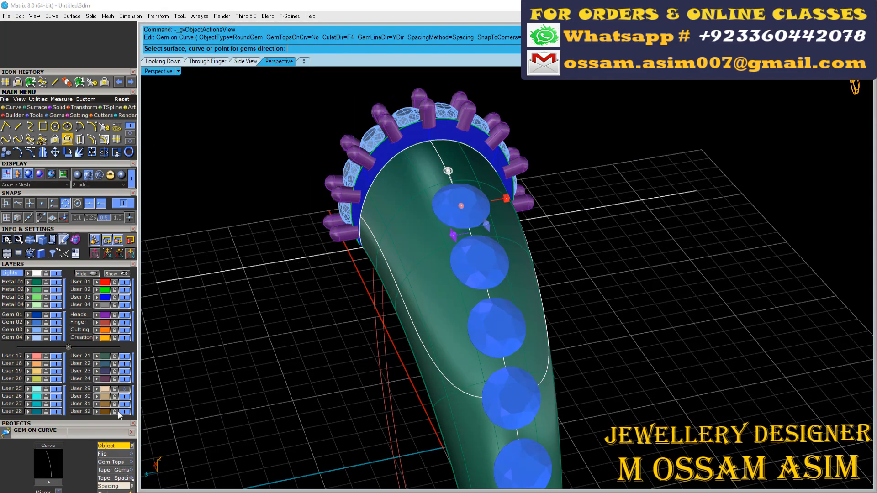
{"action": "left_click", "coordinate": [411, 270]}
{"action": "scroll", "coordinate": [411, 270], "scroll_direction": "down", "scroll_amount": 2}
{"action": "right_click_drag", "start_coordinate": [365, 256], "coordinate": [425, 274]}
{"action": "scroll", "coordinate": [88, 446], "scroll_direction": "down", "scroll_amount": 4}
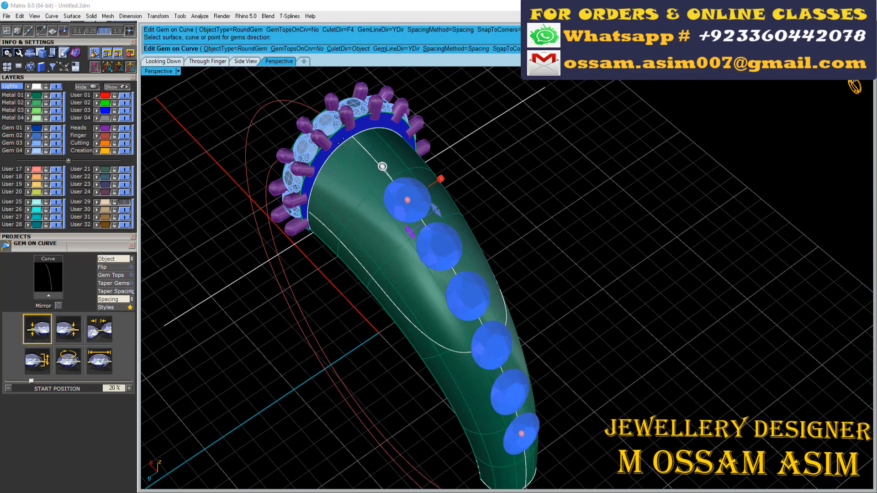
{"action": "scroll", "coordinate": [645, 212], "scroll_direction": "down", "scroll_amount": 3}
{"action": "right_click_drag", "start_coordinate": [645, 212], "coordinate": [698, 206]}
{"action": "scroll", "coordinate": [336, 153], "scroll_direction": "up", "scroll_amount": 6}
{"action": "scroll", "coordinate": [256, 142], "scroll_direction": "down", "scroll_amount": 5}
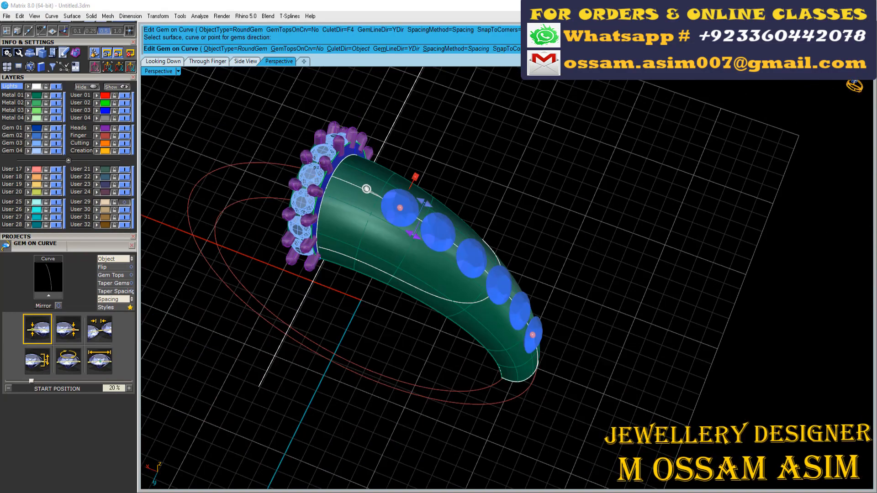
{"action": "scroll", "coordinate": [264, 183], "scroll_direction": "up", "scroll_amount": 7}
{"action": "right_click_drag", "start_coordinate": [256, 214], "coordinate": [202, 240]}
- Bring the gem row's start position to about 6.4%, close to the gem-set band, and add prongs between its gems
{"action": "left_click", "coordinate": [100, 360]}
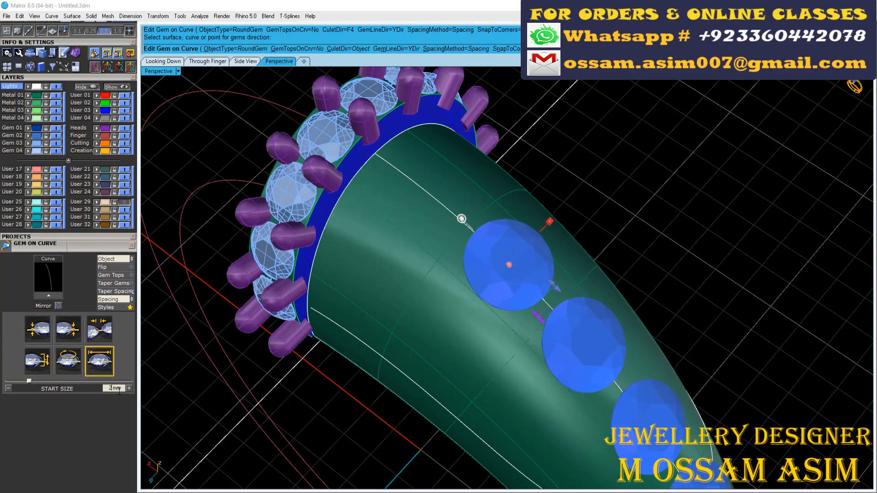
{"action": "left_click", "coordinate": [38, 328]}
{"action": "left_click_drag", "start_coordinate": [509, 265], "coordinate": [410, 192]}
{"action": "scroll", "coordinate": [365, 163], "scroll_direction": "up", "scroll_amount": 6}
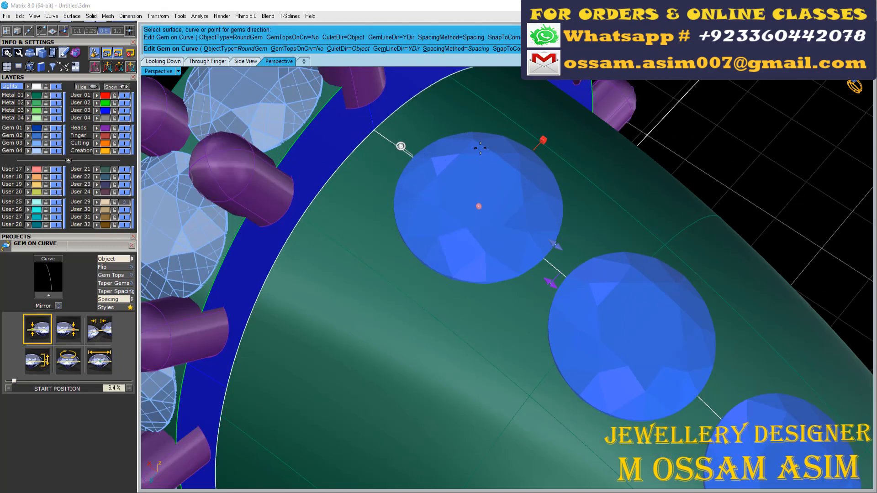
{"action": "scroll", "coordinate": [385, 141], "scroll_direction": "down", "scroll_amount": 5}
{"action": "left_click", "coordinate": [393, 143]}
{"action": "scroll", "coordinate": [372, 125], "scroll_direction": "up", "scroll_amount": 4}
{"action": "right_click_drag", "start_coordinate": [379, 142], "coordinate": [507, 274]}
- Set the gem row's end position to 50%, inside the pavé outline, and its gem spacing to 0 mm
{"action": "scroll", "coordinate": [441, 188], "scroll_direction": "down", "scroll_amount": 7}
{"action": "left_click_drag", "start_coordinate": [569, 374], "coordinate": [546, 203]}
{"action": "scroll", "coordinate": [532, 251], "scroll_direction": "up", "scroll_amount": 6}
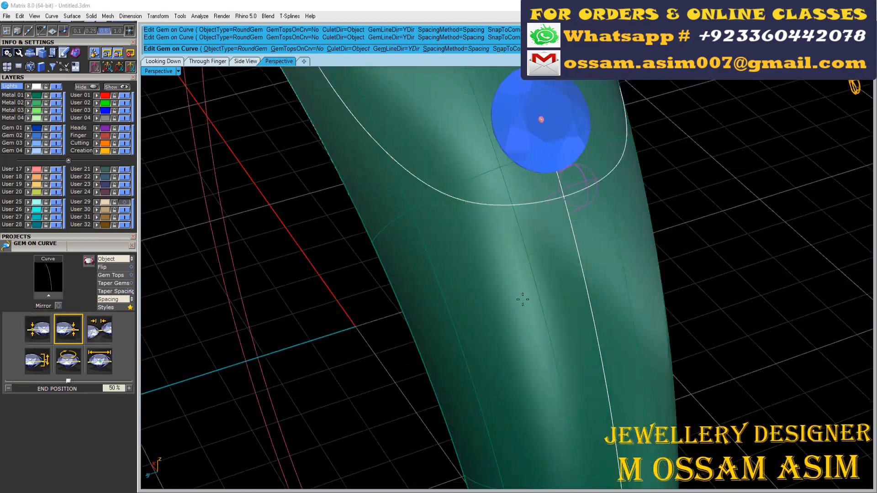
{"action": "scroll", "coordinate": [532, 228], "scroll_direction": "down", "scroll_amount": 5}
{"action": "right_click_drag", "start_coordinate": [534, 182], "coordinate": [525, 210]}
{"action": "scroll", "coordinate": [569, 211], "scroll_direction": "down", "scroll_amount": 2}
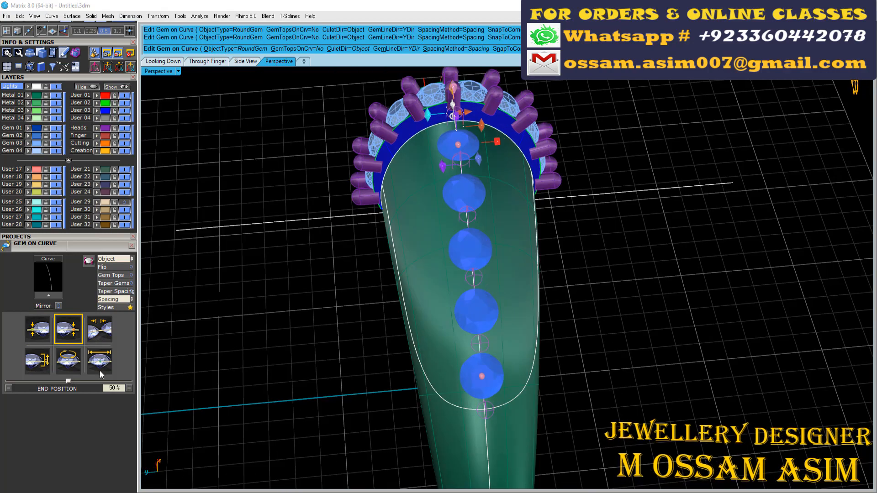
{"action": "left_click", "coordinate": [99, 329]}
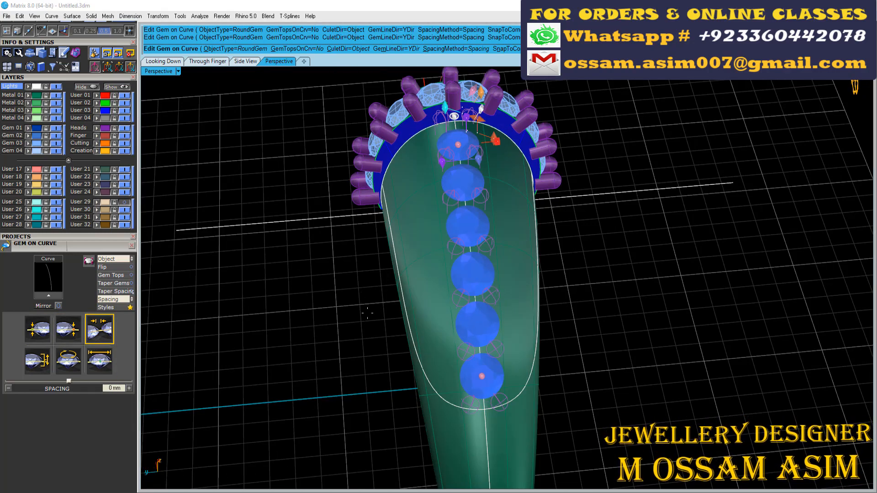
- Configure the row's prongs in 2 Shared Prongs mode and adjust their dimensions in the Prong Adder
{"action": "scroll", "coordinate": [488, 290], "scroll_direction": "up", "scroll_amount": 9}
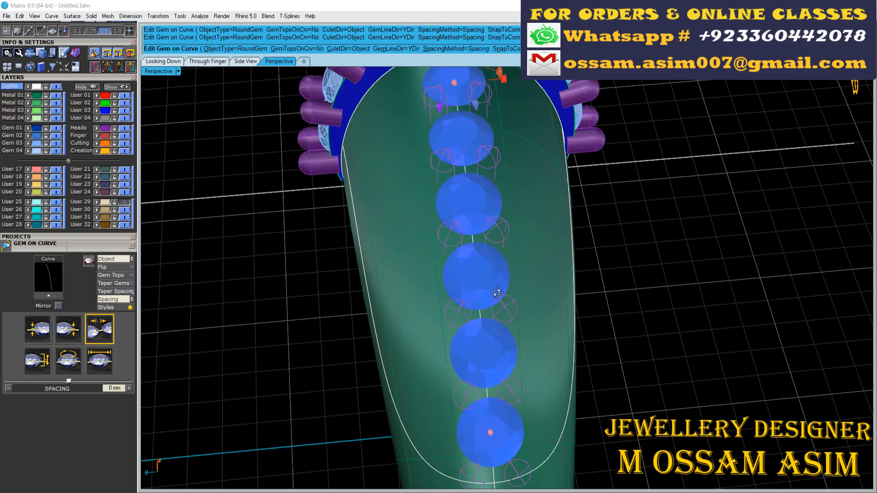
{"action": "right_click_drag", "start_coordinate": [492, 292], "coordinate": [429, 326]}
{"action": "scroll", "coordinate": [430, 326], "scroll_direction": "up", "scroll_amount": 10}
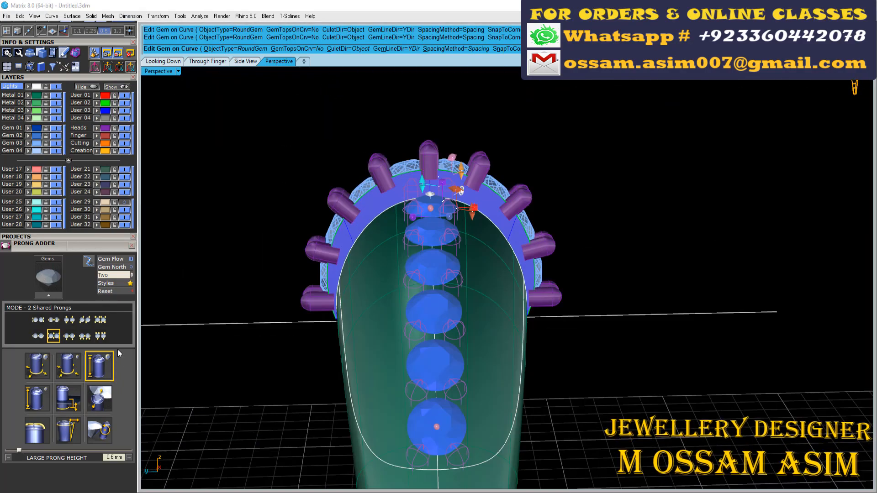
{"action": "left_click", "coordinate": [32, 405]}
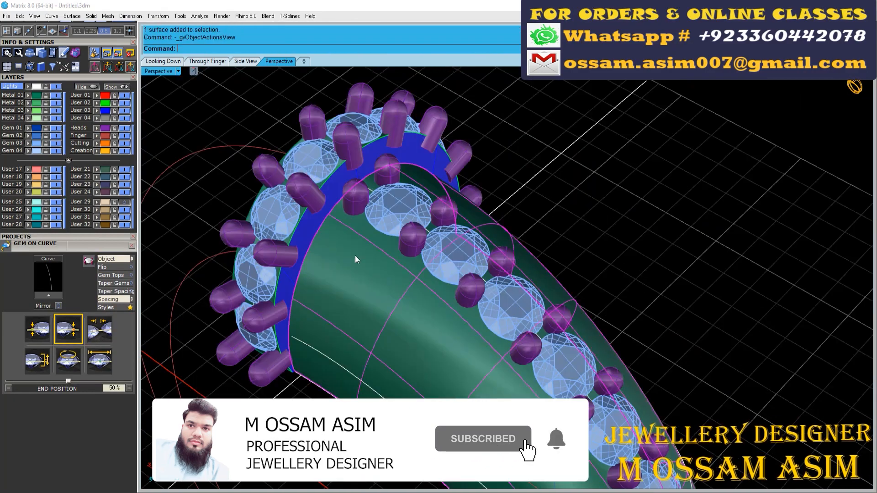
- Start Gem on Surface on the shank and place a 1.5 mm gem beside the first two gems of the centre row
{"action": "key", "text": "F6"}
{"action": "left_click", "coordinate": [406, 306]}
{"action": "scroll", "coordinate": [411, 283], "scroll_direction": "up", "scroll_amount": 5}
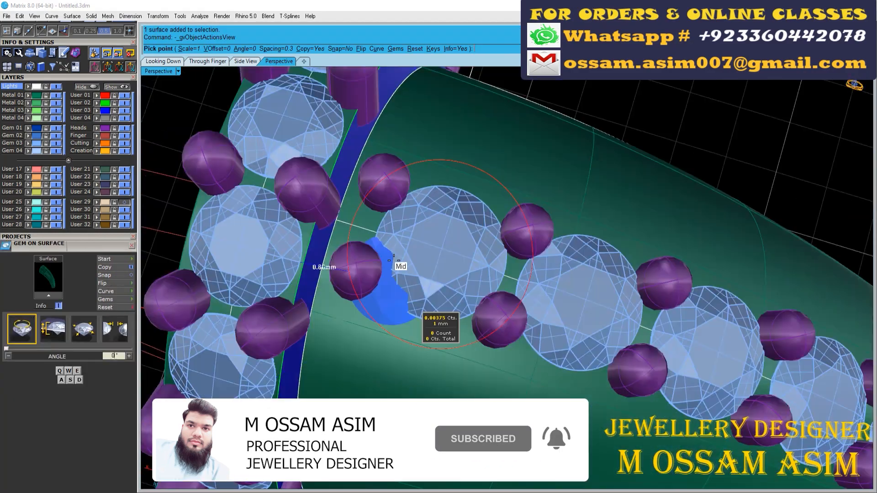
{"action": "key", "text": "w"}
{"action": "key", "text": "w"}
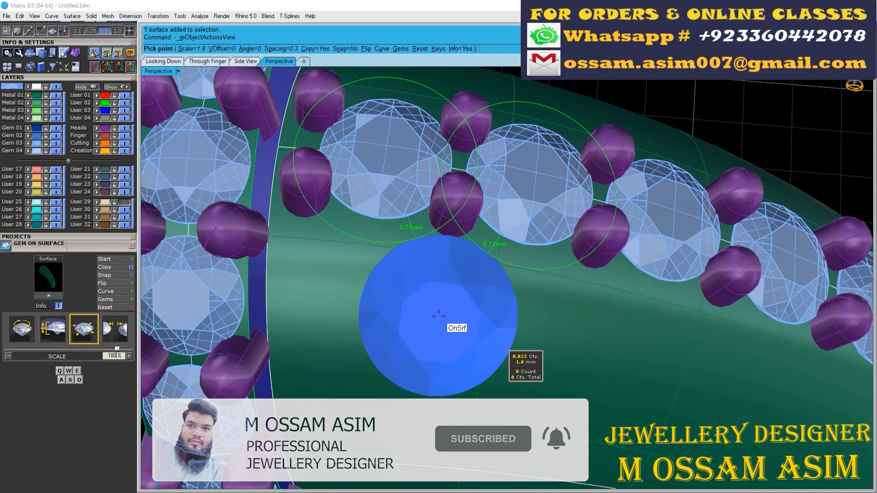
{"action": "scroll", "coordinate": [437, 316], "scroll_direction": "up", "scroll_amount": 2}
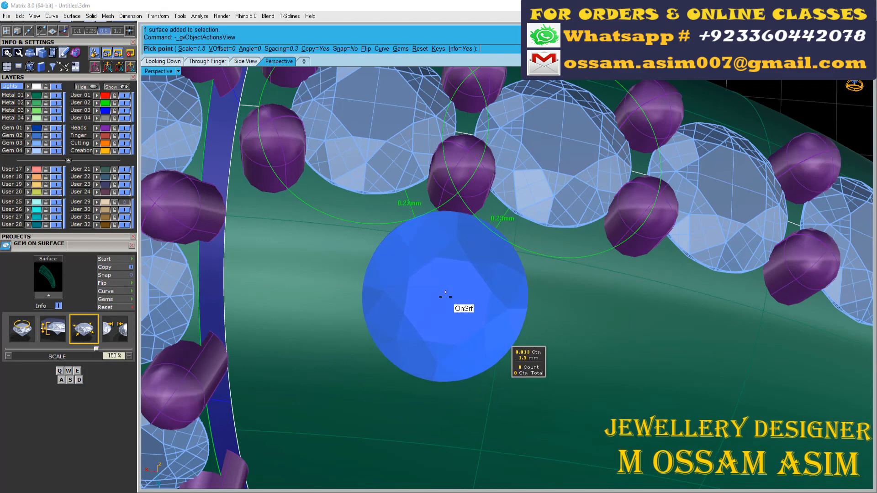
{"action": "left_click", "coordinate": [443, 297]}
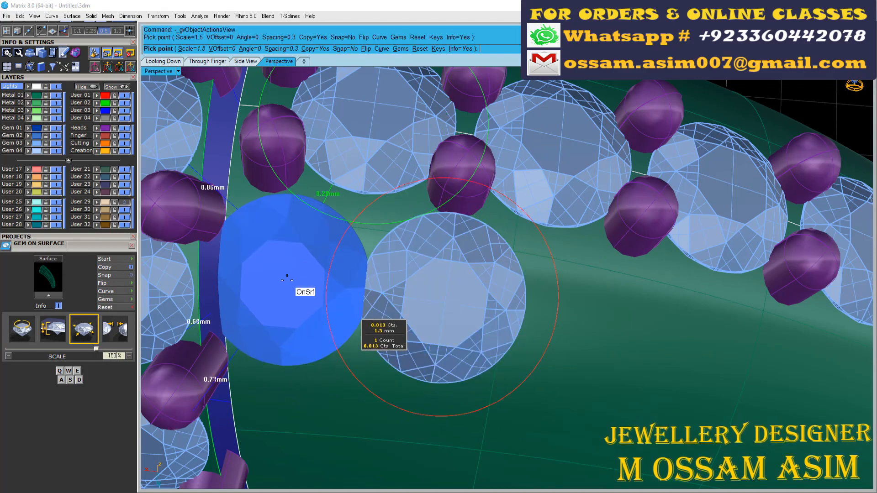
- Place three more 1.5 mm gems along the same side of the centre row, each set between neighbouring centre gems
{"action": "scroll", "coordinate": [504, 282], "scroll_direction": "up", "scroll_amount": 2}
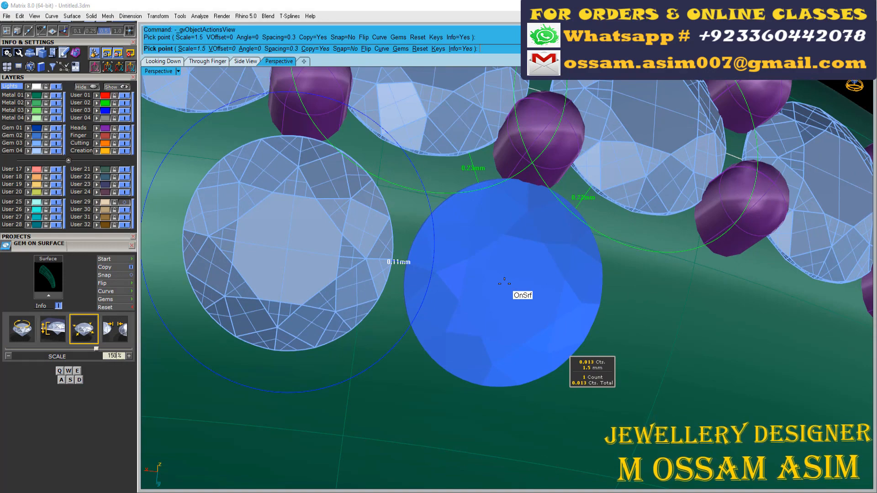
{"action": "left_click", "coordinate": [504, 284]}
{"action": "scroll", "coordinate": [319, 242], "scroll_direction": "down", "scroll_amount": 3}
{"action": "scroll", "coordinate": [468, 268], "scroll_direction": "up", "scroll_amount": 3}
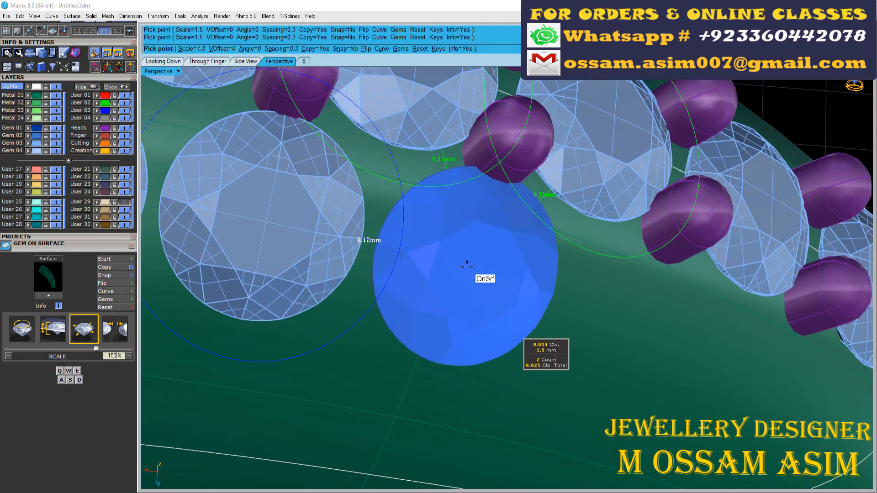
{"action": "left_click", "coordinate": [466, 265]}
{"action": "scroll", "coordinate": [359, 232], "scroll_direction": "down", "scroll_amount": 3}
{"action": "scroll", "coordinate": [452, 265], "scroll_direction": "up", "scroll_amount": 3}
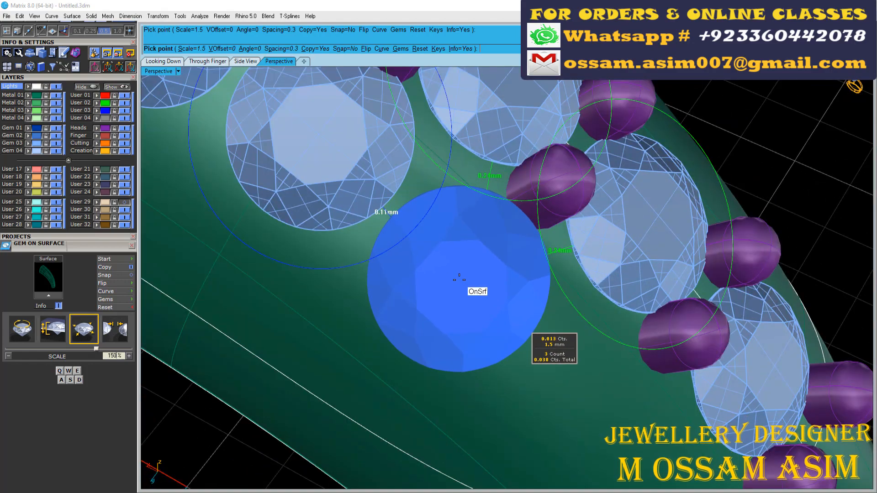
{"action": "left_click", "coordinate": [461, 277]}
- Place a 1.6 mm gem at the end of the side row, near the closed end of the pavé outline, and finish placing
{"action": "scroll", "coordinate": [475, 286], "scroll_direction": "down", "scroll_amount": 3}
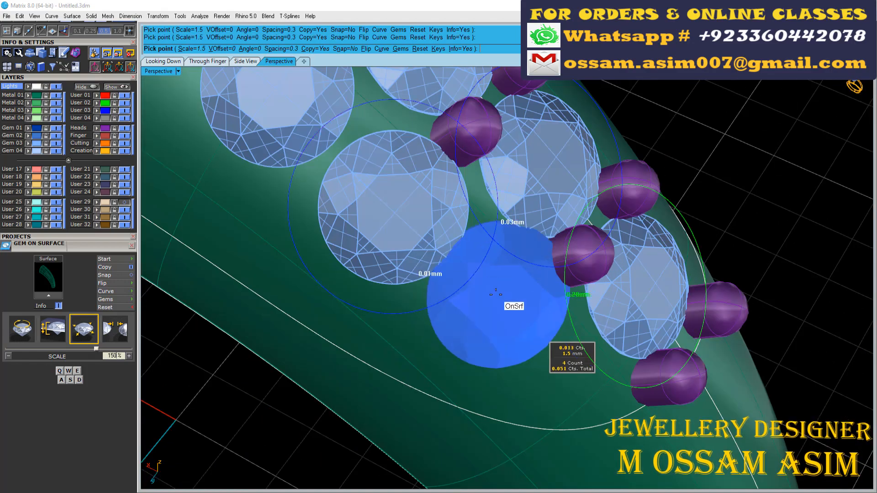
{"action": "scroll", "coordinate": [486, 289], "scroll_direction": "up", "scroll_amount": 3}
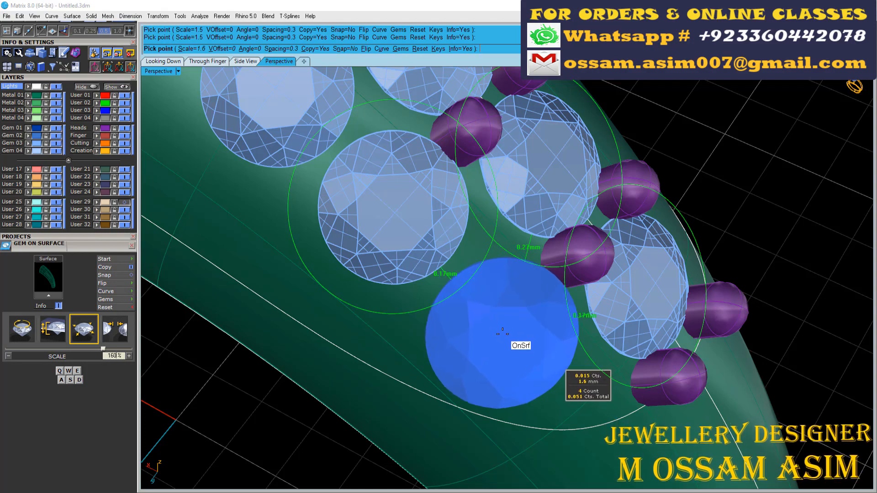
{"action": "left_click", "coordinate": [502, 334]}
{"action": "scroll", "coordinate": [502, 334], "scroll_direction": "down", "scroll_amount": 4}
{"action": "right_click", "coordinate": [502, 335]}
- Place an outer row of three gems sized 1.6, 1.5 and 1.4 mm between the side row and the pavé outline
{"action": "right_click_drag", "start_coordinate": [183, 199], "coordinate": [424, 222], "text": "shift"}
{"action": "left_click", "coordinate": [366, 226]}
{"action": "right_click", "coordinate": [364, 225]}
{"action": "scroll", "coordinate": [364, 225], "scroll_direction": "up", "scroll_amount": 5}
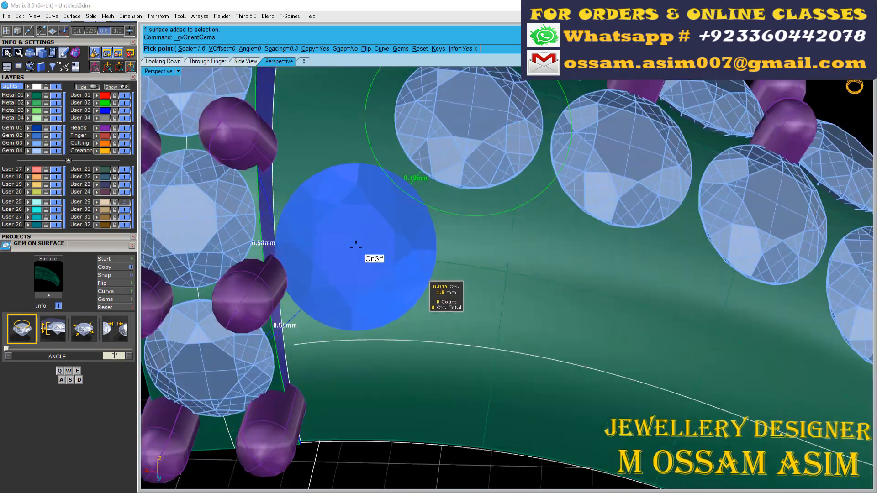
{"action": "left_click", "coordinate": [359, 241]}
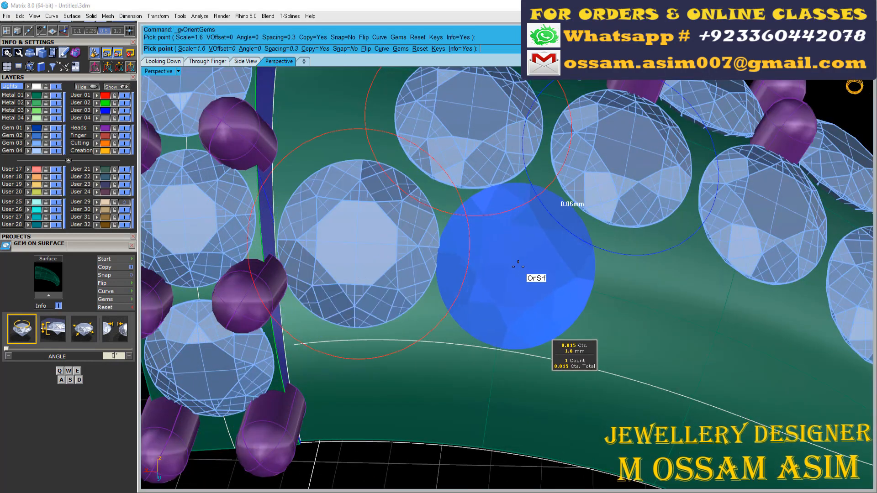
{"action": "left_click", "coordinate": [523, 267]}
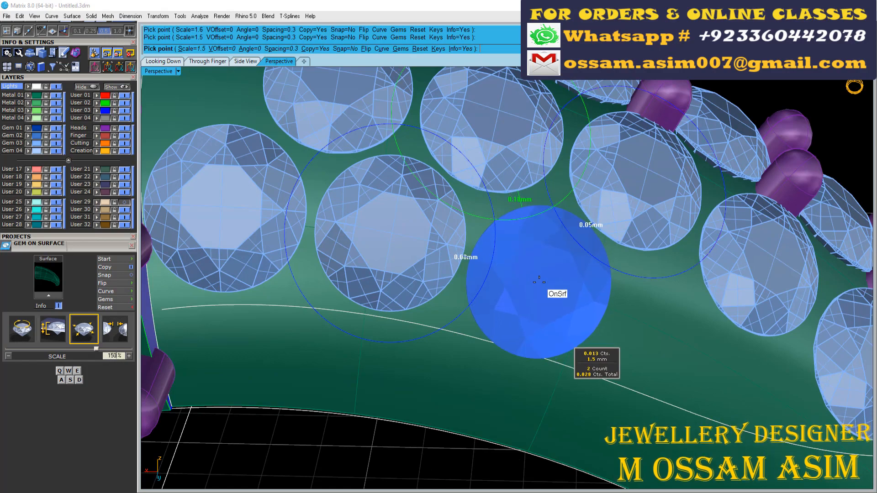
{"action": "scroll", "coordinate": [538, 280], "scroll_direction": "up", "scroll_amount": 2}
{"action": "left_click", "coordinate": [533, 272]}
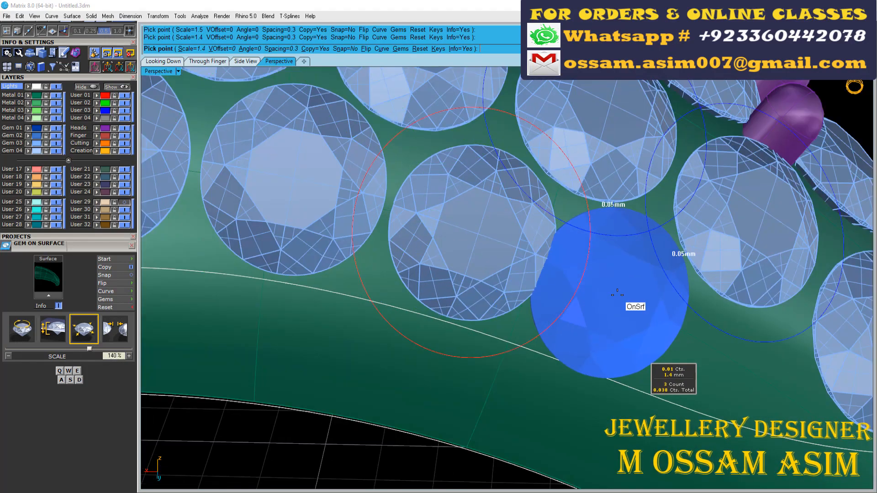
{"action": "scroll", "coordinate": [619, 295], "scroll_direction": "down", "scroll_amount": 10}
{"action": "right_click", "coordinate": [522, 249]}
- Place a 1.2 mm gem on the shank in the gap between the gem-set band and the first side-row gem
{"action": "scroll", "coordinate": [484, 165], "scroll_direction": "up", "scroll_amount": 4}
{"action": "right_click_drag", "start_coordinate": [522, 249], "coordinate": [555, 180]}
{"action": "scroll", "coordinate": [484, 166], "scroll_direction": "up", "scroll_amount": 7}
{"action": "left_click", "coordinate": [484, 170]}
{"action": "right_click", "coordinate": [485, 171]}
{"action": "left_click", "coordinate": [485, 178]}
{"action": "scroll", "coordinate": [487, 178], "scroll_direction": "down", "scroll_amount": 10}
{"action": "right_click", "coordinate": [486, 179]}
- Set up Prong on Surface for the shank with diameter 0.5 mm, height 0.6, drop 0.25, fillet 100 and taper 0
{"action": "scroll", "coordinate": [554, 178], "scroll_direction": "up", "scroll_amount": 9}
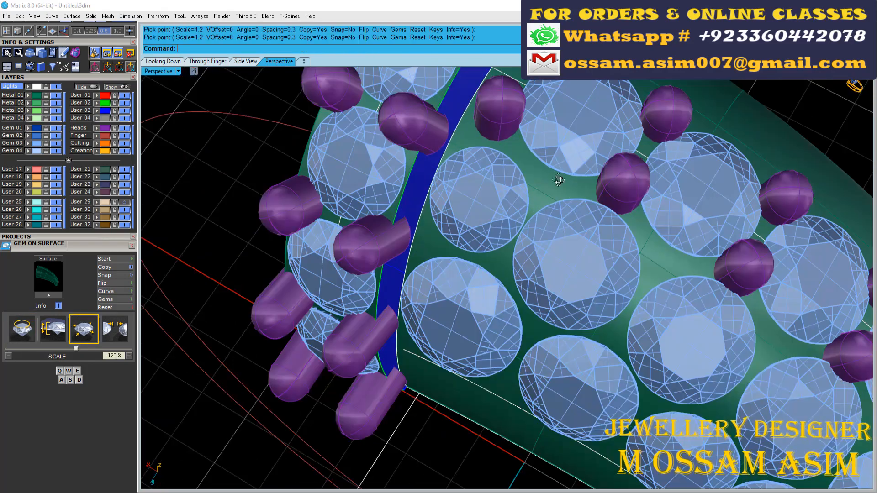
{"action": "left_click", "coordinate": [535, 176]}
{"action": "key", "text": "F6"}
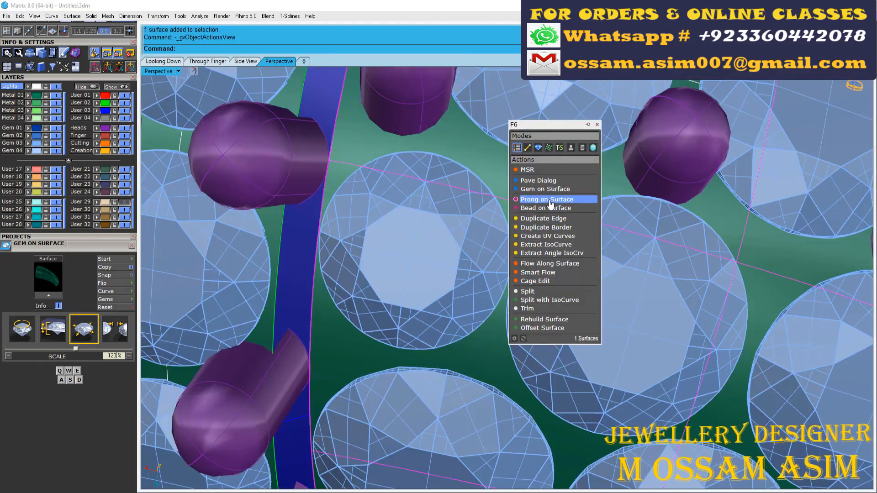
{"action": "left_click", "coordinate": [550, 200]}
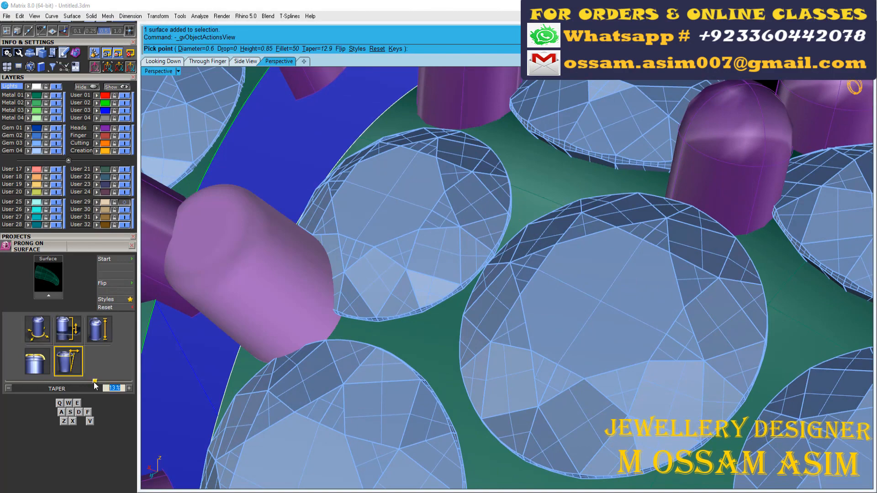
{"action": "left_click_drag", "start_coordinate": [95, 383], "coordinate": [68, 383]}
{"action": "left_click", "coordinate": [38, 362]}
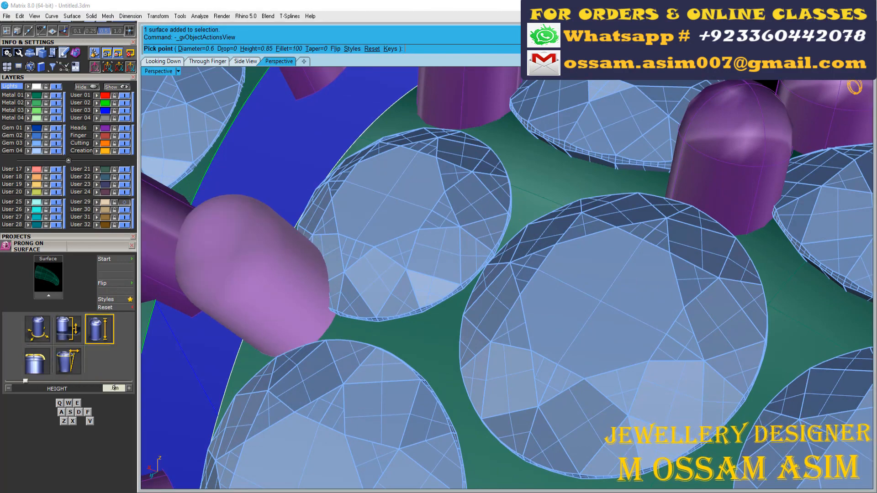
{"action": "key", "text": "Return"}
{"action": "key", "text": "q"}
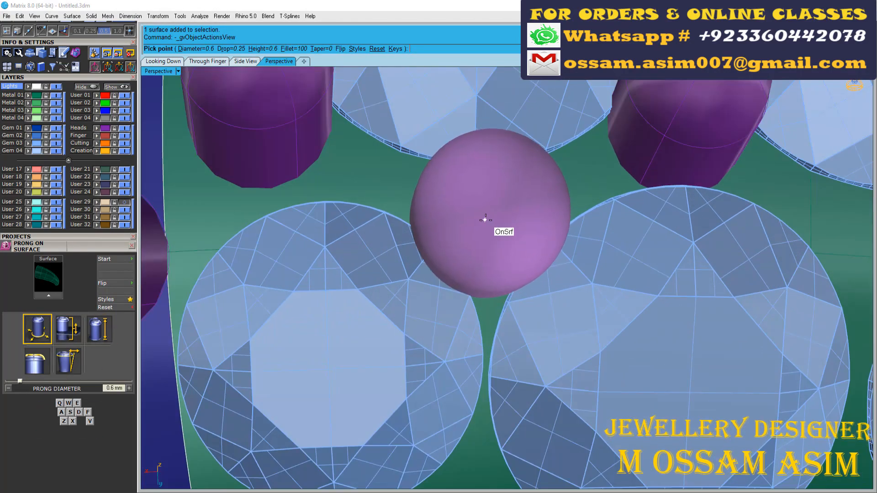
{"action": "key", "text": "q"}
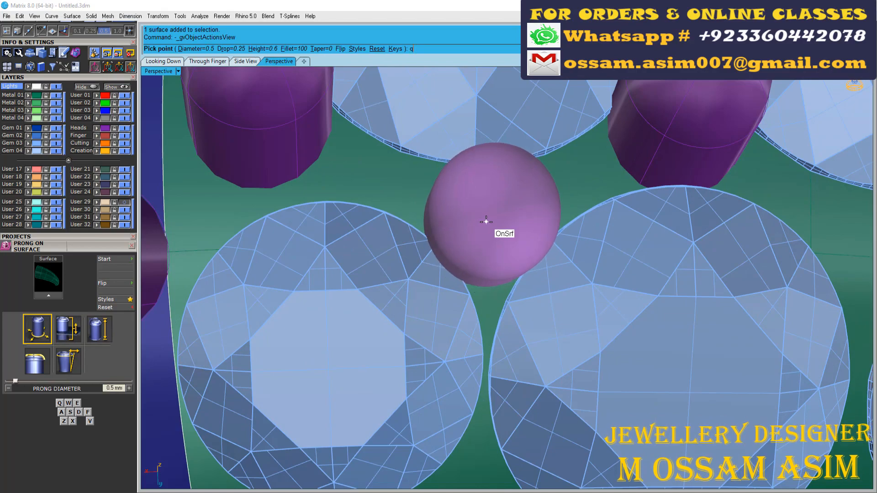
- Place four 0.5 mm prongs in the gaps around the side-row gems nearest the gem-set band
{"action": "left_click", "coordinate": [486, 221]}
{"action": "scroll", "coordinate": [485, 224], "scroll_direction": "down", "scroll_amount": 4}
{"action": "right_click_drag", "start_coordinate": [434, 265], "coordinate": [330, 313]}
{"action": "scroll", "coordinate": [331, 314], "scroll_direction": "up", "scroll_amount": 7}
{"action": "left_click", "coordinate": [338, 317]}
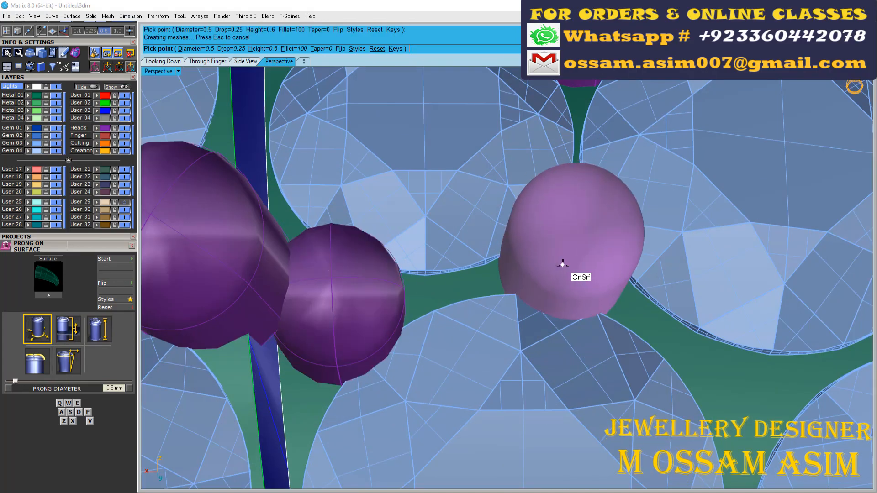
{"action": "left_click", "coordinate": [562, 265]}
{"action": "scroll", "coordinate": [413, 278], "scroll_direction": "down", "scroll_amount": 5}
{"action": "scroll", "coordinate": [566, 319], "scroll_direction": "up", "scroll_amount": 6}
{"action": "left_click", "coordinate": [538, 356]}
- Place 0.5 mm prongs along the pavé outline between the outer-row gems, starting at the gem-set band
{"action": "scroll", "coordinate": [525, 338], "scroll_direction": "down", "scroll_amount": 5}
{"action": "scroll", "coordinate": [382, 385], "scroll_direction": "up", "scroll_amount": 5}
{"action": "right_click_drag", "start_coordinate": [381, 384], "coordinate": [443, 378]}
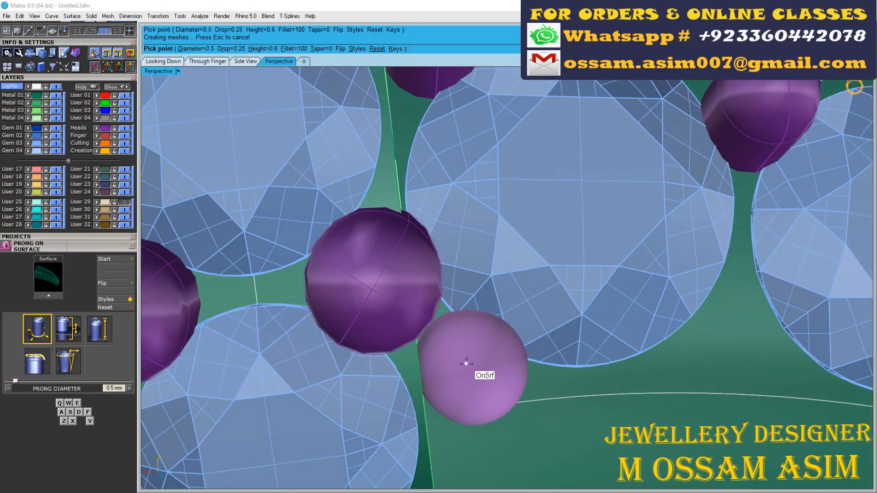
{"action": "left_click", "coordinate": [469, 367]}
{"action": "scroll", "coordinate": [471, 368], "scroll_direction": "down", "scroll_amount": 6}
{"action": "scroll", "coordinate": [566, 351], "scroll_direction": "up", "scroll_amount": 3}
{"action": "key", "text": "w"}
{"action": "left_click", "coordinate": [550, 348]}
{"action": "scroll", "coordinate": [555, 348], "scroll_direction": "down", "scroll_amount": 5}
{"action": "scroll", "coordinate": [628, 341], "scroll_direction": "up", "scroll_amount": 6}
{"action": "right_click_drag", "start_coordinate": [621, 338], "coordinate": [531, 329]}
{"action": "left_click", "coordinate": [525, 323]}
{"action": "scroll", "coordinate": [532, 319], "scroll_direction": "down", "scroll_amount": 5}
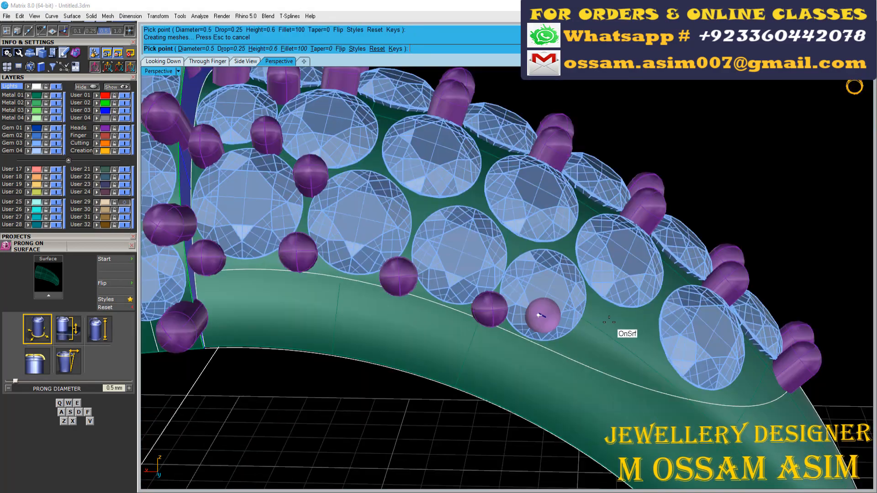
- Place 0.5 mm prongs around the last outer-row gem and in the gap beside the neighbouring side-row gem
{"action": "scroll", "coordinate": [543, 319], "scroll_direction": "up", "scroll_amount": 5}
{"action": "left_click", "coordinate": [562, 355]}
{"action": "scroll", "coordinate": [593, 299], "scroll_direction": "up", "scroll_amount": 6}
{"action": "right_click_drag", "start_coordinate": [595, 292], "coordinate": [583, 313]}
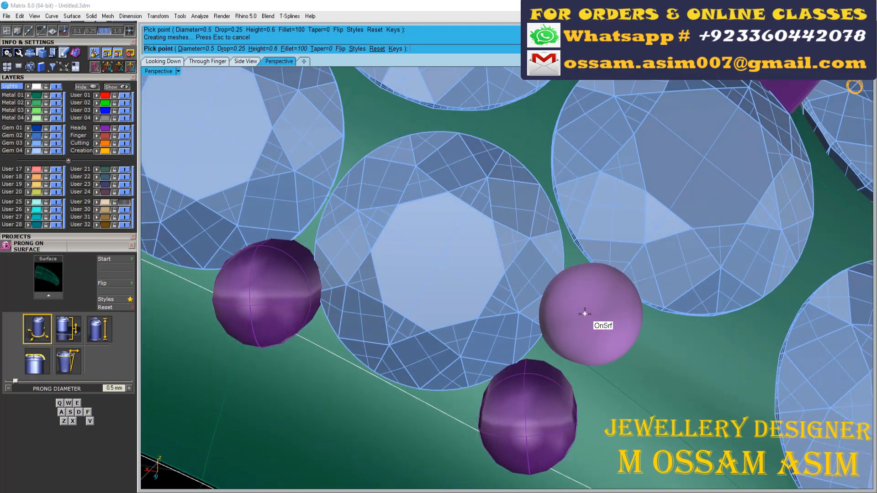
{"action": "left_click", "coordinate": [583, 313]}
{"action": "scroll", "coordinate": [589, 317], "scroll_direction": "down", "scroll_amount": 7}
{"action": "scroll", "coordinate": [639, 338], "scroll_direction": "up", "scroll_amount": 5}
- Place prongs around the last side-row gem at the outline's closed end, adjusting their diameter between 0.5 and 0.6 mm
{"action": "scroll", "coordinate": [639, 365], "scroll_direction": "down", "scroll_amount": 3}
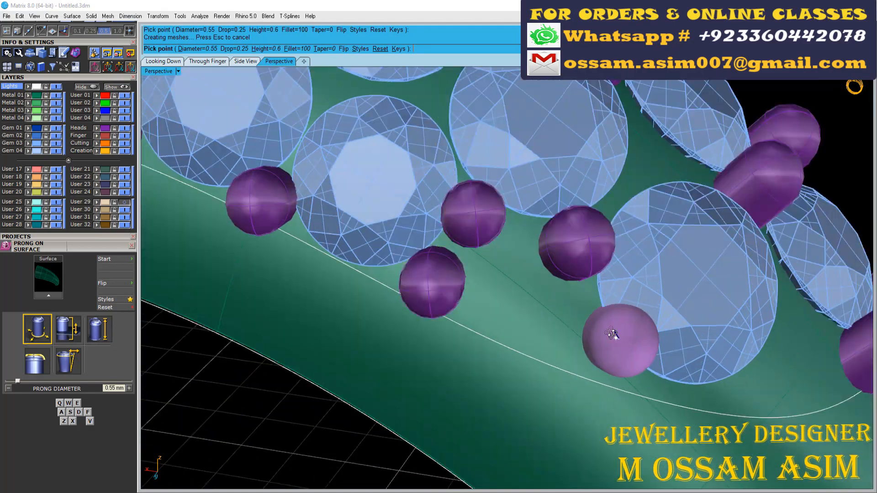
{"action": "key", "text": "q"}
{"action": "scroll", "coordinate": [517, 305], "scroll_direction": "down", "scroll_amount": 5}
{"action": "scroll", "coordinate": [616, 309], "scroll_direction": "up", "scroll_amount": 5}
{"action": "key", "text": "e"}
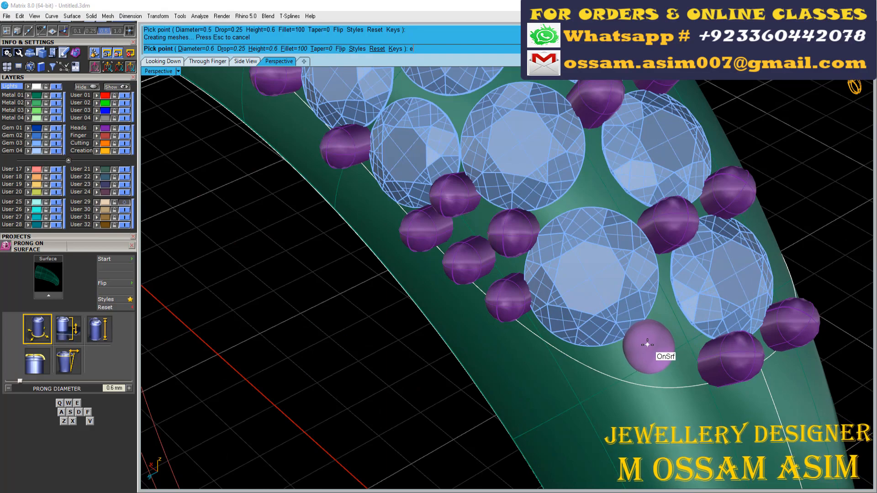
{"action": "scroll", "coordinate": [639, 342], "scroll_direction": "down", "scroll_amount": 4}
{"action": "scroll", "coordinate": [659, 298], "scroll_direction": "up", "scroll_amount": 7}
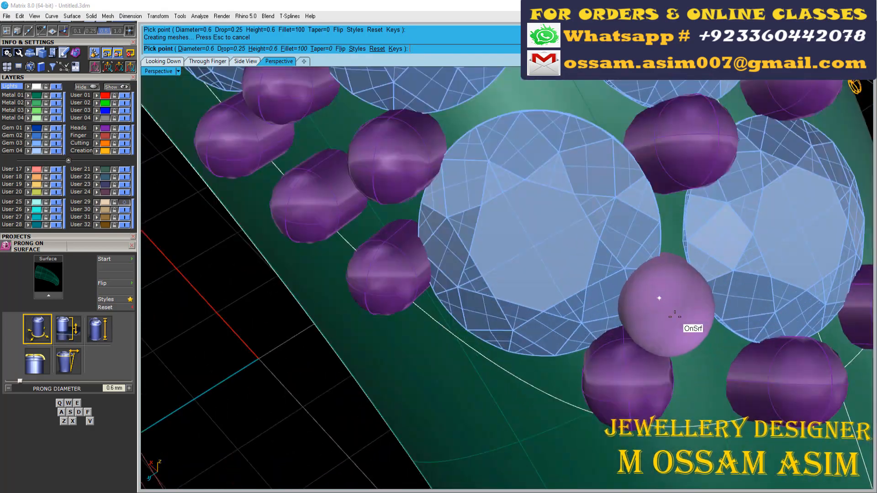
{"action": "right_click_drag", "start_coordinate": [670, 298], "coordinate": [670, 335]}
- Delete the misplaced prong near the outline's closed end and place a 0.55 mm prong on the shank in its stead
{"action": "key", "text": "Escape"}
{"action": "left_click", "coordinate": [626, 406]}
{"action": "key", "text": "Delete"}
{"action": "left_click", "coordinate": [634, 414]}
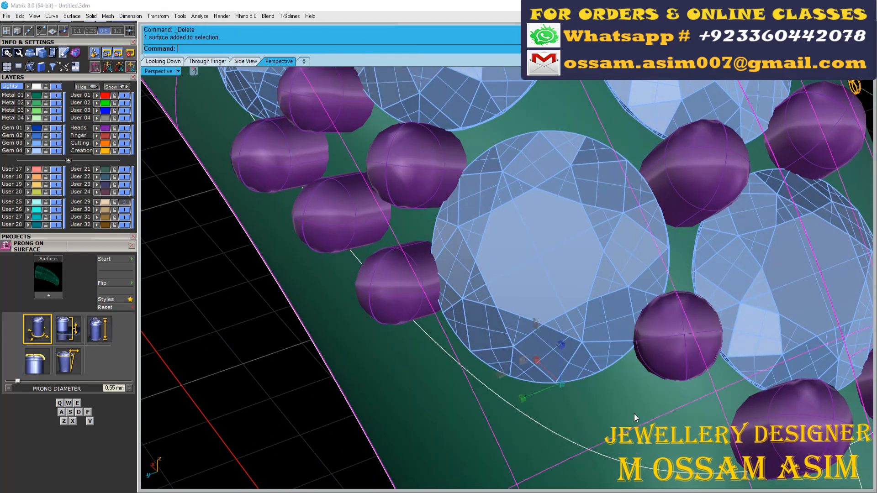
{"action": "right_click_drag", "start_coordinate": [633, 414], "coordinate": [609, 403]}
{"action": "key", "text": "Return"}
{"action": "left_click", "coordinate": [602, 404]}
{"action": "key", "text": "Escape"}
{"action": "key", "text": "Return"}
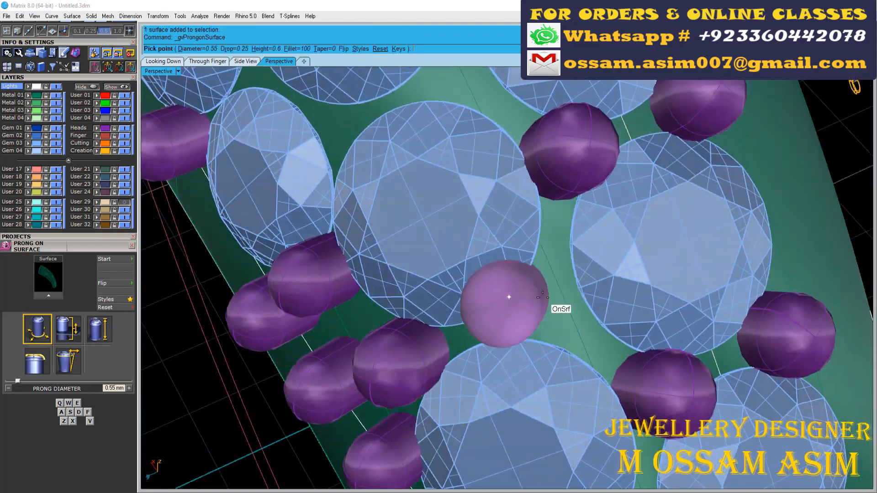
- Place 0.55 and 0.5 mm prongs in the gaps between the side-row and outer-row gems toward the closed end
{"action": "scroll", "coordinate": [548, 323], "scroll_direction": "up", "scroll_amount": 5}
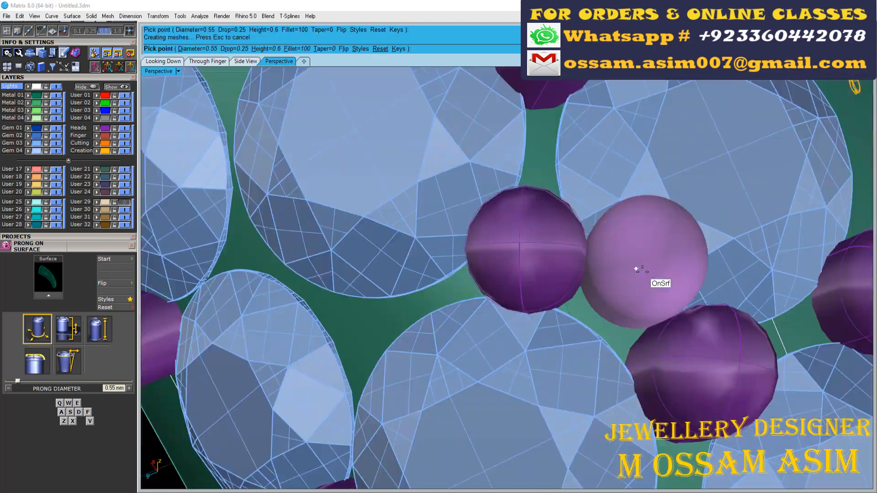
{"action": "right_click_drag", "start_coordinate": [638, 269], "coordinate": [486, 342]}
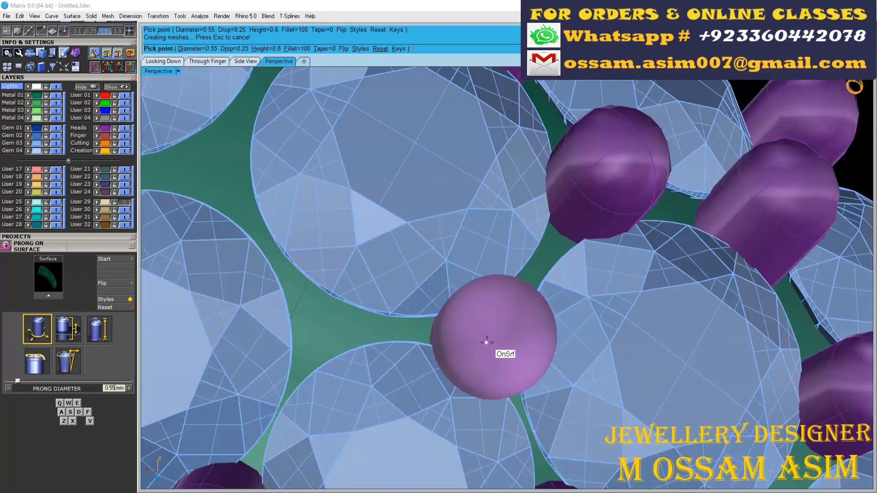
{"action": "scroll", "coordinate": [488, 335], "scroll_direction": "down", "scroll_amount": 5}
{"action": "scroll", "coordinate": [492, 235], "scroll_direction": "up", "scroll_amount": 5}
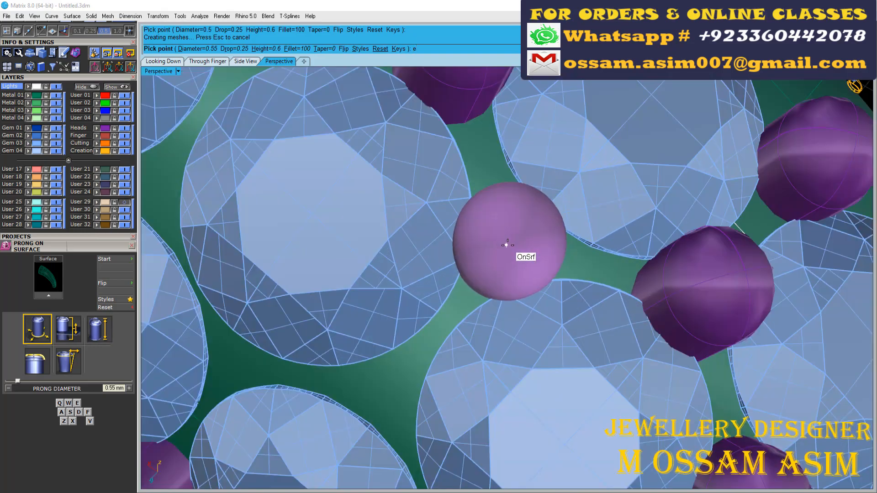
{"action": "left_click", "coordinate": [505, 245]}
{"action": "scroll", "coordinate": [504, 246], "scroll_direction": "down", "scroll_amount": 5}
{"action": "scroll", "coordinate": [424, 315], "scroll_direction": "up", "scroll_amount": 5}
{"action": "left_click", "coordinate": [407, 315]}
{"action": "scroll", "coordinate": [407, 315], "scroll_direction": "down", "scroll_amount": 5}
{"action": "scroll", "coordinate": [415, 334], "scroll_direction": "up", "scroll_amount": 5}
{"action": "left_click", "coordinate": [434, 338]}
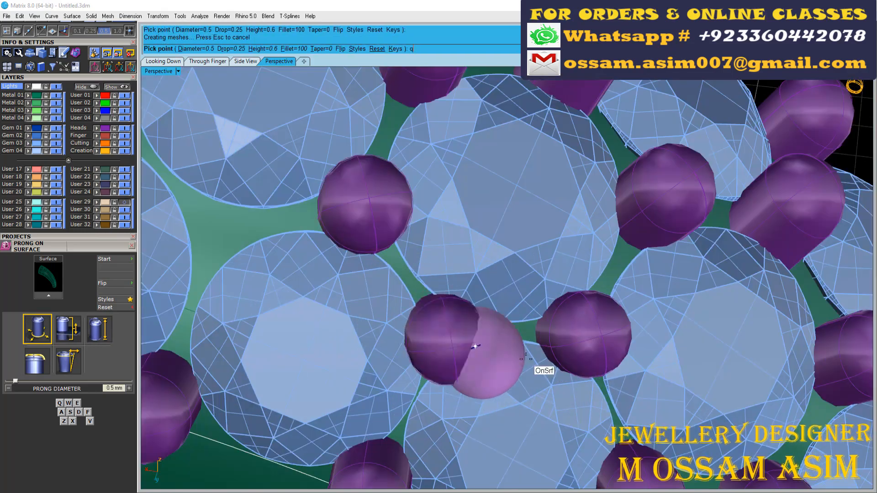
- Fill the remaining gaps between the side-row and outer-row gems with 0.5 mm prongs and finish placing
{"action": "scroll", "coordinate": [511, 357], "scroll_direction": "down", "scroll_amount": 5}
{"action": "scroll", "coordinate": [395, 336], "scroll_direction": "up", "scroll_amount": 5}
{"action": "left_click", "coordinate": [392, 347]}
{"action": "scroll", "coordinate": [521, 370], "scroll_direction": "down", "scroll_amount": 3}
{"action": "right_click_drag", "start_coordinate": [526, 387], "coordinate": [300, 212]}
{"action": "left_click", "coordinate": [437, 206]}
{"action": "scroll", "coordinate": [437, 207], "scroll_direction": "down", "scroll_amount": 5}
{"action": "scroll", "coordinate": [422, 318], "scroll_direction": "up", "scroll_amount": 6}
{"action": "left_click", "coordinate": [411, 352]}
{"action": "scroll", "coordinate": [413, 349], "scroll_direction": "down", "scroll_amount": 8}
{"action": "key", "text": "Return"}
- Mirror the side-row and outer-row gems and prongs across the shank's centre line, starting the mirror plane at 0
{"action": "left_click_drag", "start_coordinate": [301, 213], "coordinate": [519, 267]}
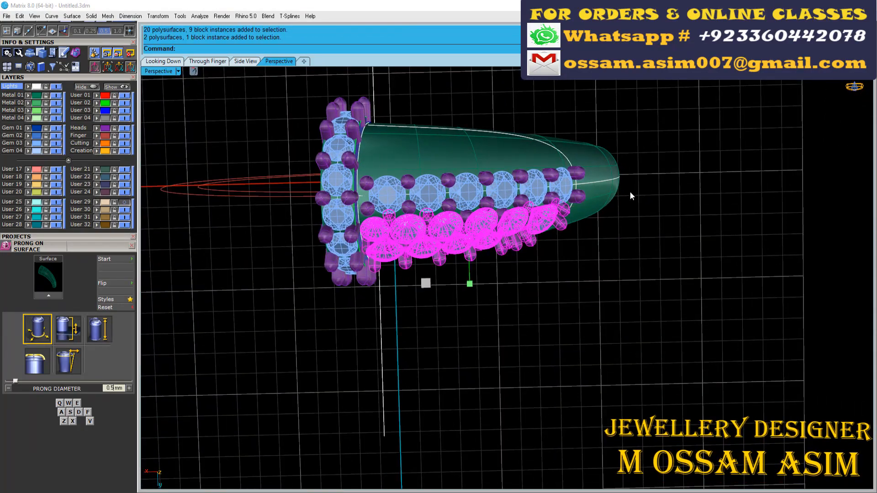
{"action": "key", "text": "ctrl+m"}
{"action": "type", "text": "0"}
{"action": "key", "text": "Return"}
{"action": "left_click", "coordinate": [689, 184]}
- Inspect the pavé on both sides of the shank for even coverage
{"action": "right_click_drag", "start_coordinate": [685, 201], "coordinate": [526, 233]}
{"action": "scroll", "coordinate": [552, 260], "scroll_direction": "down", "scroll_amount": 4}
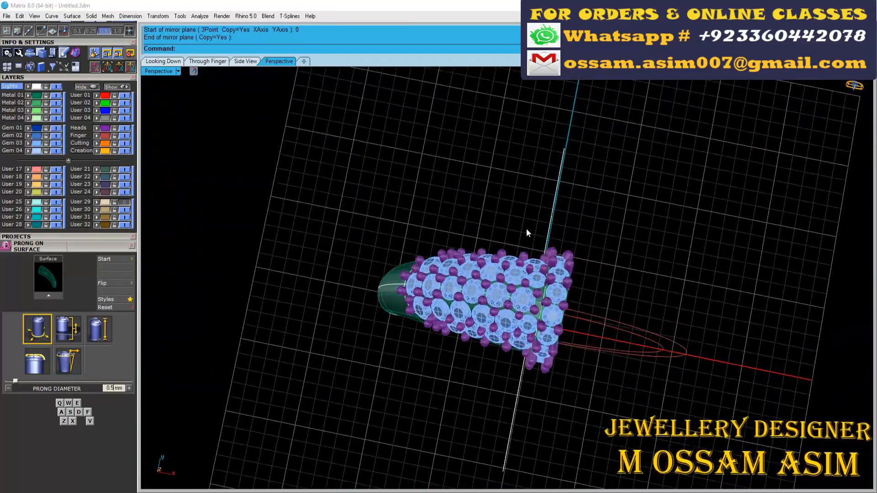
{"action": "scroll", "coordinate": [527, 242], "scroll_direction": "down", "scroll_amount": 10}
{"action": "scroll", "coordinate": [549, 172], "scroll_direction": "up", "scroll_amount": 5}
{"action": "scroll", "coordinate": [475, 275], "scroll_direction": "down", "scroll_amount": 4}
{"action": "scroll", "coordinate": [489, 288], "scroll_direction": "up", "scroll_amount": 3}
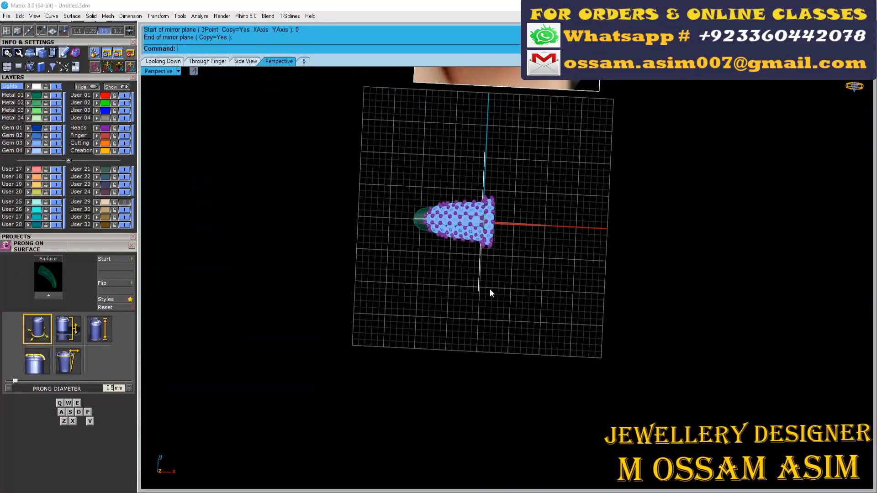
{"action": "scroll", "coordinate": [447, 224], "scroll_direction": "up", "scroll_amount": 8}
{"action": "left_click", "coordinate": [333, 203]}
{"action": "right_click_drag", "start_coordinate": [332, 207], "coordinate": [338, 237]}
{"action": "scroll", "coordinate": [338, 256], "scroll_direction": "down", "scroll_amount": 4}
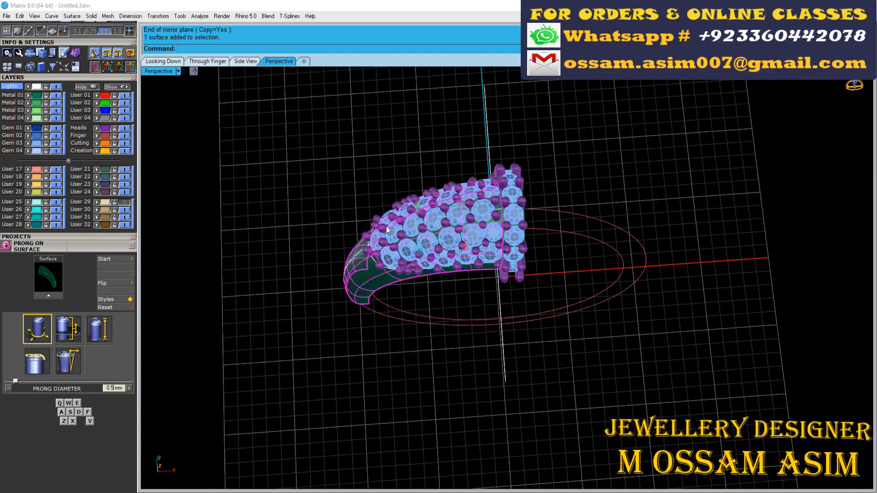
{"action": "right_click_drag", "start_coordinate": [237, 320], "coordinate": [337, 384]}
{"action": "key", "text": "Escape"}
{"action": "scroll", "coordinate": [420, 262], "scroll_direction": "down", "scroll_amount": 5}
- Compare the pavé shank with the pearl and gem-set sections in the reference photo
{"action": "right_click_drag", "start_coordinate": [421, 262], "coordinate": [349, 209]}
{"action": "scroll", "coordinate": [488, 205], "scroll_direction": "down", "scroll_amount": 4}
{"action": "scroll", "coordinate": [284, 149], "scroll_direction": "up", "scroll_amount": 7}
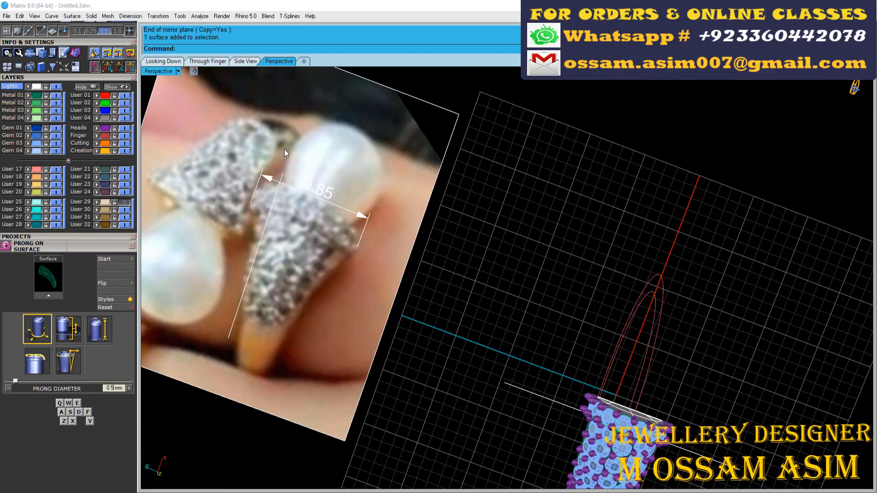
{"action": "scroll", "coordinate": [298, 158], "scroll_direction": "down", "scroll_amount": 4}
{"action": "scroll", "coordinate": [371, 155], "scroll_direction": "up", "scroll_amount": 5}
{"action": "scroll", "coordinate": [383, 219], "scroll_direction": "down", "scroll_amount": 5}
{"action": "right_click_drag", "start_coordinate": [440, 223], "coordinate": [366, 206]}
{"action": "scroll", "coordinate": [438, 155], "scroll_direction": "down", "scroll_amount": 2}
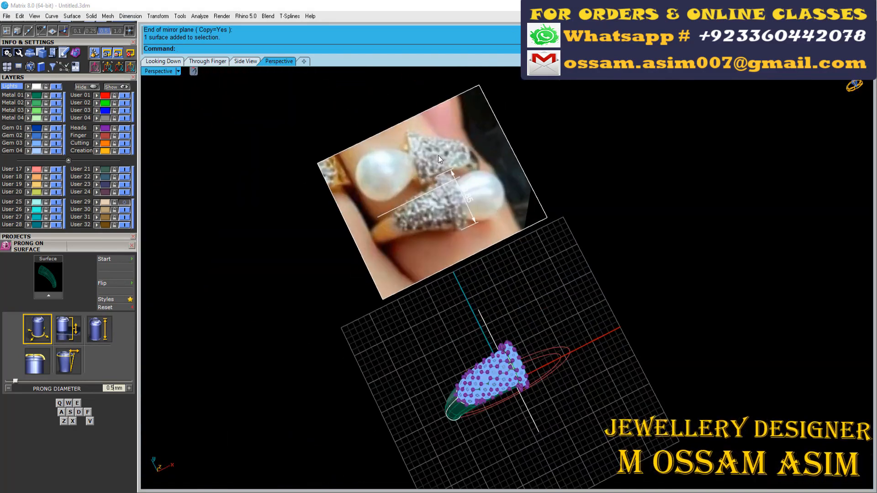
{"action": "scroll", "coordinate": [418, 154], "scroll_direction": "up", "scroll_amount": 6}
{"action": "scroll", "coordinate": [418, 155], "scroll_direction": "down", "scroll_amount": 5}
{"action": "right_click_drag", "start_coordinate": [480, 220], "coordinate": [375, 156]}
{"action": "scroll", "coordinate": [301, 178], "scroll_direction": "up", "scroll_amount": 6}
{"action": "scroll", "coordinate": [299, 179], "scroll_direction": "down", "scroll_amount": 6}
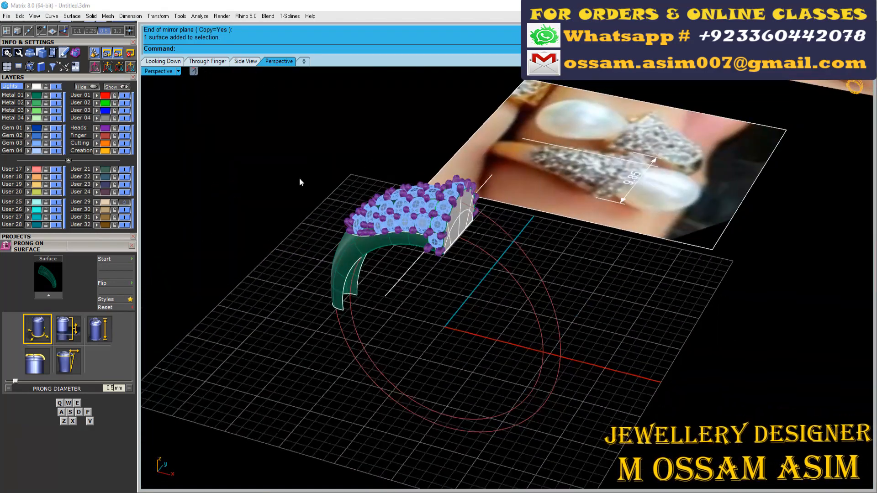
- Load a pear-shaped cabochon gem of 8 x 5 mm
{"action": "scroll", "coordinate": [81, 115], "scroll_direction": "up", "scroll_amount": 5}
{"action": "left_click", "coordinate": [6, 142]}
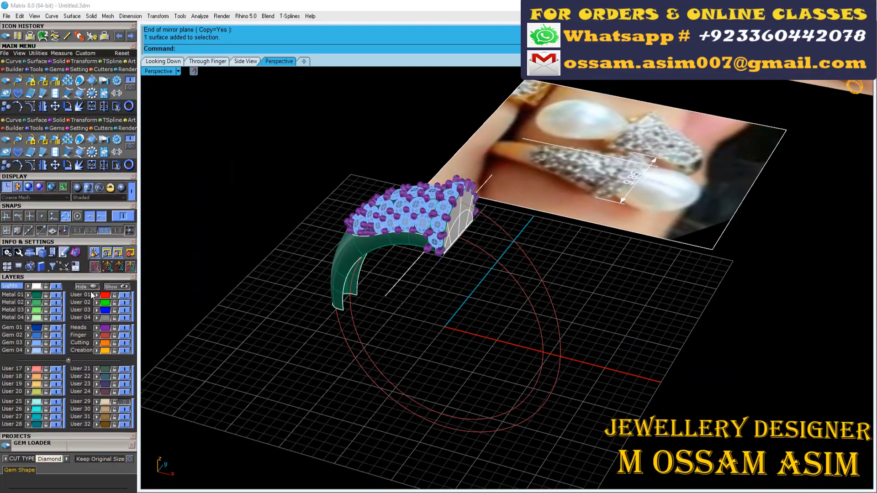
{"action": "left_click", "coordinate": [66, 124]}
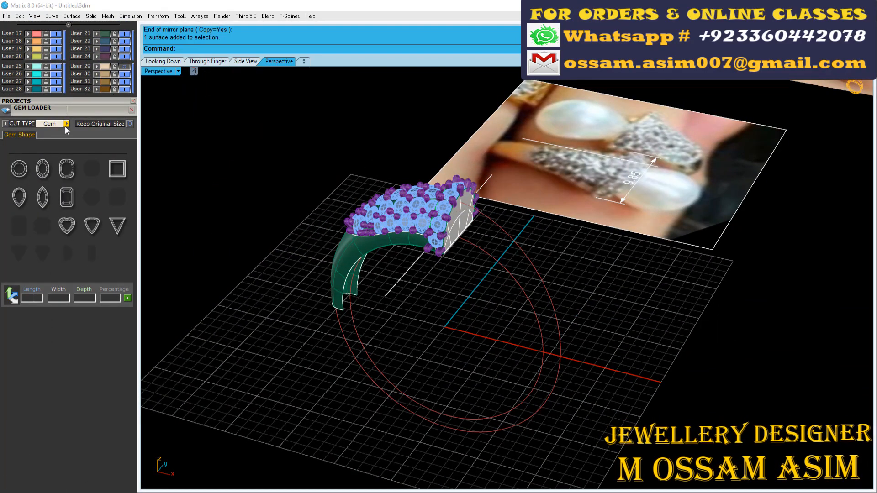
{"action": "left_click", "coordinate": [23, 196]}
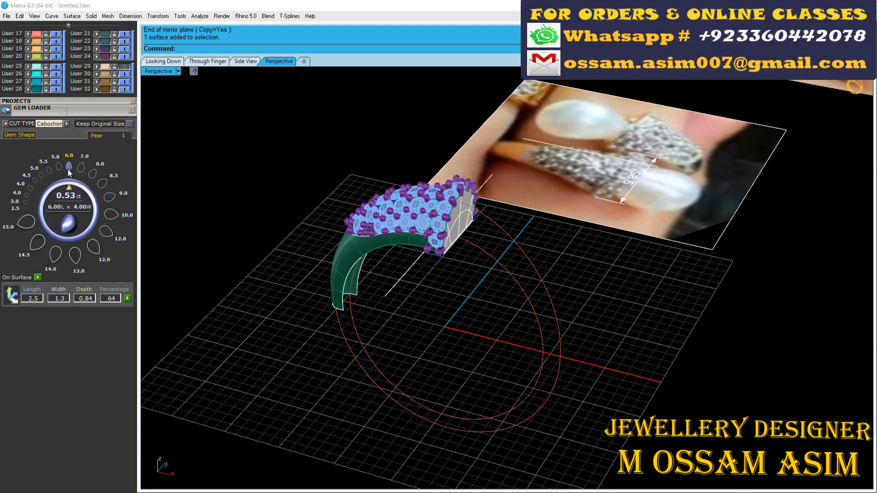
{"action": "left_click", "coordinate": [92, 173]}
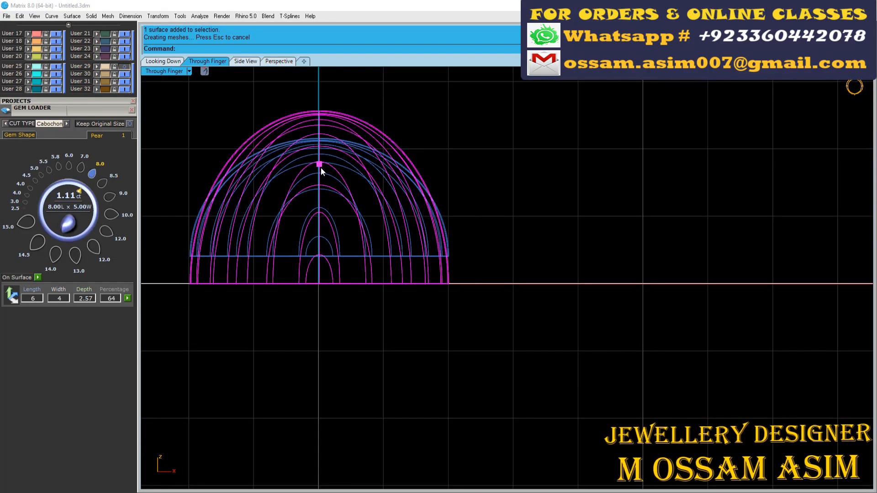
- Mirror the half pear cabochon about its flat base to form a full pear-shaped pearl
{"action": "left_click", "coordinate": [163, 60]}
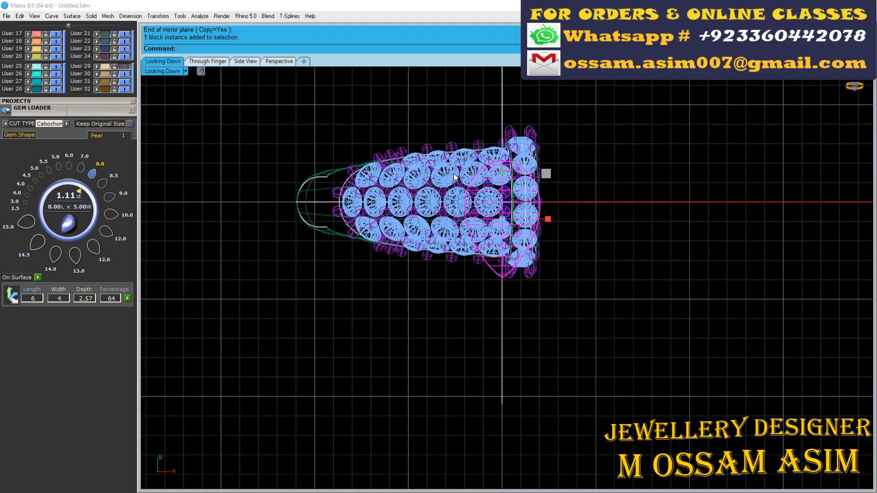
{"action": "left_click", "coordinate": [207, 61]}
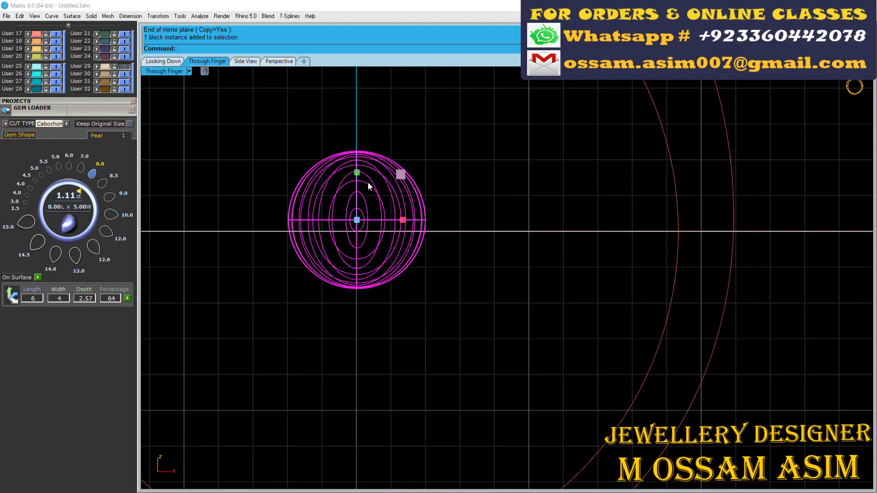
{"action": "left_click", "coordinate": [279, 61]}
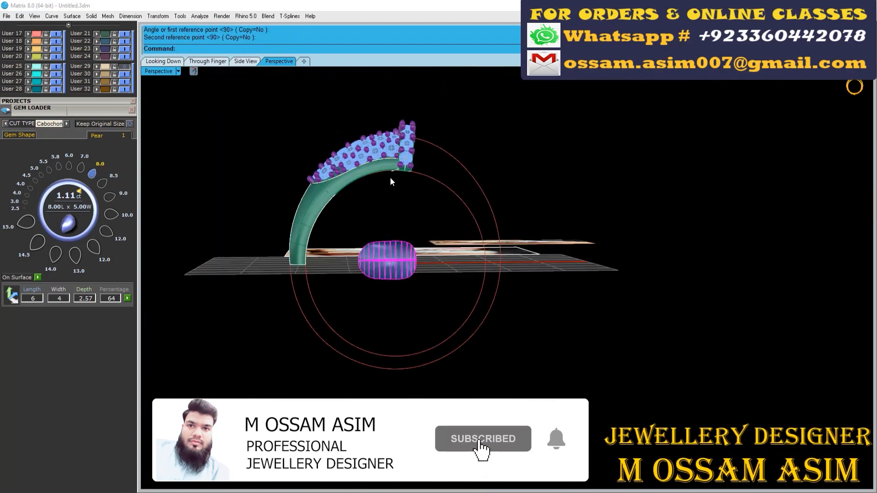
- Rotate the pear-shaped pearl so its point faces the gem-set band and move a copy up against the band's open face
{"action": "right_click_drag", "start_coordinate": [390, 178], "coordinate": [391, 184]}
{"action": "key", "text": "w"}
{"action": "left_click_drag", "start_coordinate": [420, 233], "coordinate": [467, 131]}
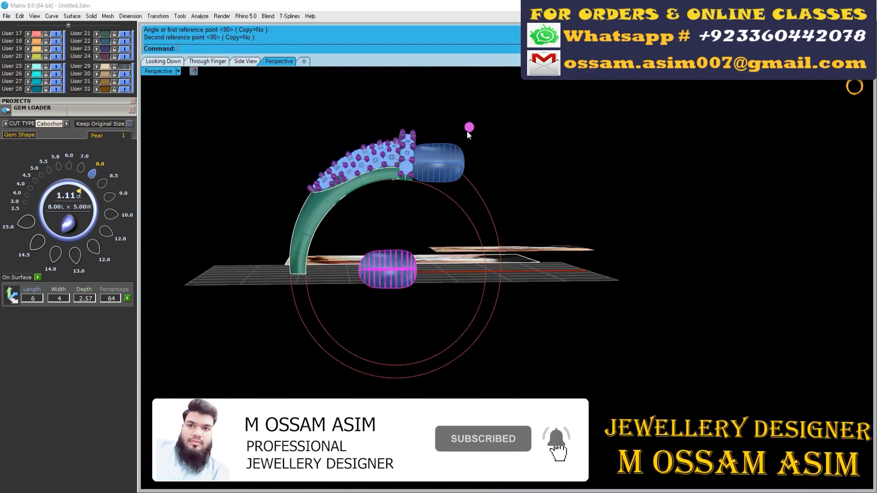
- Adjust the pear-shaped pearl's size and position at the band to match the pearl in the reference photo
{"action": "right_click_drag", "start_coordinate": [438, 169], "coordinate": [421, 237]}
{"action": "scroll", "coordinate": [398, 212], "scroll_direction": "up", "scroll_amount": 4}
{"action": "key", "text": "e"}
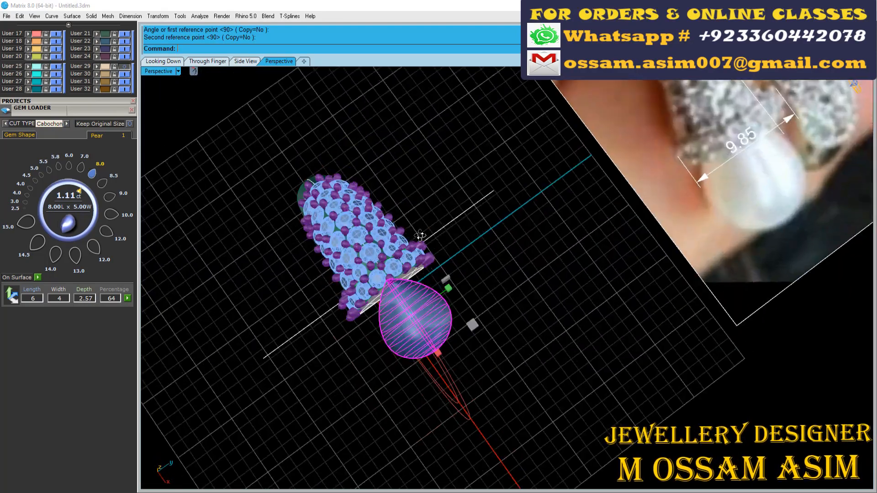
{"action": "scroll", "coordinate": [450, 355], "scroll_direction": "up", "scroll_amount": 6}
{"action": "left_click_drag", "start_coordinate": [427, 312], "coordinate": [441, 342]}
{"action": "right_click_drag", "start_coordinate": [441, 342], "coordinate": [354, 232]}
{"action": "scroll", "coordinate": [514, 137], "scroll_direction": "down", "scroll_amount": 5}
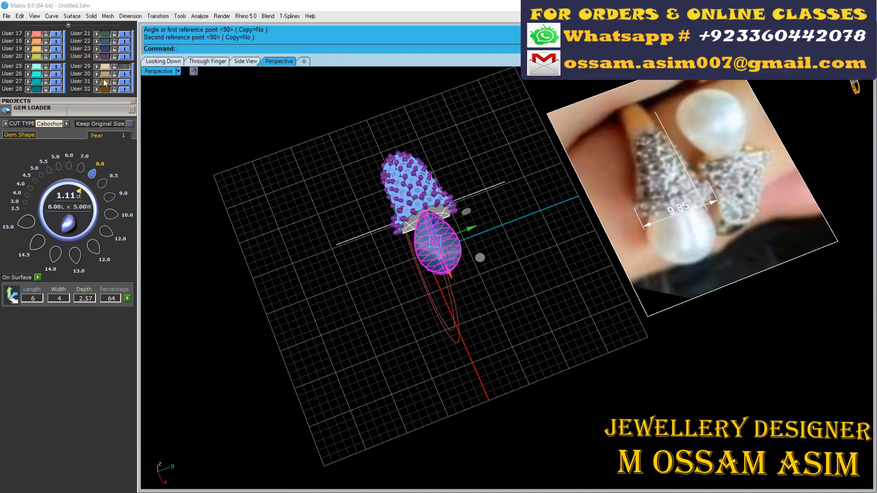
- Rotate the gem-set half and its pearl about 14.5° clockwise around the narrow end of the shank in the top view
{"action": "left_click_drag", "start_coordinate": [95, 113], "coordinate": [80, 396]}
{"action": "scroll", "coordinate": [347, 237], "scroll_direction": "down", "scroll_amount": 4}
{"action": "right_click_drag", "start_coordinate": [347, 237], "coordinate": [351, 282]}
{"action": "scroll", "coordinate": [350, 191], "scroll_direction": "up", "scroll_amount": 3}
{"action": "key", "text": "ctrl+a"}
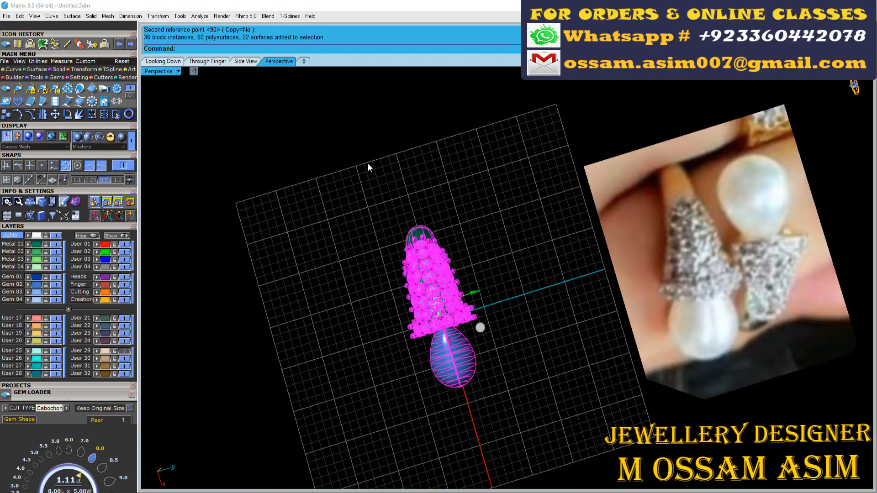
{"action": "left_click", "coordinate": [161, 62]}
{"action": "scroll", "coordinate": [304, 200], "scroll_direction": "up", "scroll_amount": 4}
{"action": "right_click_drag", "start_coordinate": [303, 200], "coordinate": [235, 233]}
{"action": "scroll", "coordinate": [235, 233], "scroll_direction": "up", "scroll_amount": 4}
{"action": "right_click", "coordinate": [232, 233]}
{"action": "left_click", "coordinate": [227, 233]}
{"action": "scroll", "coordinate": [244, 205], "scroll_direction": "down", "scroll_amount": 13}
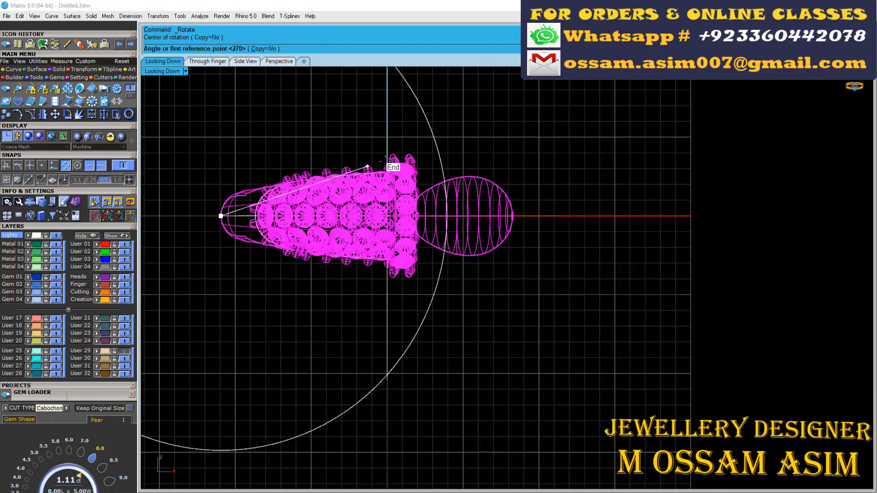
{"action": "left_click", "coordinate": [479, 208]}
{"action": "left_click", "coordinate": [471, 275]}
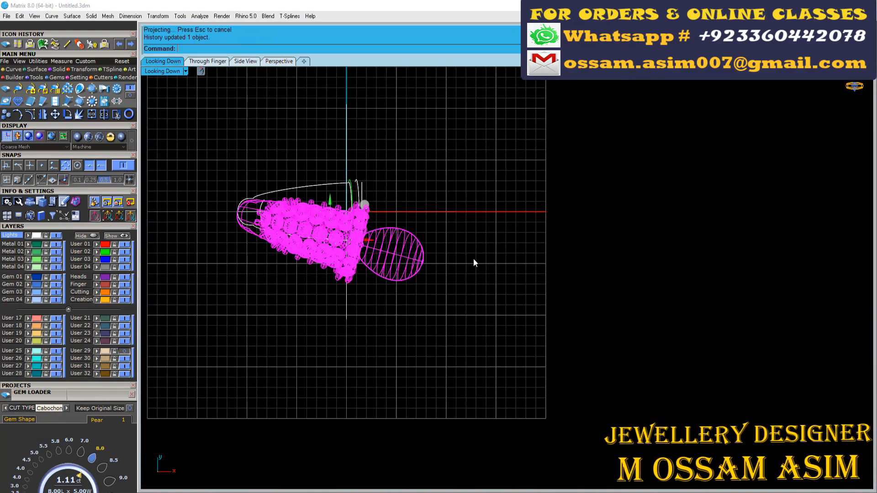
- Move the rotated gem-set half and pearl slightly down so the band sits mostly below the X axis
{"action": "scroll", "coordinate": [386, 231], "scroll_direction": "up", "scroll_amount": 5}
{"action": "left_click_drag", "start_coordinate": [385, 232], "coordinate": [386, 230]}
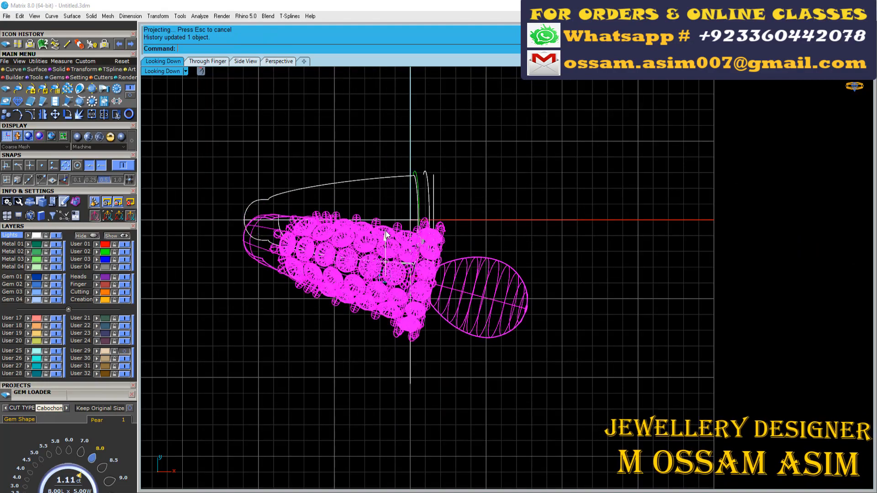
{"action": "scroll", "coordinate": [415, 218], "scroll_direction": "up", "scroll_amount": 15}
{"action": "scroll", "coordinate": [365, 199], "scroll_direction": "down", "scroll_amount": 20}
- Rotate a copy of the gem-set half and pearl 180° around the origin to form the opposite half
{"action": "key", "text": "ctrl+r"}
{"action": "type", "text": "0"}
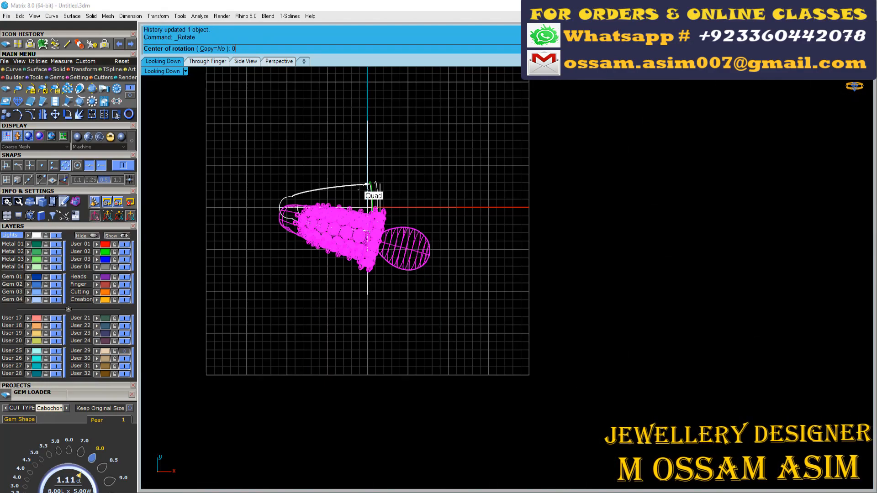
{"action": "left_click", "coordinate": [361, 98]}
{"action": "left_click", "coordinate": [361, 348]}
{"action": "right_click", "coordinate": [361, 346]}
{"action": "scroll", "coordinate": [359, 202], "scroll_direction": "up", "scroll_amount": 20}
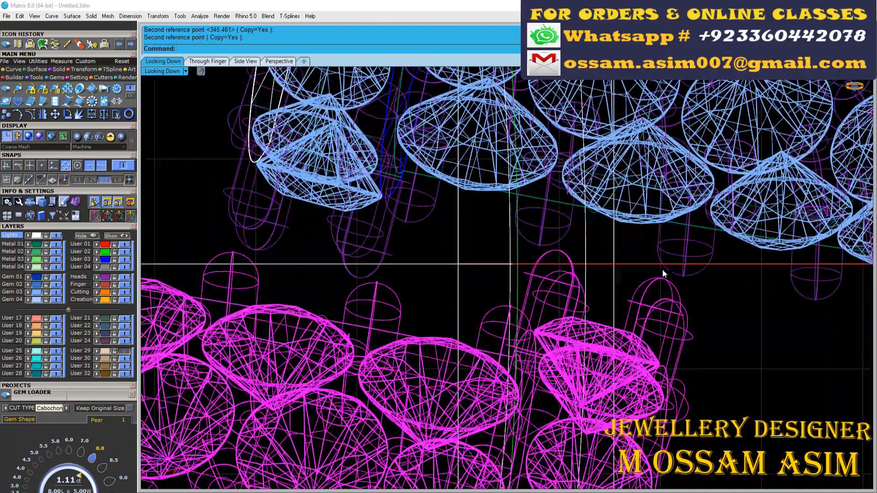
{"action": "scroll", "coordinate": [663, 267], "scroll_direction": "down", "scroll_amount": 10}
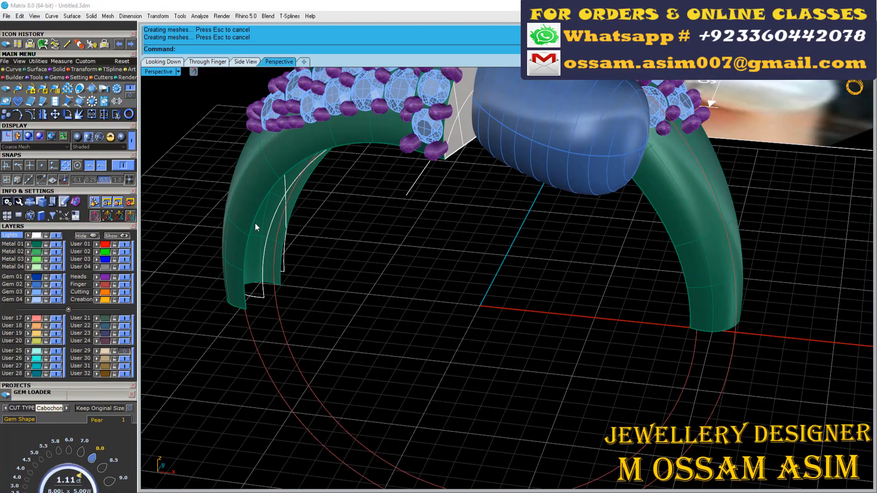
- Extend the inner edge of the shank surface with an extension factor of 1
{"action": "left_click", "coordinate": [10, 69]}
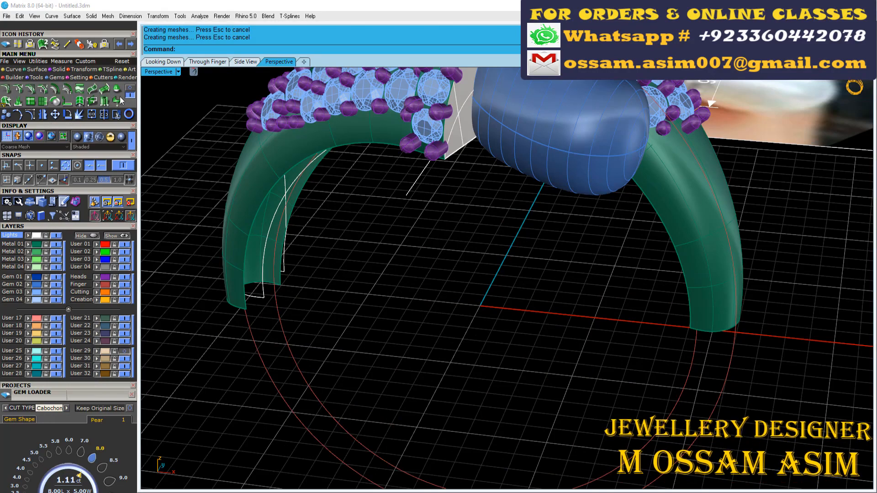
{"action": "left_click", "coordinate": [43, 103]}
{"action": "scroll", "coordinate": [353, 132], "scroll_direction": "up", "scroll_amount": 4}
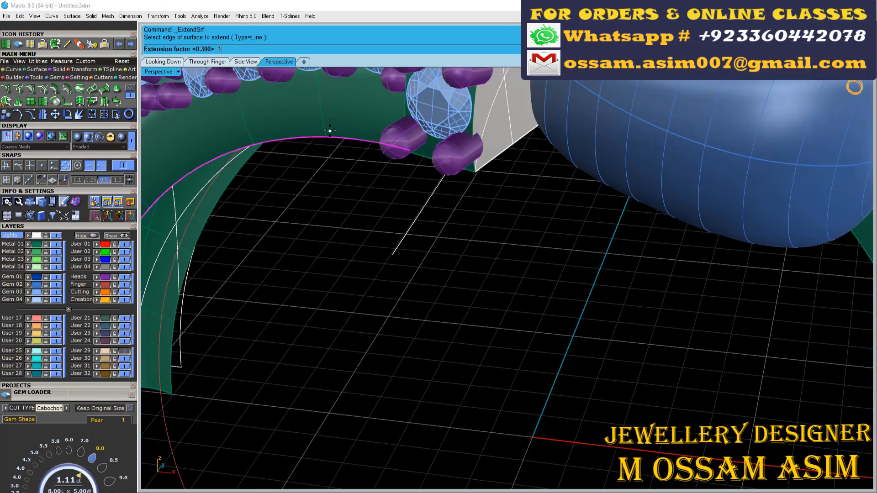
{"action": "key", "text": "Return"}
- Trim the extended shank surface along the inner finger-size circle in the through-finger view
{"action": "left_click", "coordinate": [208, 62]}
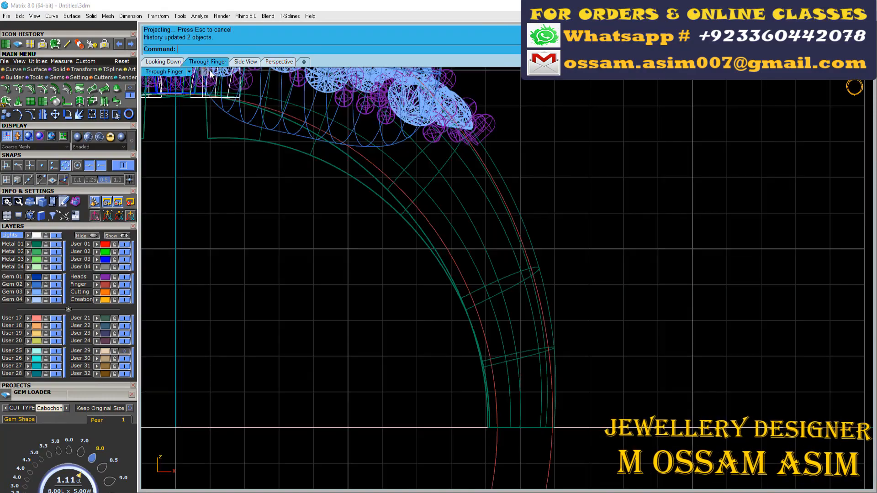
{"action": "scroll", "coordinate": [322, 121], "scroll_direction": "down", "scroll_amount": 3}
{"action": "scroll", "coordinate": [242, 163], "scroll_direction": "up", "scroll_amount": 6}
{"action": "left_click", "coordinate": [549, 234]}
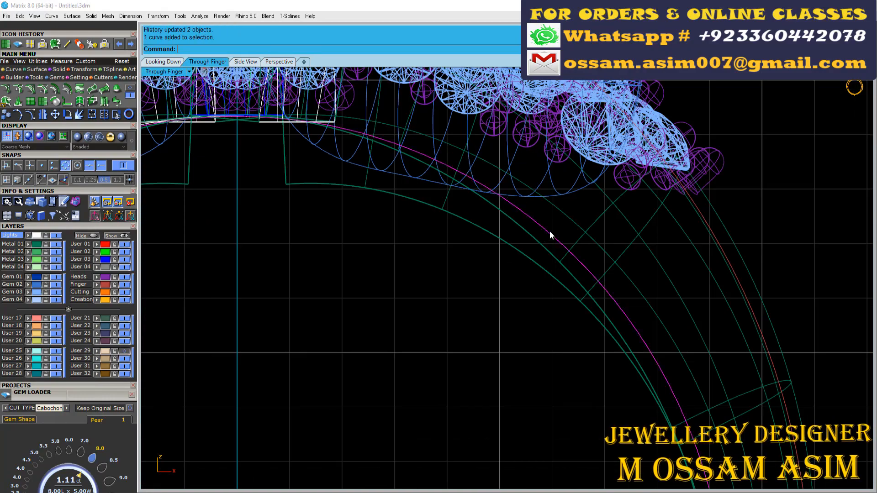
{"action": "scroll", "coordinate": [549, 234], "scroll_direction": "down", "scroll_amount": 8}
{"action": "left_click", "coordinate": [116, 114]}
{"action": "scroll", "coordinate": [463, 214], "scroll_direction": "up", "scroll_amount": 8}
{"action": "left_click", "coordinate": [462, 213]}
{"action": "left_click_drag", "start_coordinate": [298, 227], "coordinate": [268, 202]}
{"action": "scroll", "coordinate": [268, 202], "scroll_direction": "down", "scroll_amount": 7}
{"action": "scroll", "coordinate": [279, 210], "scroll_direction": "up", "scroll_amount": 12}
{"action": "scroll", "coordinate": [279, 209], "scroll_direction": "down", "scroll_amount": 10}
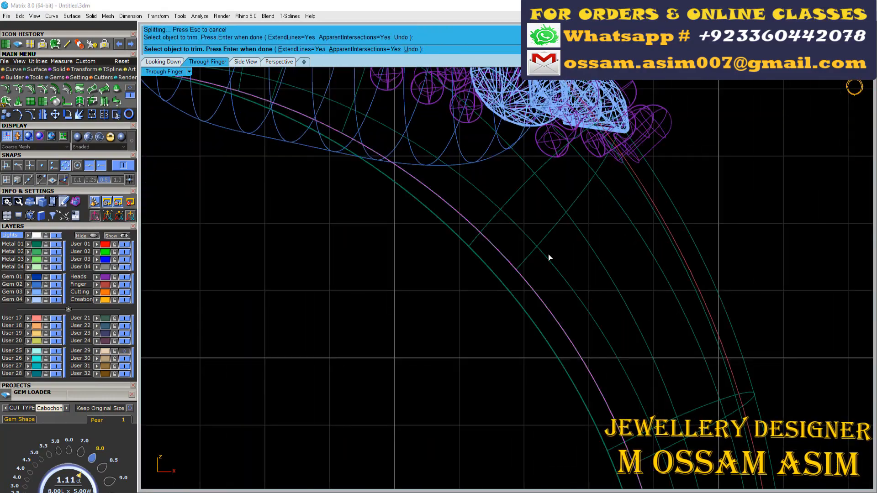
{"action": "scroll", "coordinate": [529, 271], "scroll_direction": "up", "scroll_amount": 10}
{"action": "left_click", "coordinate": [402, 288]}
{"action": "key", "text": "Return"}
- Examine both ring halves and their pearls from the front and from above in shaded display
{"action": "double_click", "coordinate": [163, 70]}
{"action": "double_click", "coordinate": [526, 71]}
{"action": "right_click_drag", "start_coordinate": [554, 244], "coordinate": [440, 243]}
{"action": "scroll", "coordinate": [440, 242], "scroll_direction": "down", "scroll_amount": 5}
{"action": "scroll", "coordinate": [440, 242], "scroll_direction": "up", "scroll_amount": 5}
{"action": "left_click", "coordinate": [365, 378]}
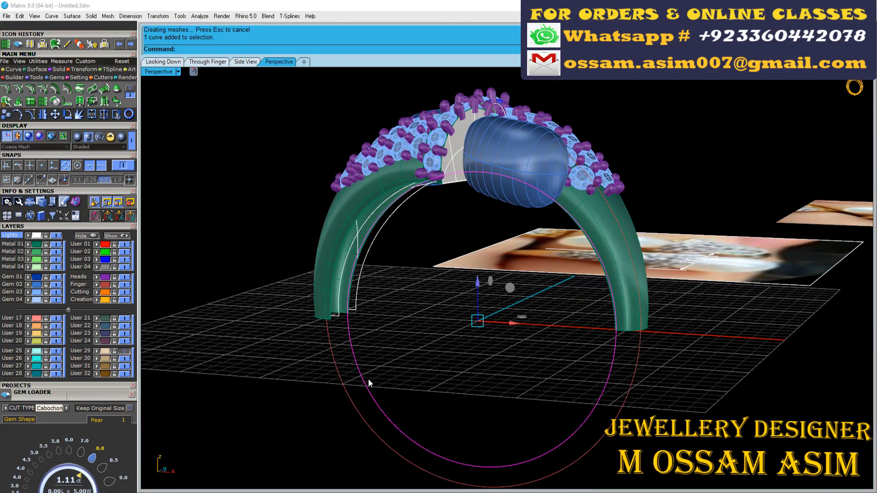
{"action": "key", "text": "Escape"}
{"action": "scroll", "coordinate": [413, 333], "scroll_direction": "down", "scroll_amount": 6}
{"action": "scroll", "coordinate": [412, 333], "scroll_direction": "up", "scroll_amount": 7}
{"action": "mouse_move", "coordinate": [413, 333]}
{"action": "right_mouse_down"}
{"action": "mouse_move", "coordinate": [430, 253]}
{"action": "mouse_move", "coordinate": [290, 215]}
{"action": "mouse_move", "coordinate": [366, 338]}
{"action": "right_mouse_up"}
{"action": "scroll", "coordinate": [366, 338], "scroll_direction": "down", "scroll_amount": 8}
{"action": "left_click_drag", "start_coordinate": [569, 248], "coordinate": [284, 455]}
{"action": "scroll", "coordinate": [434, 358], "scroll_direction": "up", "scroll_amount": 9}
{"action": "left_click", "coordinate": [78, 137]}
{"action": "left_click_drag", "start_coordinate": [669, 170], "coordinate": [201, 457], "text": "ctrl"}
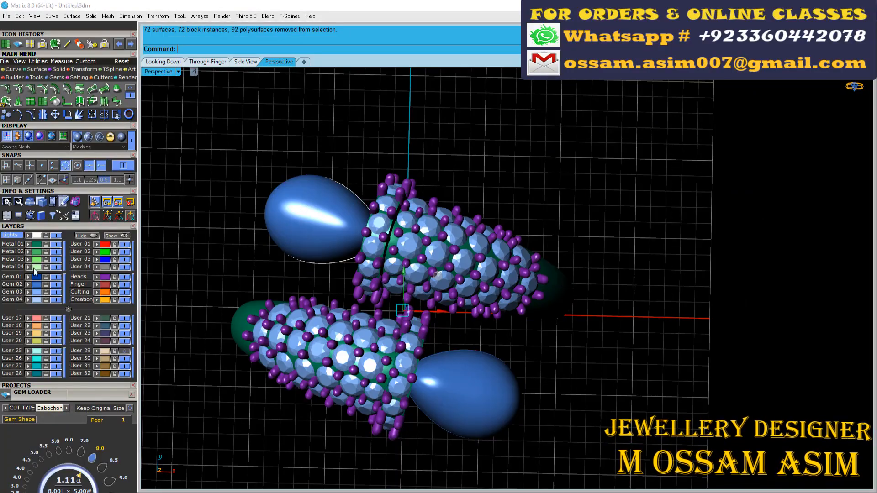
{"action": "left_click", "coordinate": [88, 138]}
- Group the white construction curves and place them on the User 31 layer, with that layer switched off
{"action": "scroll", "coordinate": [300, 245], "scroll_direction": "down", "scroll_amount": 7}
{"action": "right_click_drag", "start_coordinate": [354, 383], "coordinate": [321, 292]}
{"action": "scroll", "coordinate": [322, 293], "scroll_direction": "up", "scroll_amount": 7}
{"action": "left_click_drag", "start_coordinate": [351, 425], "coordinate": [275, 326], "text": "ctrl"}
{"action": "key", "text": "ctrl+g"}
{"action": "scroll", "coordinate": [233, 322], "scroll_direction": "down", "scroll_amount": 7}
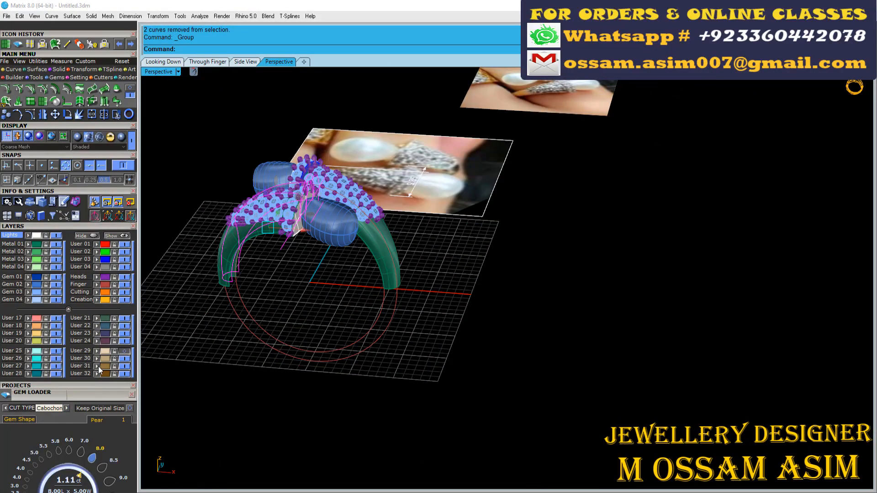
{"action": "scroll", "coordinate": [305, 207], "scroll_direction": "up", "scroll_amount": 5}
{"action": "right_click_drag", "start_coordinate": [315, 229], "coordinate": [301, 328]}
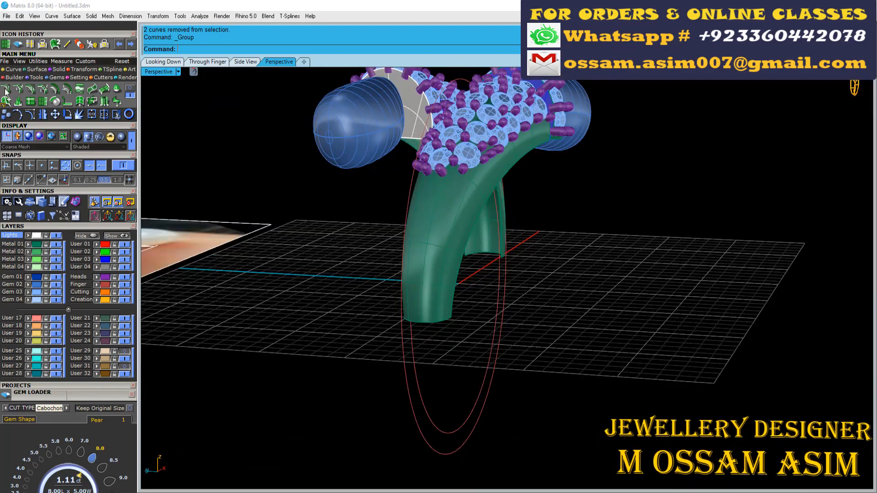
- Duplicate the edges at the open lower ends of both shanks as curves
{"action": "left_click", "coordinate": [12, 69]}
{"action": "left_click", "coordinate": [130, 97]}
{"action": "left_click", "coordinate": [104, 101]}
{"action": "left_click_drag", "start_coordinate": [350, 204], "coordinate": [599, 356]}
{"action": "key", "text": "Return"}
{"action": "right_click_drag", "start_coordinate": [498, 293], "coordinate": [329, 383]}
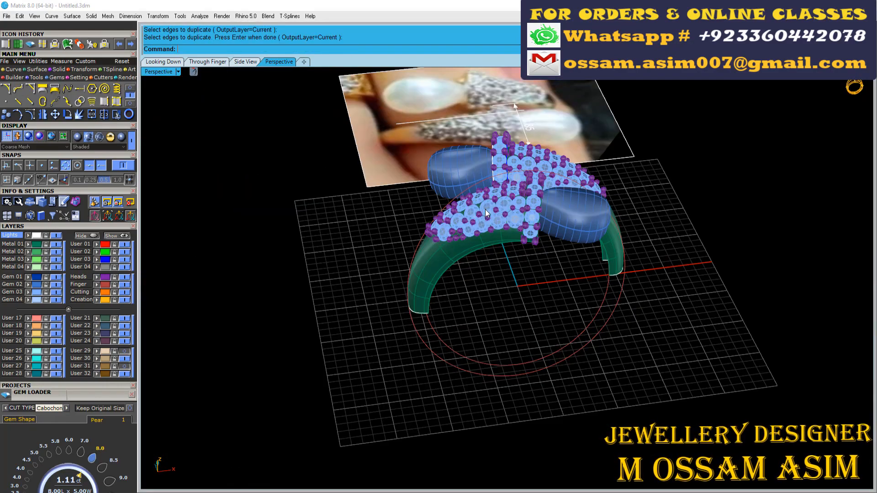
- Hide both gem-set halves with their pearls, keeping the duplicated shank end curves in view
{"action": "left_click", "coordinate": [485, 209]}
{"action": "left_click", "coordinate": [507, 151], "text": "shift"}
{"action": "scroll", "coordinate": [506, 278], "scroll_direction": "down", "scroll_amount": 4}
{"action": "key", "text": "Escape"}
{"action": "right_click_drag", "start_coordinate": [411, 320], "coordinate": [525, 237]}
{"action": "left_click", "coordinate": [77, 137]}
{"action": "left_click_drag", "start_coordinate": [558, 156], "coordinate": [418, 269]}
{"action": "key", "text": "ctrl+h"}
{"action": "right_click_drag", "start_coordinate": [418, 270], "coordinate": [356, 347]}
{"action": "left_click", "coordinate": [89, 137]}
{"action": "mouse_move", "coordinate": [441, 191]}
{"action": "right_mouse_down"}
{"action": "mouse_move", "coordinate": [412, 217]}
{"action": "mouse_move", "coordinate": [365, 233]}
{"action": "right_mouse_up"}
{"action": "scroll", "coordinate": [402, 219], "scroll_direction": "up", "scroll_amount": 6}
- Draw a straight line between the midpoints of the two shank end curves in the top view
{"action": "left_click", "coordinate": [168, 62]}
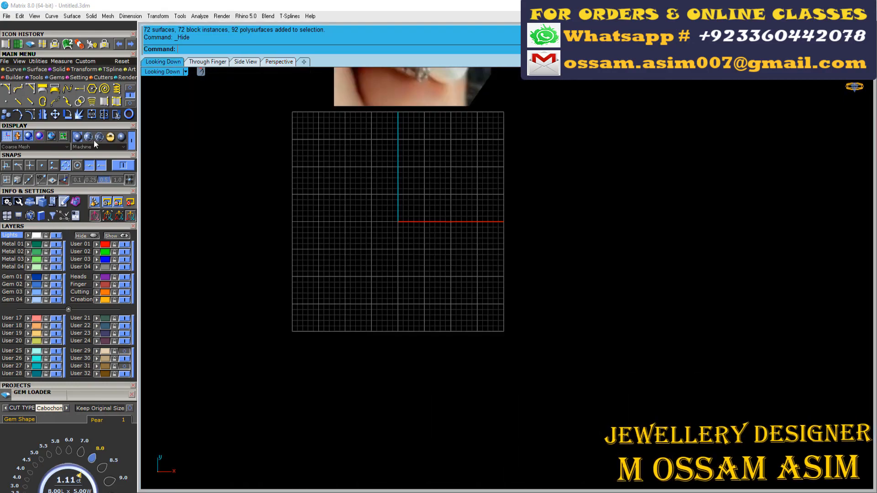
{"action": "left_click", "coordinate": [93, 139]}
{"action": "scroll", "coordinate": [322, 203], "scroll_direction": "up", "scroll_amount": 6}
{"action": "mouse_move", "coordinate": [322, 202]}
{"action": "right_mouse_down"}
{"action": "mouse_move", "coordinate": [338, 249]}
{"action": "mouse_move", "coordinate": [306, 262]}
{"action": "right_mouse_up"}
{"action": "left_click", "coordinate": [17, 88]}
{"action": "scroll", "coordinate": [336, 311], "scroll_direction": "up", "scroll_amount": 3}
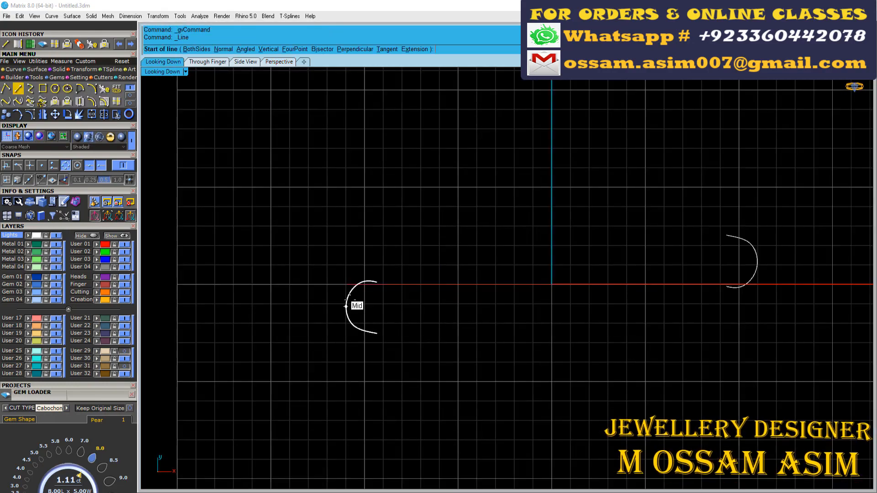
{"action": "left_click", "coordinate": [341, 309]}
{"action": "left_click", "coordinate": [758, 261]}
{"action": "scroll", "coordinate": [429, 300], "scroll_direction": "up", "scroll_amount": 3}
- Rebuild the line connecting the two shank end curves
{"action": "left_click", "coordinate": [394, 298]}
{"action": "scroll", "coordinate": [394, 297], "scroll_direction": "down", "scroll_amount": 3}
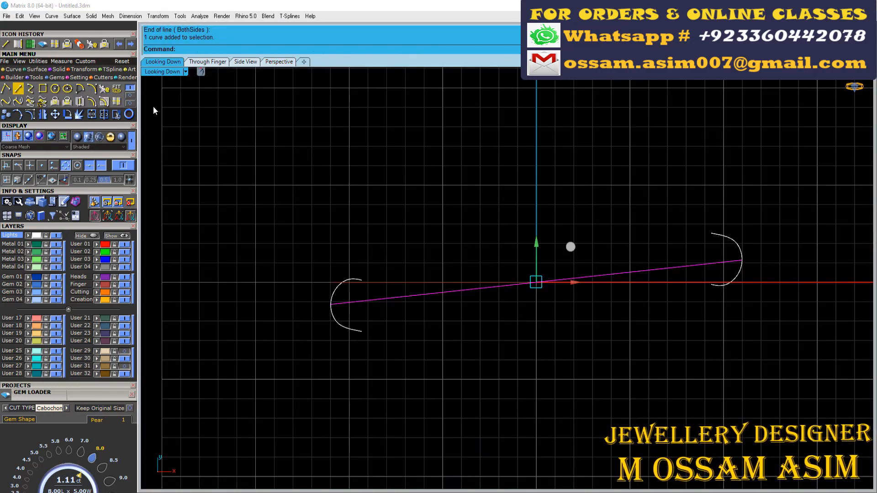
{"action": "left_click", "coordinate": [104, 87]}
{"action": "key", "text": "Return"}
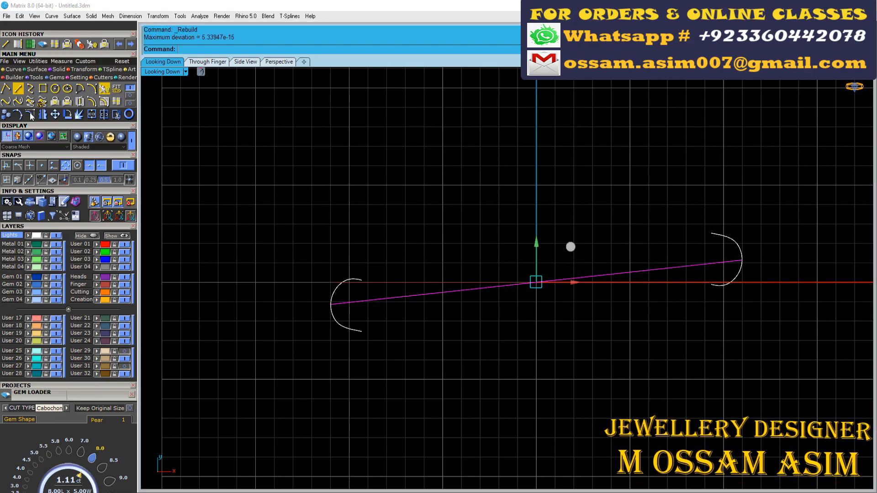
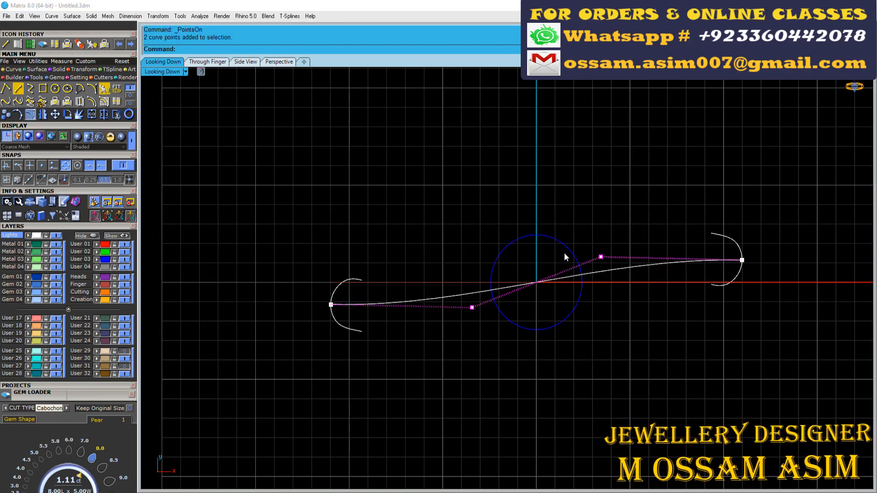
- Switch off the control points of the S-shaped curve connecting the two shank end curves
{"action": "scroll", "coordinate": [456, 281], "scroll_direction": "down", "scroll_amount": 2}
{"action": "left_click", "coordinate": [285, 62]}
{"action": "scroll", "coordinate": [441, 244], "scroll_direction": "up", "scroll_amount": 9}
{"action": "key", "text": "Escape"}
{"action": "key", "text": "Escape"}
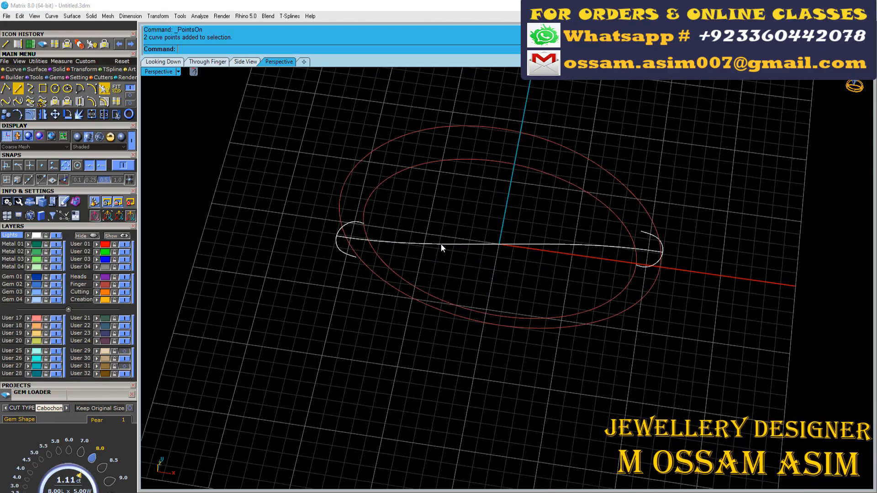
- Create a circular rail curve between the two finger circles, trimmed to its lower half
{"action": "right_click_drag", "start_coordinate": [339, 261], "coordinate": [516, 274]}
{"action": "left_click", "coordinate": [246, 61]}
{"action": "left_click_drag", "start_coordinate": [334, 290], "coordinate": [519, 371]}
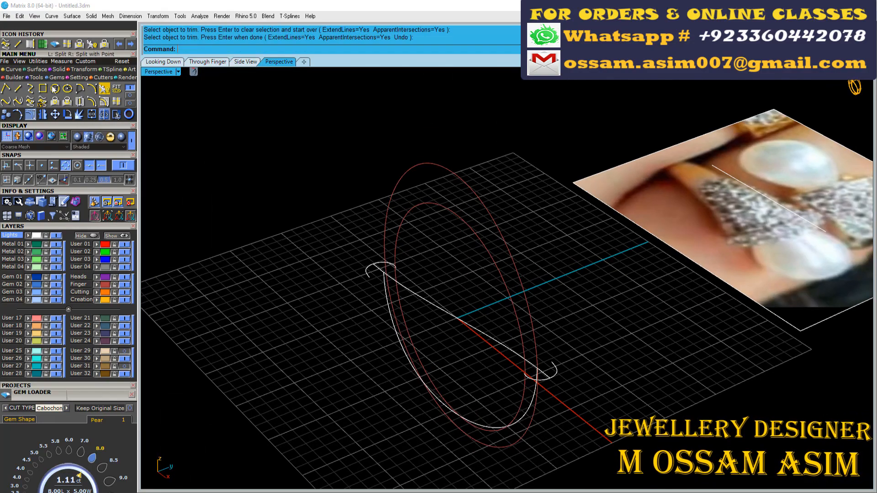
- Try a one-rail sweep along the lower half-circle rail using both shank end curves as cross sections
{"action": "left_click", "coordinate": [6, 89]}
{"action": "scroll", "coordinate": [378, 281], "scroll_direction": "up", "scroll_amount": 3}
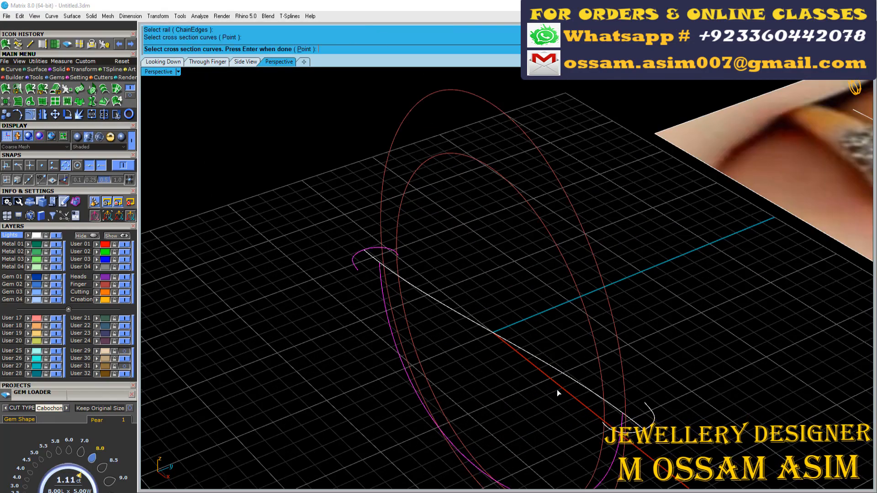
{"action": "left_click", "coordinate": [644, 409]}
{"action": "right_click", "coordinate": [642, 411]}
{"action": "right_click_drag", "start_coordinate": [642, 411], "coordinate": [392, 345]}
{"action": "scroll", "coordinate": [475, 342], "scroll_direction": "up", "scroll_amount": 4}
{"action": "scroll", "coordinate": [476, 342], "scroll_direction": "down", "scroll_amount": 4}
{"action": "right_click_drag", "start_coordinate": [475, 343], "coordinate": [351, 254]}
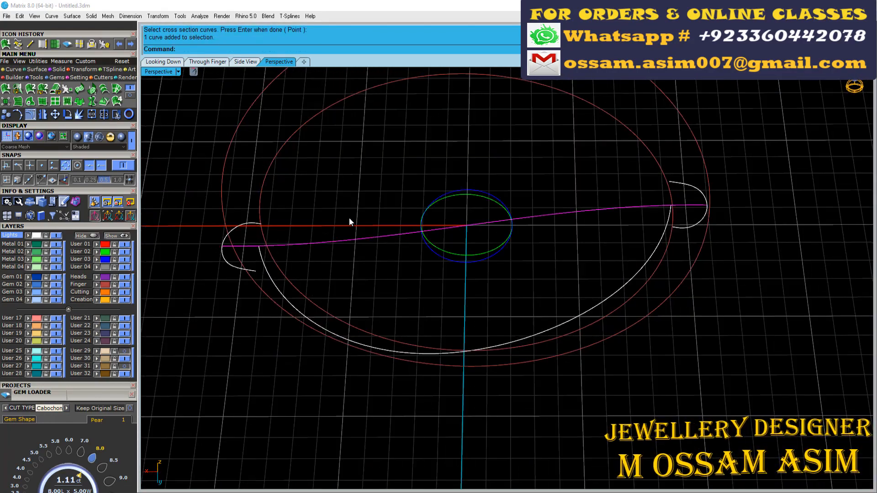
{"action": "right_click_drag", "start_coordinate": [349, 218], "coordinate": [372, 240]}
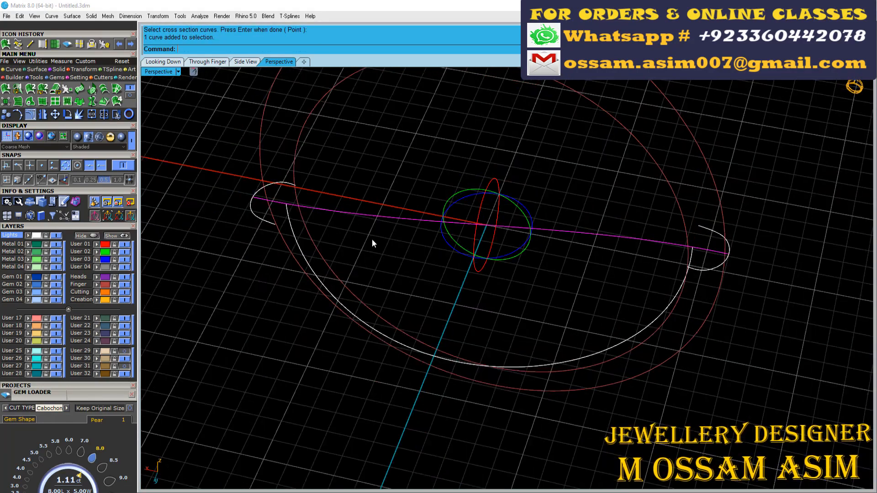
- Examine the control points of the lower half-circle rail
{"action": "scroll", "coordinate": [372, 239], "scroll_direction": "up", "scroll_amount": 4}
{"action": "left_click", "coordinate": [14, 70]}
{"action": "left_click", "coordinate": [268, 239]}
{"action": "scroll", "coordinate": [246, 248], "scroll_direction": "down", "scroll_amount": 4}
{"action": "right_click_drag", "start_coordinate": [242, 251], "coordinate": [199, 187], "text": "shift"}
{"action": "key", "text": "F10"}
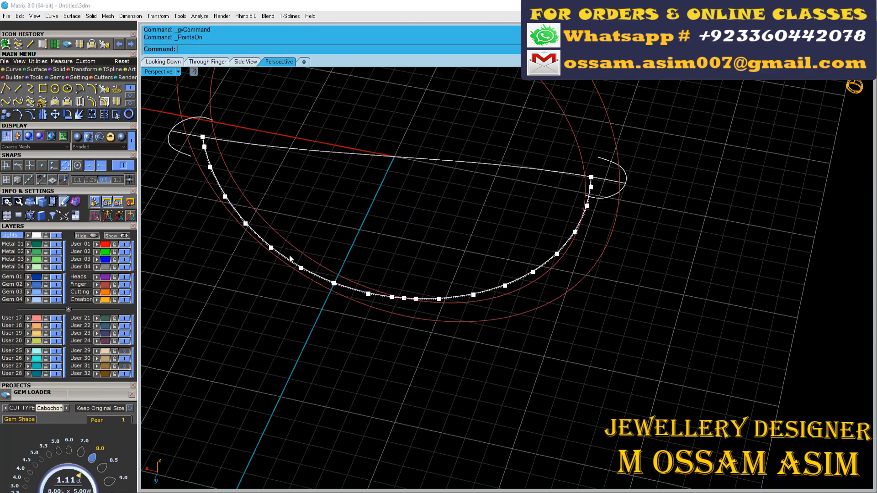
{"action": "left_click", "coordinate": [225, 194]}
- Offset the connecting curve to both sides through the two ends of one shank end curve
{"action": "left_click", "coordinate": [276, 147]}
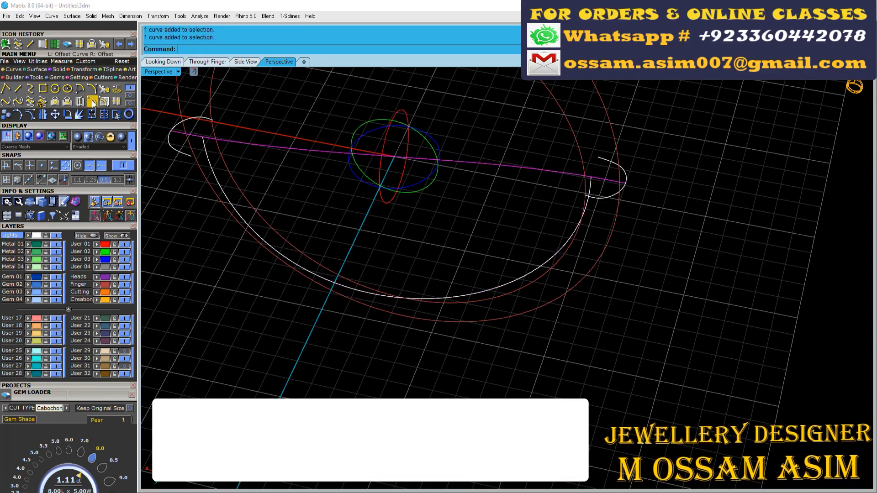
{"action": "left_click", "coordinate": [92, 101]}
{"action": "scroll", "coordinate": [211, 114], "scroll_direction": "up", "scroll_amount": 10}
{"action": "left_click", "coordinate": [291, 49]}
{"action": "left_click", "coordinate": [222, 145]}
{"action": "scroll", "coordinate": [349, 179], "scroll_direction": "down", "scroll_amount": 10}
{"action": "left_click", "coordinate": [92, 102]}
{"action": "scroll", "coordinate": [316, 206], "scroll_direction": "up", "scroll_amount": 8}
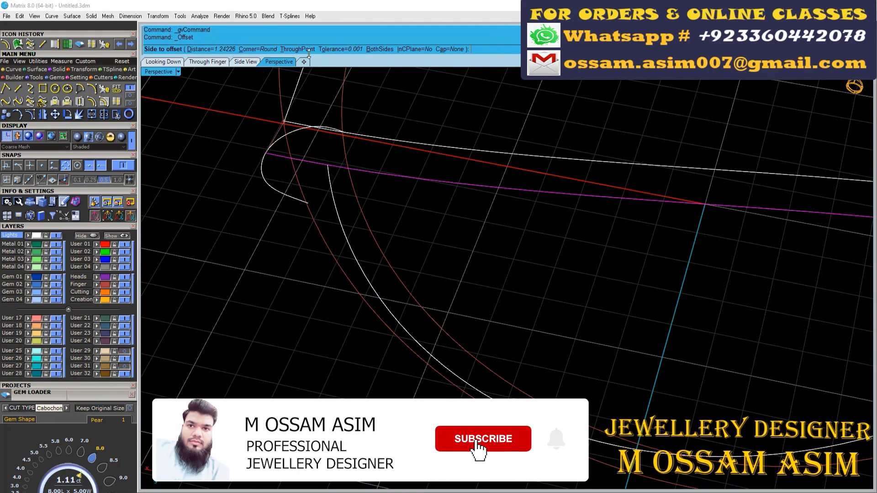
{"action": "left_click", "coordinate": [294, 49]}
{"action": "left_click", "coordinate": [310, 202]}
{"action": "right_click_drag", "start_coordinate": [309, 201], "coordinate": [246, 184]}
{"action": "scroll", "coordinate": [246, 184], "scroll_direction": "down", "scroll_amount": 10}
- Put both shank end curves on the green layer and trim the offset curves where they overhang the first end curve
{"action": "left_click", "coordinate": [481, 279]}
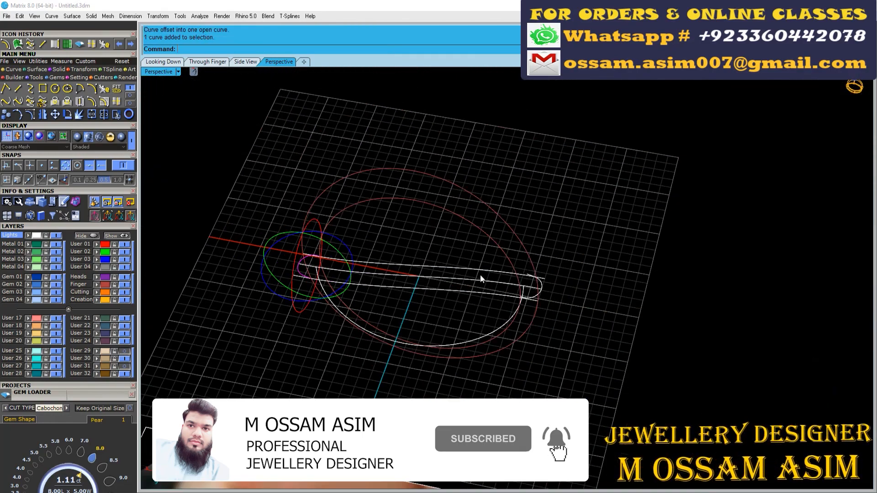
{"action": "scroll", "coordinate": [264, 284], "scroll_direction": "up", "scroll_amount": 6}
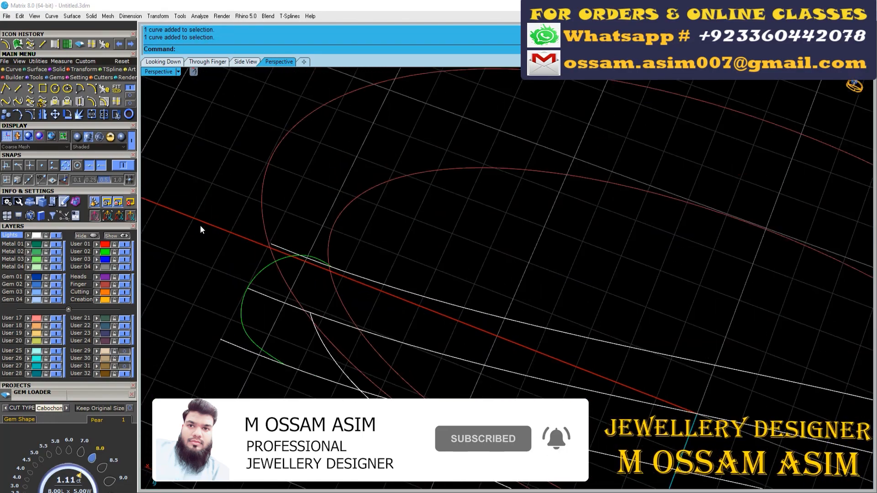
{"action": "left_click", "coordinate": [116, 115]}
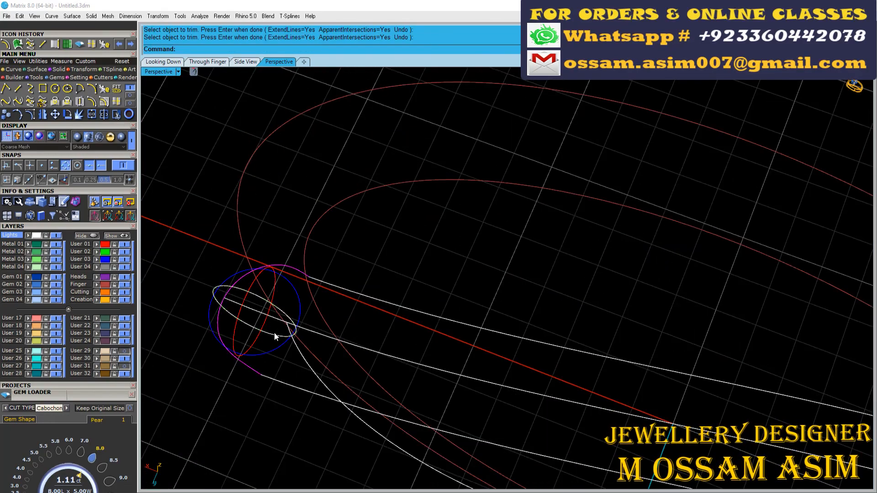
- Move the end control points of the first offset curve onto the matching endpoint of the opposite shank end curve
{"action": "scroll", "coordinate": [196, 265], "scroll_direction": "down", "scroll_amount": 6}
{"action": "scroll", "coordinate": [647, 365], "scroll_direction": "up", "scroll_amount": 6}
{"action": "scroll", "coordinate": [580, 305], "scroll_direction": "down", "scroll_amount": 2}
{"action": "right_click_drag", "start_coordinate": [647, 412], "coordinate": [582, 242]}
{"action": "scroll", "coordinate": [579, 286], "scroll_direction": "down", "scroll_amount": 2}
{"action": "scroll", "coordinate": [622, 236], "scroll_direction": "up", "scroll_amount": 5}
{"action": "left_click", "coordinate": [30, 115]}
{"action": "scroll", "coordinate": [615, 234], "scroll_direction": "up", "scroll_amount": 5}
{"action": "left_click_drag", "start_coordinate": [632, 215], "coordinate": [775, 268]}
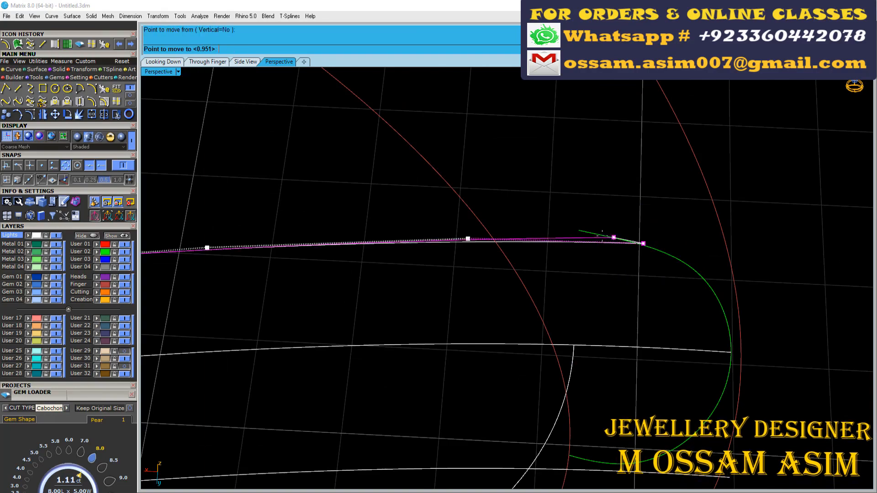
{"action": "left_click", "coordinate": [579, 231]}
{"action": "scroll", "coordinate": [563, 323], "scroll_direction": "down", "scroll_amount": 3}
{"action": "scroll", "coordinate": [583, 269], "scroll_direction": "up", "scroll_amount": 7}
{"action": "scroll", "coordinate": [524, 240], "scroll_direction": "down", "scroll_amount": 7}
{"action": "scroll", "coordinate": [525, 272], "scroll_direction": "down", "scroll_amount": 5}
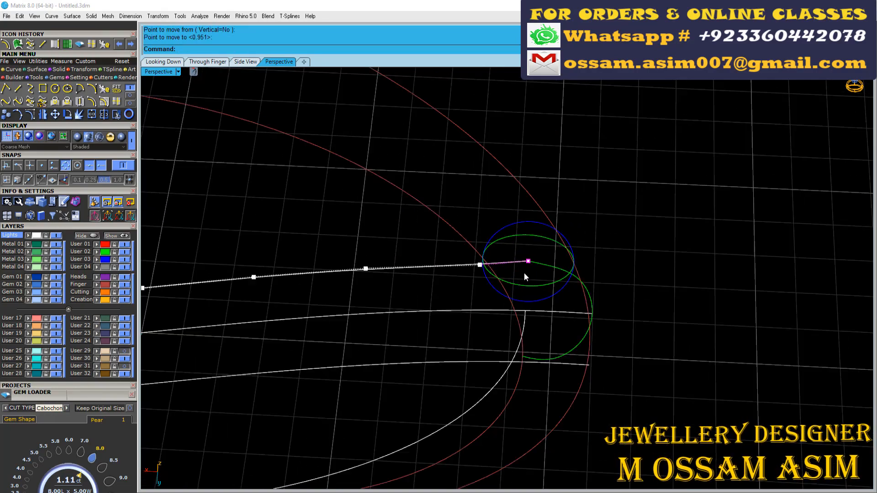
- Hide the lower half-circle rail by placing it on the User 30 layer and switching that layer off
{"action": "scroll", "coordinate": [524, 294], "scroll_direction": "up", "scroll_amount": 2}
{"action": "left_click", "coordinate": [520, 337]}
{"action": "scroll", "coordinate": [520, 338], "scroll_direction": "down", "scroll_amount": 7}
{"action": "right_click_drag", "start_coordinate": [519, 338], "coordinate": [505, 317]}
{"action": "scroll", "coordinate": [505, 316], "scroll_direction": "up", "scroll_amount": 7}
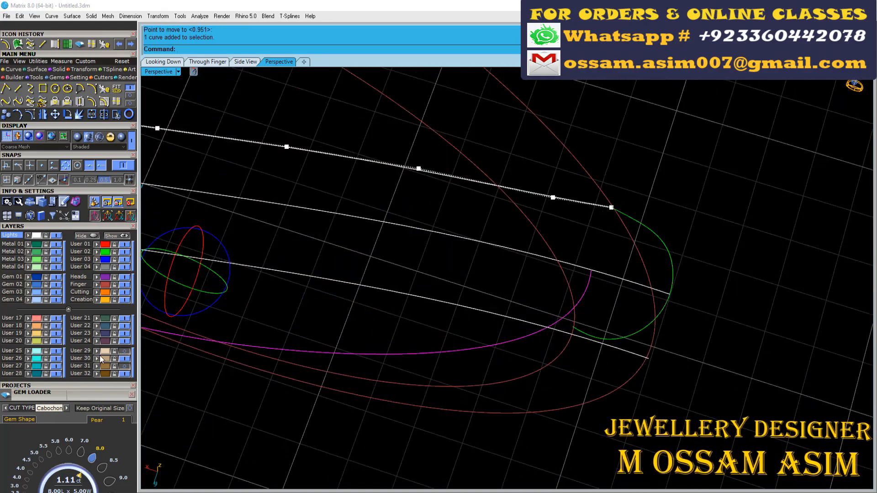
{"action": "left_click", "coordinate": [124, 358]}
- Delete the surplus end control point of the second offset curve and move its end onto the shank end curve's endpoint
{"action": "scroll", "coordinate": [624, 302], "scroll_direction": "down", "scroll_amount": 2}
{"action": "scroll", "coordinate": [590, 298], "scroll_direction": "up", "scroll_amount": 7}
{"action": "left_click", "coordinate": [591, 301]}
{"action": "left_click", "coordinate": [31, 115]}
{"action": "left_click_drag", "start_coordinate": [682, 305], "coordinate": [771, 388]}
{"action": "key", "text": "Delete"}
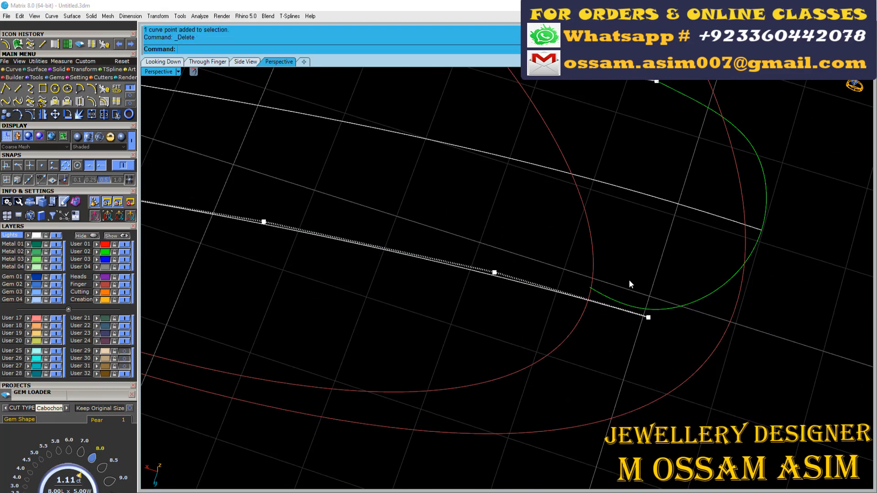
{"action": "left_click", "coordinate": [597, 289]}
{"action": "scroll", "coordinate": [537, 297], "scroll_direction": "down", "scroll_amount": 7}
{"action": "key", "text": "Escape"}
{"action": "right_click_drag", "start_coordinate": [513, 292], "coordinate": [525, 270]}
- Rebuild the two offset curves at degree 3, deleting the input curves
{"action": "left_click", "coordinate": [419, 241]}
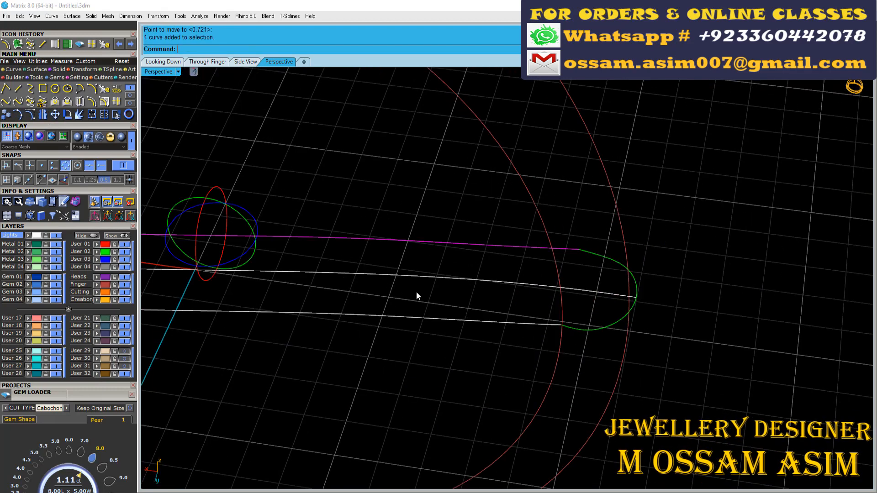
{"action": "left_click", "coordinate": [106, 89]}
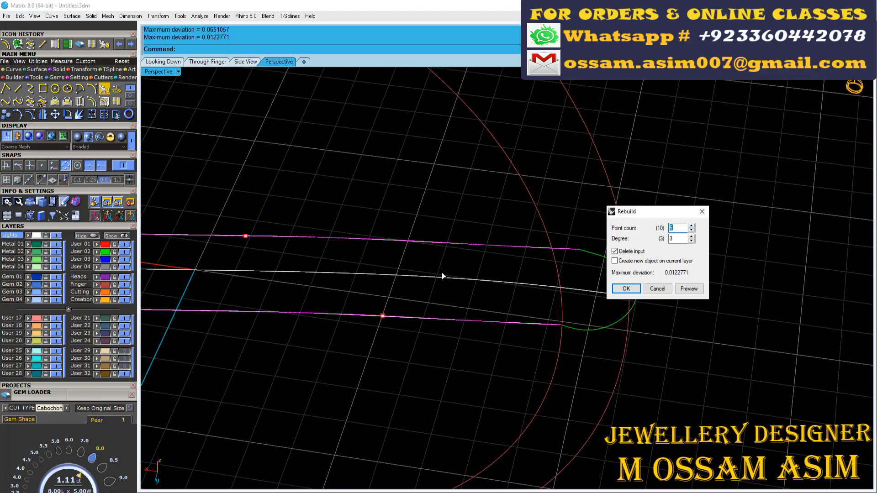
{"action": "key", "text": "Return"}
{"action": "scroll", "coordinate": [266, 284], "scroll_direction": "down", "scroll_amount": 5}
{"action": "key", "text": "Escape"}
{"action": "scroll", "coordinate": [292, 200], "scroll_direction": "up", "scroll_amount": 2}
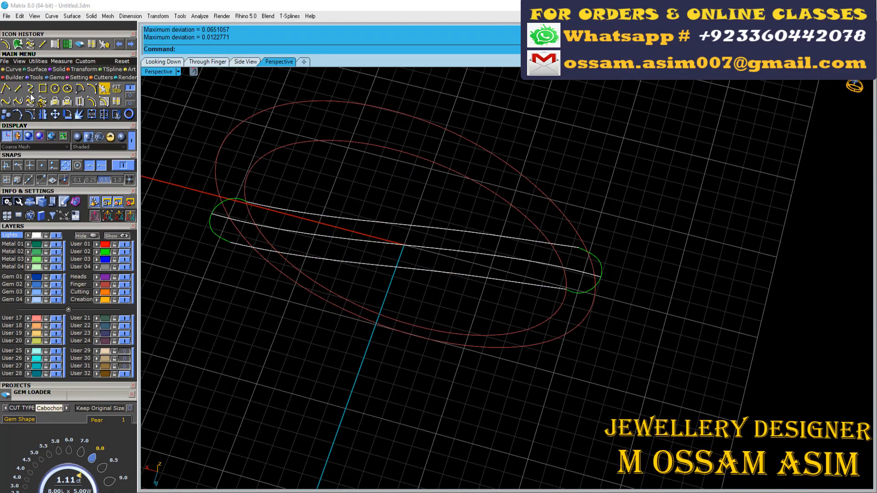
- Extrude the inner finger circle symmetrically into a wide band surface and assign it to the User 03 layer
{"action": "right_click_drag", "start_coordinate": [278, 297], "coordinate": [276, 260]}
{"action": "scroll", "coordinate": [275, 259], "scroll_direction": "up", "scroll_amount": 4}
{"action": "left_click_drag", "start_coordinate": [276, 165], "coordinate": [221, 119]}
{"action": "left_click", "coordinate": [58, 69]}
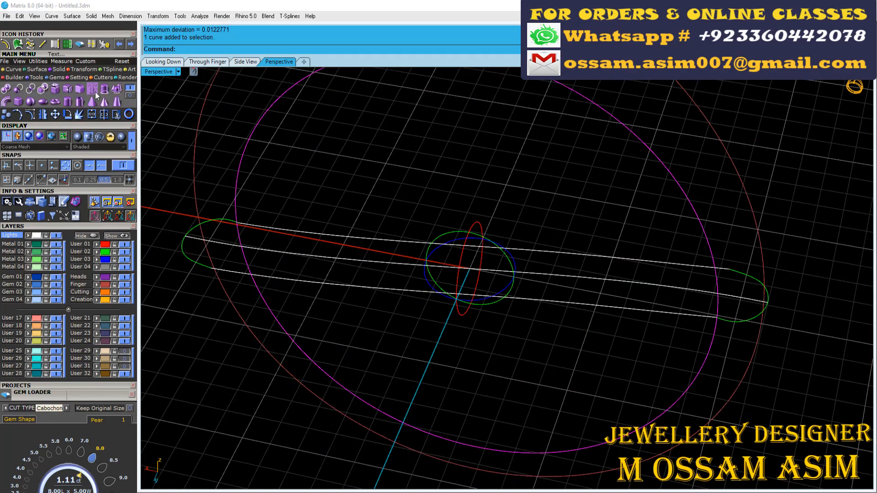
{"action": "left_click", "coordinate": [104, 89]}
{"action": "left_click", "coordinate": [302, 50]}
{"action": "scroll", "coordinate": [283, 91], "scroll_direction": "down", "scroll_amount": 7}
{"action": "right_click_drag", "start_coordinate": [283, 100], "coordinate": [279, 182]}
{"action": "left_click", "coordinate": [263, 51]}
{"action": "left_click", "coordinate": [356, 113]}
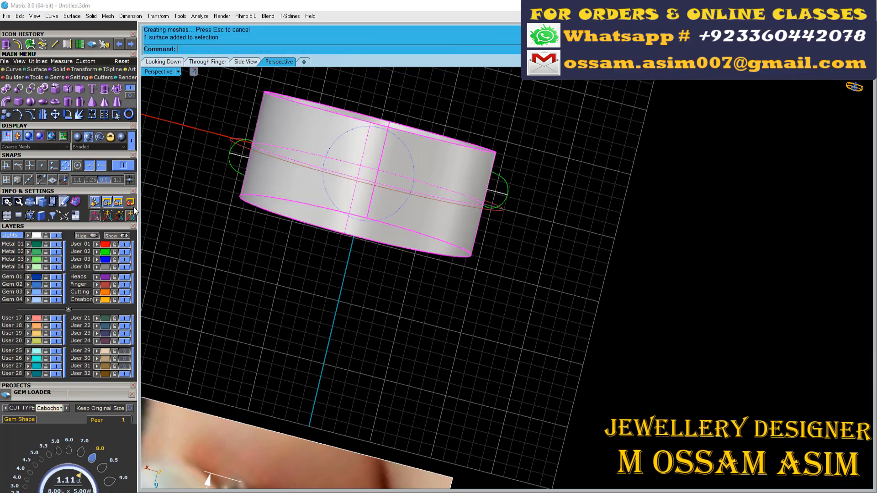
{"action": "left_click", "coordinate": [97, 260]}
- Project the two offset curves onto the extruded band from the top view
{"action": "right_click_drag", "start_coordinate": [214, 213], "coordinate": [258, 149]}
{"action": "scroll", "coordinate": [318, 162], "scroll_direction": "up", "scroll_amount": 7}
{"action": "left_click", "coordinate": [364, 177]}
{"action": "left_click", "coordinate": [370, 288], "text": "shift"}
{"action": "scroll", "coordinate": [372, 282], "scroll_direction": "down", "scroll_amount": 5}
{"action": "left_click", "coordinate": [163, 62]}
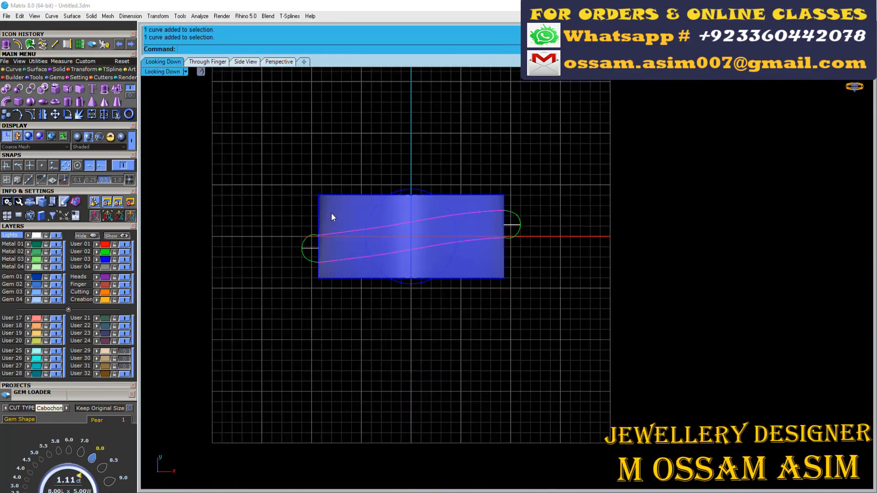
{"action": "scroll", "coordinate": [331, 211], "scroll_direction": "up", "scroll_amount": 4}
{"action": "left_click", "coordinate": [13, 70]}
{"action": "left_click", "coordinate": [55, 102]}
- Draw a horizontal line extending to both sides of the origin in the side view
{"action": "left_click", "coordinate": [208, 63]}
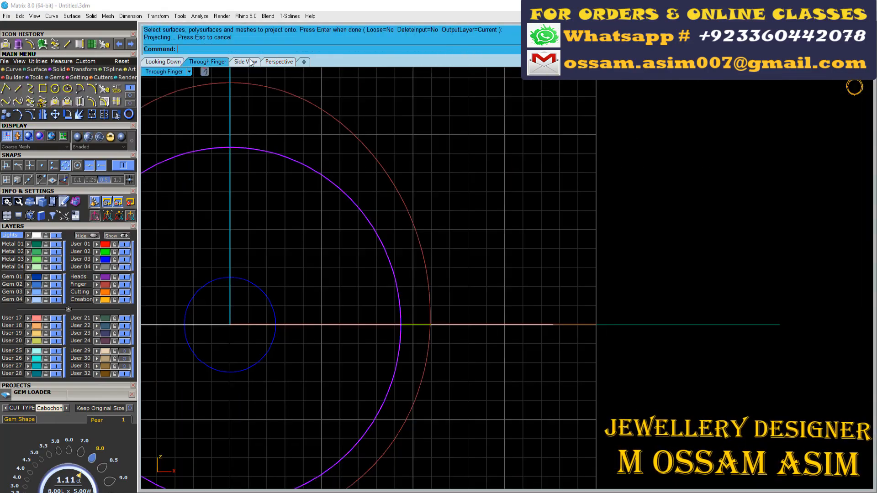
{"action": "left_click", "coordinate": [245, 63]}
{"action": "right_click", "coordinate": [18, 89]}
{"action": "scroll", "coordinate": [263, 178], "scroll_direction": "down", "scroll_amount": 6}
{"action": "type", "text": "0"}
{"action": "key", "text": "Return"}
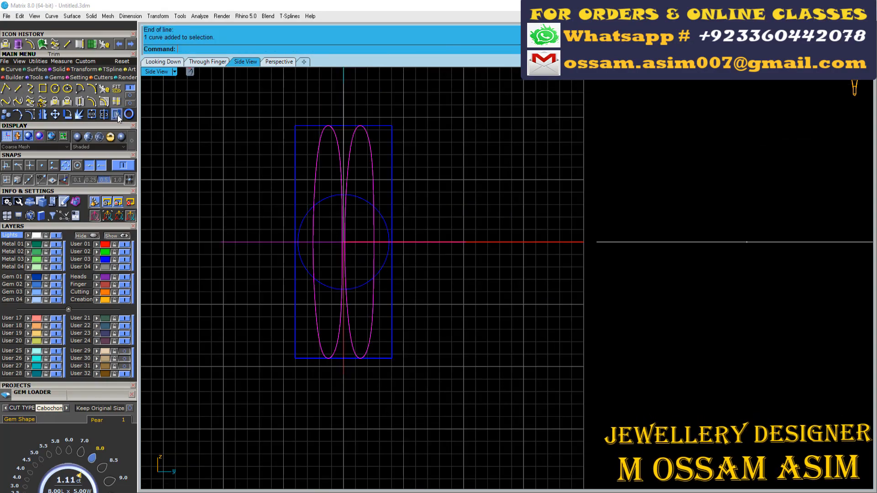
- Trim away the upper halves of the two projected curves at the horizontal line
{"action": "left_click", "coordinate": [117, 114]}
{"action": "scroll", "coordinate": [318, 133], "scroll_direction": "up", "scroll_amount": 3}
{"action": "left_click", "coordinate": [413, 192]}
{"action": "left_click", "coordinate": [311, 162]}
- Hide the extruded band and the three flat connecting curves, leaving the projected lower curves and shank end curves in view
{"action": "left_click", "coordinate": [275, 63]}
{"action": "left_click", "coordinate": [345, 111]}
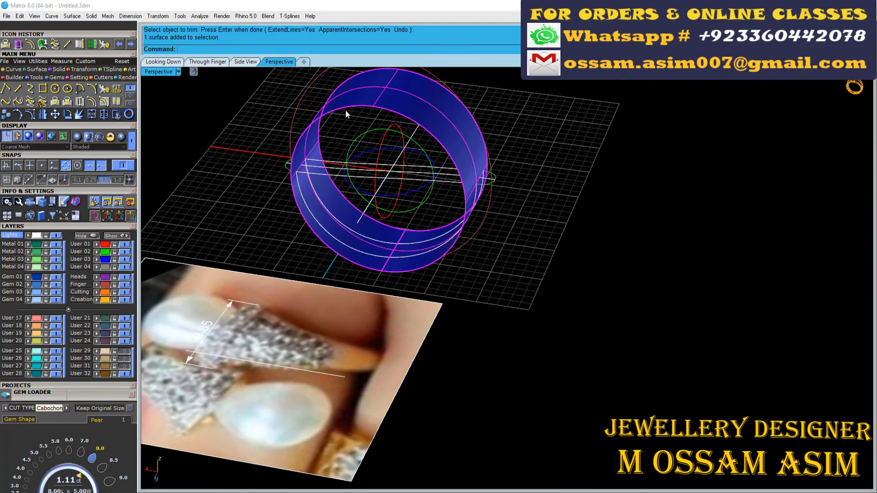
{"action": "key", "text": "ctrl+h"}
{"action": "scroll", "coordinate": [345, 111], "scroll_direction": "up", "scroll_amount": 4}
{"action": "right_click_drag", "start_coordinate": [344, 165], "coordinate": [319, 228]}
{"action": "left_click_drag", "start_coordinate": [336, 224], "coordinate": [308, 289]}
{"action": "scroll", "coordinate": [320, 254], "scroll_direction": "up", "scroll_amount": 2}
{"action": "key", "text": "ctrl+h"}
{"action": "scroll", "coordinate": [320, 252], "scroll_direction": "down", "scroll_amount": 3}
{"action": "right_click_drag", "start_coordinate": [321, 252], "coordinate": [274, 249]}
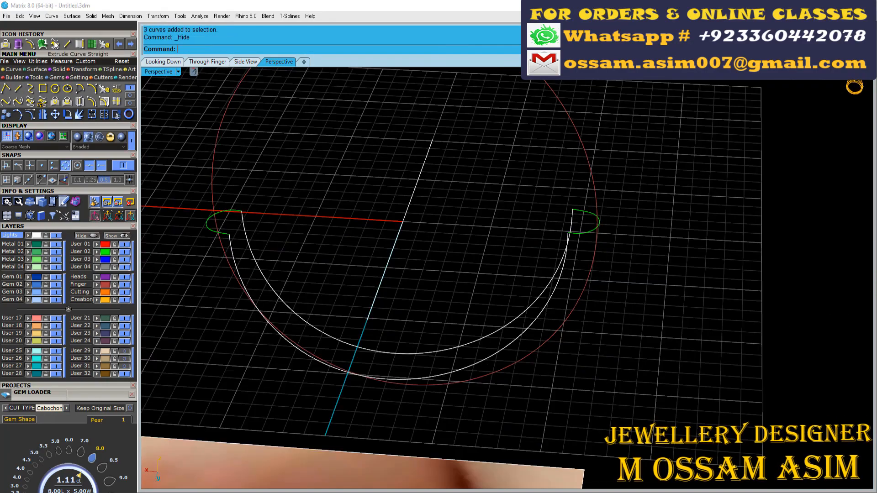
- Try a two-rail sweep along the projected lower curves using both shank end curves as cross sections
{"action": "left_click", "coordinate": [37, 70]}
{"action": "left_click", "coordinate": [30, 90]}
{"action": "scroll", "coordinate": [252, 247], "scroll_direction": "up", "scroll_amount": 5}
{"action": "left_click", "coordinate": [213, 240]}
{"action": "left_click", "coordinate": [237, 213]}
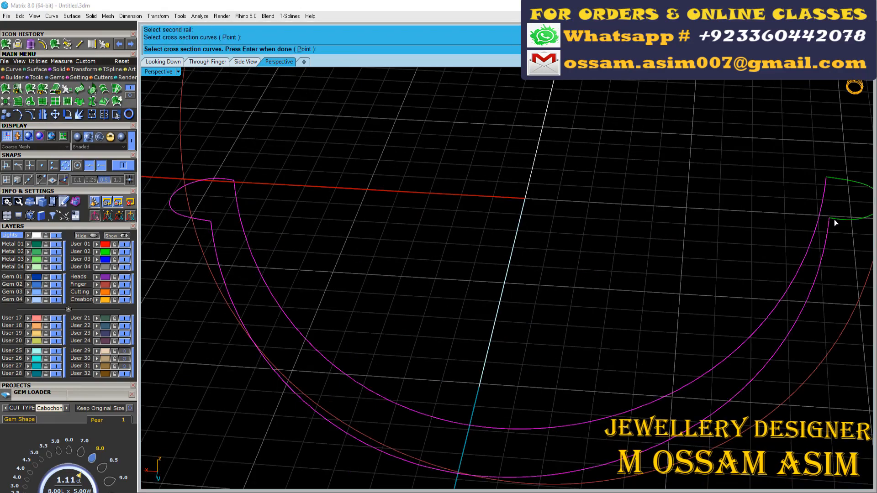
{"action": "left_click", "coordinate": [835, 222]}
{"action": "key", "text": "Return"}
{"action": "right_click_drag", "start_coordinate": [360, 177], "coordinate": [359, 250]}
{"action": "scroll", "coordinate": [359, 246], "scroll_direction": "down", "scroll_amount": 2}
{"action": "left_click", "coordinate": [615, 366]}
{"action": "right_click_drag", "start_coordinate": [571, 315], "coordinate": [495, 288]}
{"action": "scroll", "coordinate": [495, 289], "scroll_direction": "down", "scroll_amount": 2}
- Rebuild both shank end curves so they match as sweep cross sections
{"action": "left_click", "coordinate": [275, 173]}
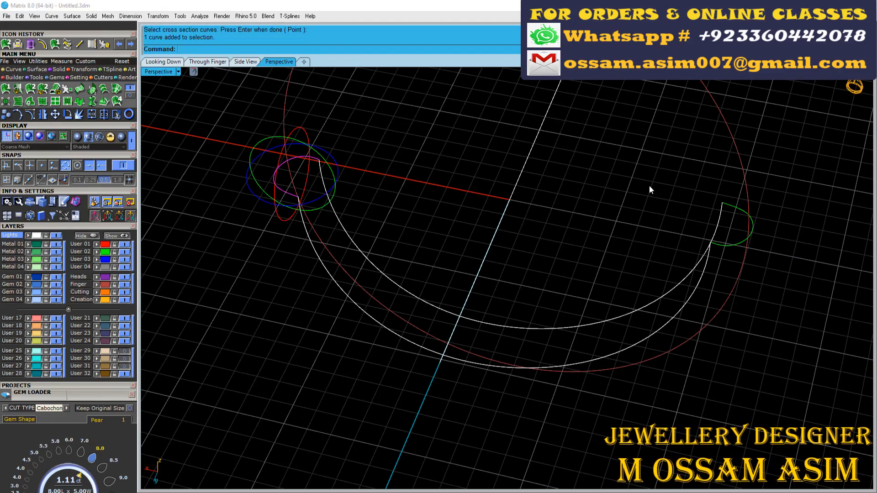
{"action": "left_click", "coordinate": [105, 43]}
{"action": "key", "text": "Return"}
{"action": "left_click", "coordinate": [227, 176]}
{"action": "scroll", "coordinate": [303, 216], "scroll_direction": "up", "scroll_amount": 4}
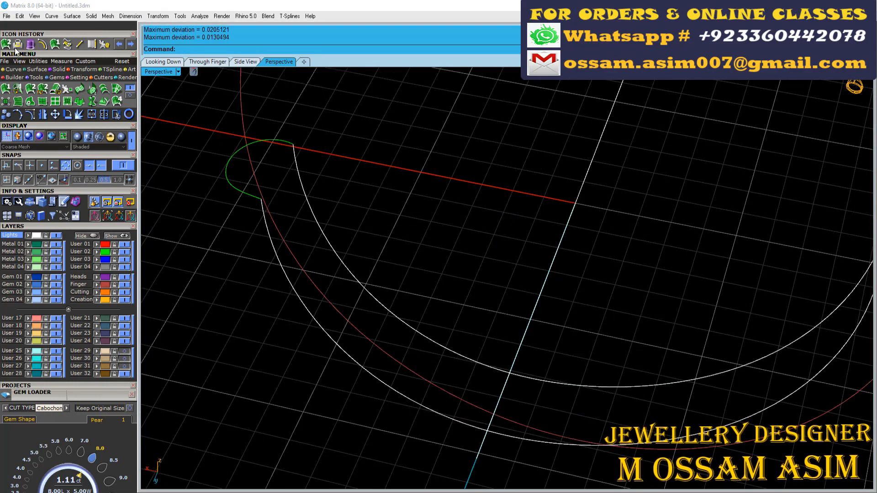
- Sweep the rebuilt shank end curves along the two projected lower curves, without simplifying the cross sections
{"action": "left_click", "coordinate": [8, 44]}
{"action": "scroll", "coordinate": [320, 191], "scroll_direction": "up", "scroll_amount": 2}
{"action": "left_click", "coordinate": [301, 210]}
{"action": "left_click", "coordinate": [226, 194]}
{"action": "scroll", "coordinate": [320, 219], "scroll_direction": "down", "scroll_amount": 4}
{"action": "left_click", "coordinate": [574, 228]}
{"action": "key", "text": "Return"}
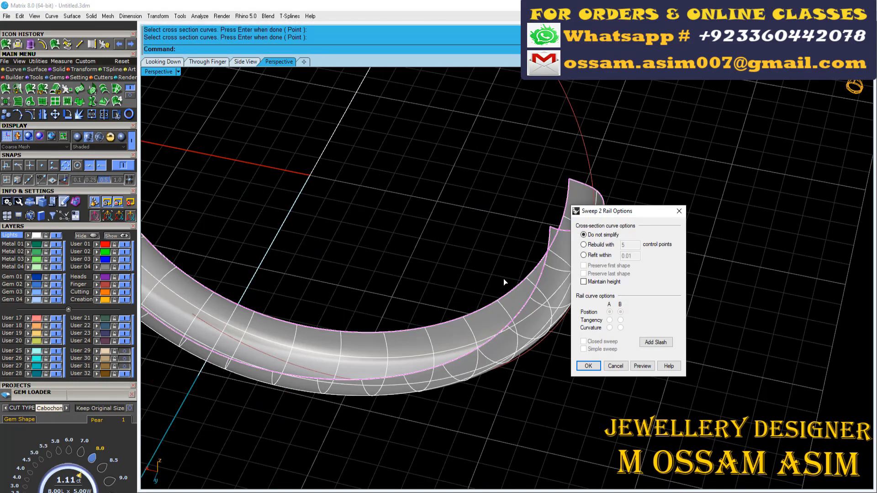
{"action": "key", "text": "Return"}
- Examine the thickness of the swept lower shank against the outer finger circle in the through-finger view
{"action": "scroll", "coordinate": [457, 256], "scroll_direction": "down", "scroll_amount": 5}
{"action": "left_click", "coordinate": [208, 62]}
{"action": "right_click_drag", "start_coordinate": [422, 402], "coordinate": [367, 292]}
{"action": "scroll", "coordinate": [280, 304], "scroll_direction": "up", "scroll_amount": 2}
{"action": "right_click_drag", "start_coordinate": [281, 304], "coordinate": [284, 293]}
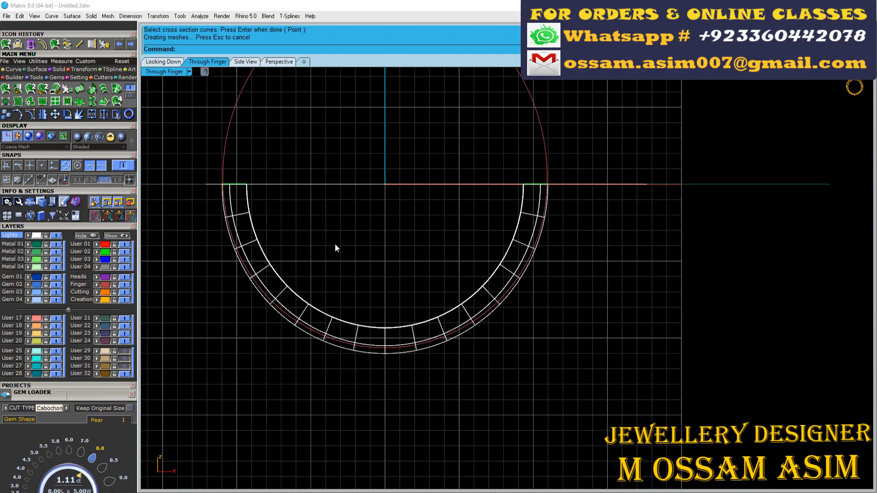
{"action": "scroll", "coordinate": [335, 243], "scroll_direction": "down", "scroll_amount": 4}
{"action": "scroll", "coordinate": [187, 240], "scroll_direction": "up", "scroll_amount": 6}
{"action": "right_click_drag", "start_coordinate": [530, 307], "coordinate": [494, 290]}
{"action": "scroll", "coordinate": [434, 340], "scroll_direction": "up", "scroll_amount": 16}
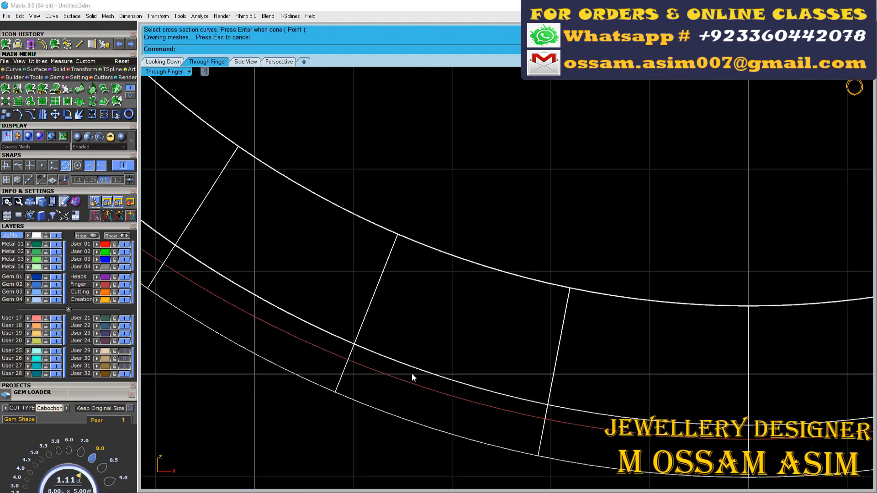
- Draw a vertical line through the ring centre and across the bottom of the shank in the through-finger view
{"action": "left_click", "coordinate": [416, 385]}
{"action": "scroll", "coordinate": [417, 385], "scroll_direction": "down", "scroll_amount": 6}
{"action": "scroll", "coordinate": [317, 384], "scroll_direction": "down", "scroll_amount": 6}
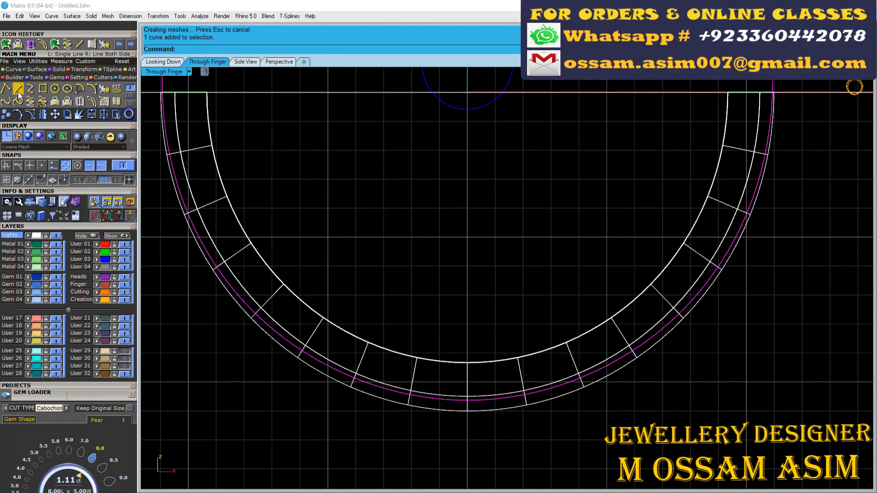
{"action": "left_click", "coordinate": [19, 93]}
{"action": "scroll", "coordinate": [253, 200], "scroll_direction": "down", "scroll_amount": 1}
{"action": "left_click", "coordinate": [426, 113]}
{"action": "left_click", "coordinate": [432, 400]}
{"action": "scroll", "coordinate": [432, 400], "scroll_direction": "up", "scroll_amount": 3}
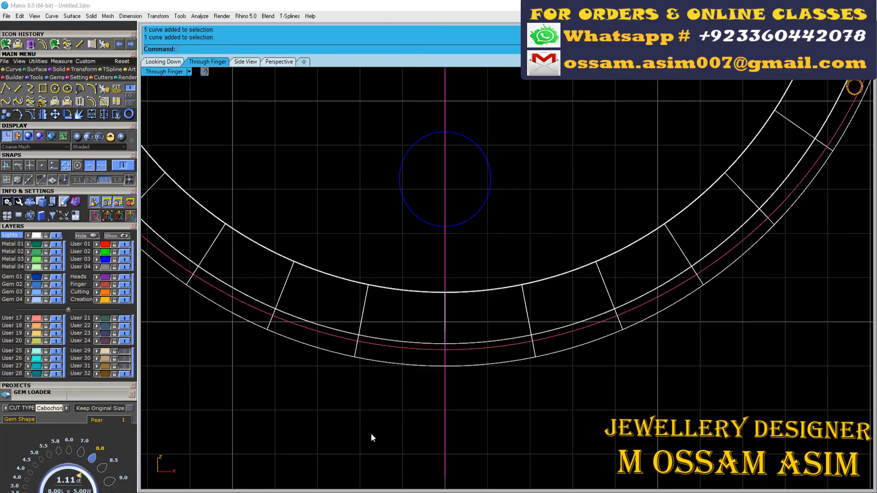
- Project the vertical centre line onto the swept lower shank to get a cross-section curve at its bottom
{"action": "left_click", "coordinate": [66, 103]}
{"action": "scroll", "coordinate": [496, 351], "scroll_direction": "up", "scroll_amount": 4}
{"action": "left_click", "coordinate": [291, 281]}
{"action": "right_click", "coordinate": [291, 281]}
{"action": "left_click_drag", "start_coordinate": [370, 215], "coordinate": [471, 426]}
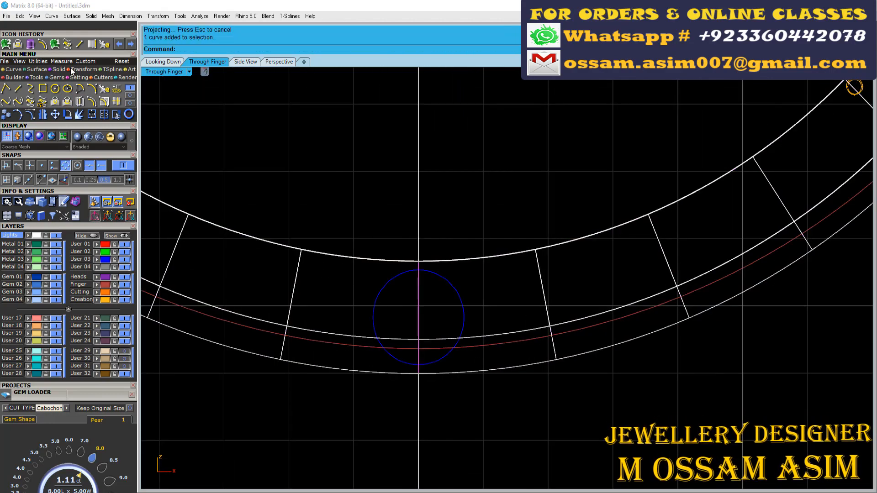
- Scale the bottom cross-section curve down to the red outer finger circle and delete the old swept shank surface
{"action": "left_click", "coordinate": [71, 69]}
{"action": "scroll", "coordinate": [352, 241], "scroll_direction": "up", "scroll_amount": 6}
{"action": "left_click", "coordinate": [476, 280]}
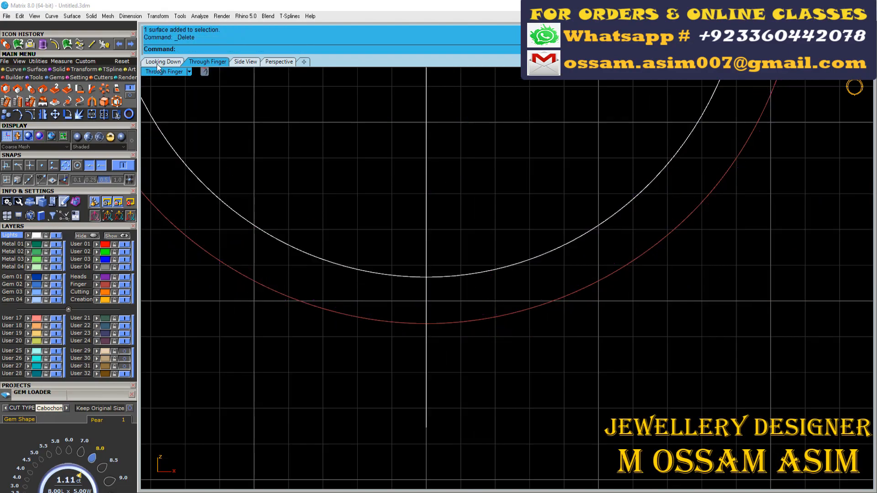
{"action": "left_click", "coordinate": [163, 61]}
{"action": "left_click", "coordinate": [278, 61]}
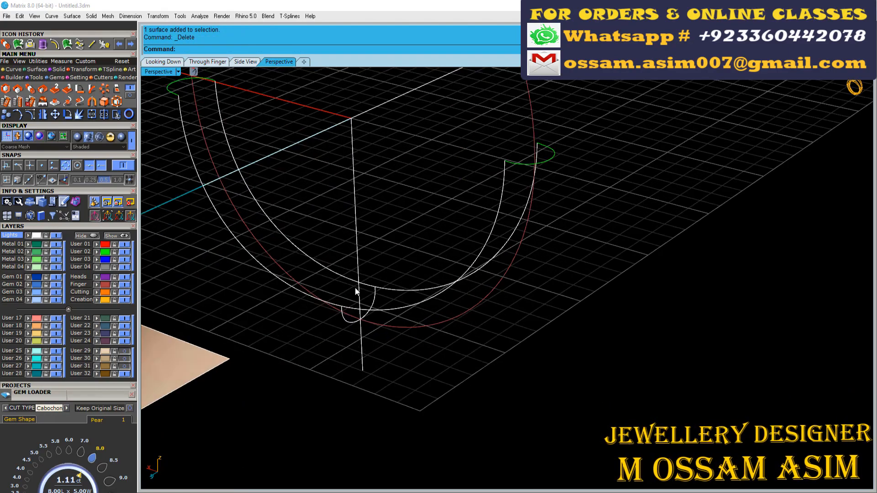
{"action": "scroll", "coordinate": [355, 287], "scroll_direction": "up", "scroll_amount": 3}
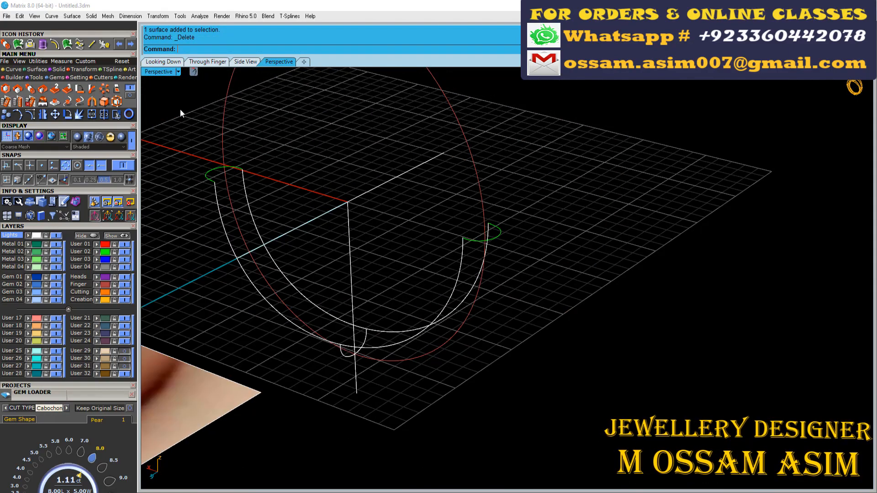
- Sweep the lower shank along the two lower curves using both end curves and the scaled bottom curve as cross sections
{"action": "left_click", "coordinate": [219, 163]}
{"action": "left_click", "coordinate": [219, 163]}
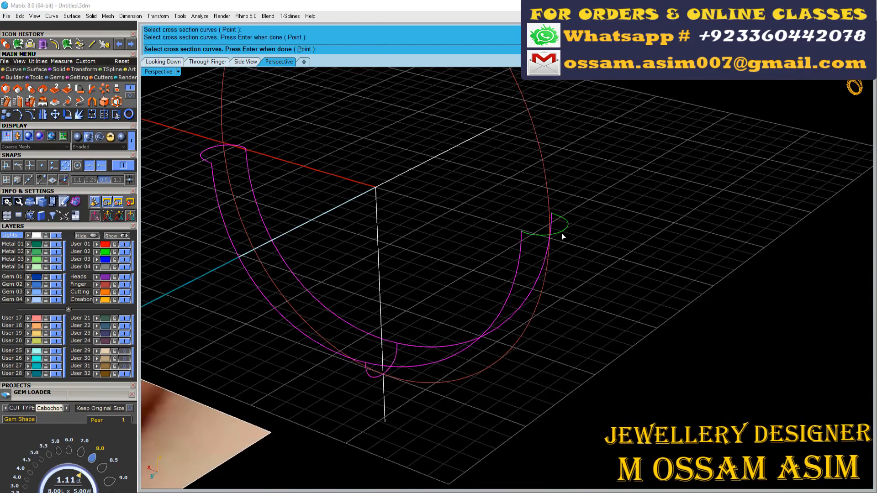
{"action": "left_click", "coordinate": [561, 234]}
{"action": "key", "text": "Return"}
{"action": "key", "text": "Return"}
- In the through-finger view, draw a line from the ring centre (0) slanting down across the left part of the lower shank
{"action": "right_click_drag", "start_coordinate": [487, 255], "coordinate": [394, 158]}
{"action": "key", "text": "F2"}
{"action": "scroll", "coordinate": [368, 242], "scroll_direction": "down", "scroll_amount": 9}
{"action": "scroll", "coordinate": [368, 242], "scroll_direction": "up", "scroll_amount": 4}
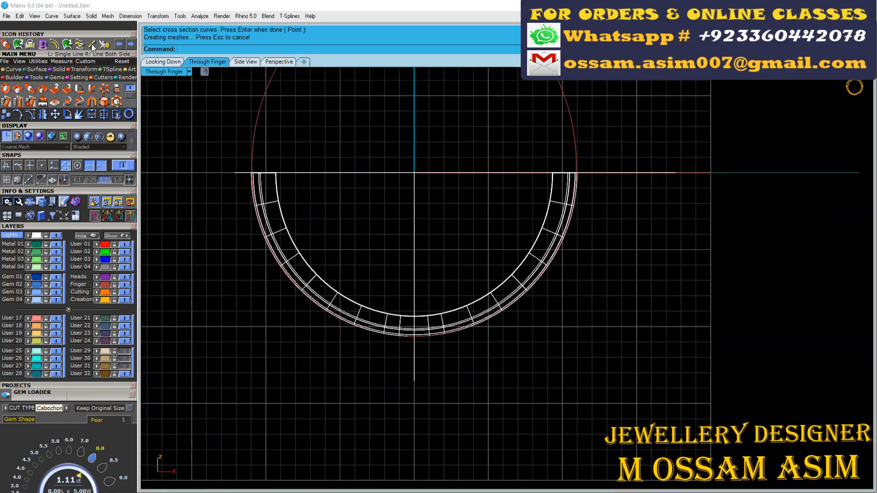
{"action": "left_click", "coordinate": [91, 45]}
{"action": "scroll", "coordinate": [366, 240], "scroll_direction": "down", "scroll_amount": 8}
{"action": "scroll", "coordinate": [423, 311], "scroll_direction": "up", "scroll_amount": 12}
{"action": "type", "text": "0"}
{"action": "key", "text": "Return"}
{"action": "scroll", "coordinate": [320, 237], "scroll_direction": "up", "scroll_amount": 8}
{"action": "scroll", "coordinate": [176, 361], "scroll_direction": "down", "scroll_amount": 4}
{"action": "left_click", "coordinate": [211, 332]}
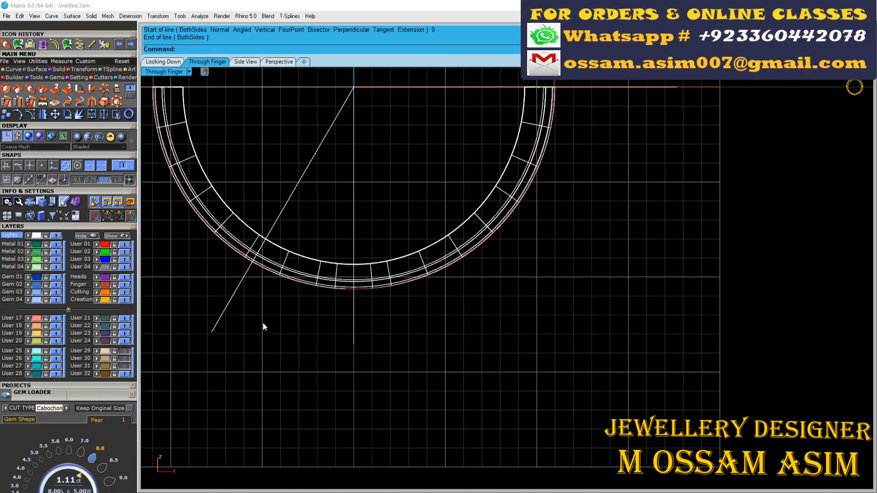
- Mirror the slanted line about the vertical axis through the ring centre (0), keeping the original
{"action": "scroll", "coordinate": [258, 338], "scroll_direction": "down", "scroll_amount": 4}
{"action": "scroll", "coordinate": [228, 311], "scroll_direction": "up", "scroll_amount": 4}
{"action": "left_click", "coordinate": [245, 354]}
{"action": "key", "text": "ctrl+m"}
{"action": "scroll", "coordinate": [251, 366], "scroll_direction": "down", "scroll_amount": 2}
{"action": "type", "text": "0"}
{"action": "key", "text": "Return"}
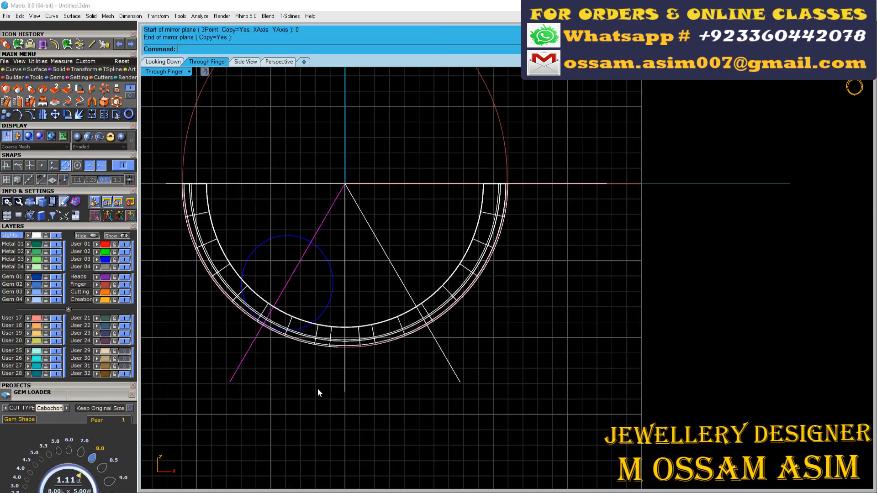
- Assign the swept lower shank to the Metal 01 layer and copy it to the clipboard
{"action": "scroll", "coordinate": [318, 331], "scroll_direction": "up", "scroll_amount": 8}
{"action": "scroll", "coordinate": [378, 292], "scroll_direction": "down", "scroll_amount": 8}
{"action": "scroll", "coordinate": [356, 319], "scroll_direction": "up", "scroll_amount": 10}
{"action": "left_click", "coordinate": [339, 315]}
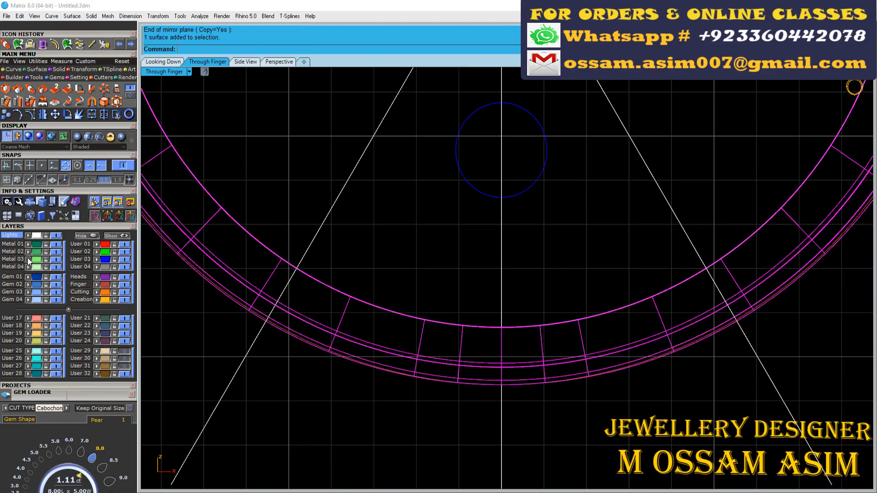
{"action": "left_click", "coordinate": [27, 244]}
{"action": "scroll", "coordinate": [353, 236], "scroll_direction": "down", "scroll_amount": 8}
{"action": "right_click_drag", "start_coordinate": [352, 264], "coordinate": [360, 377]}
{"action": "left_click", "coordinate": [358, 377]}
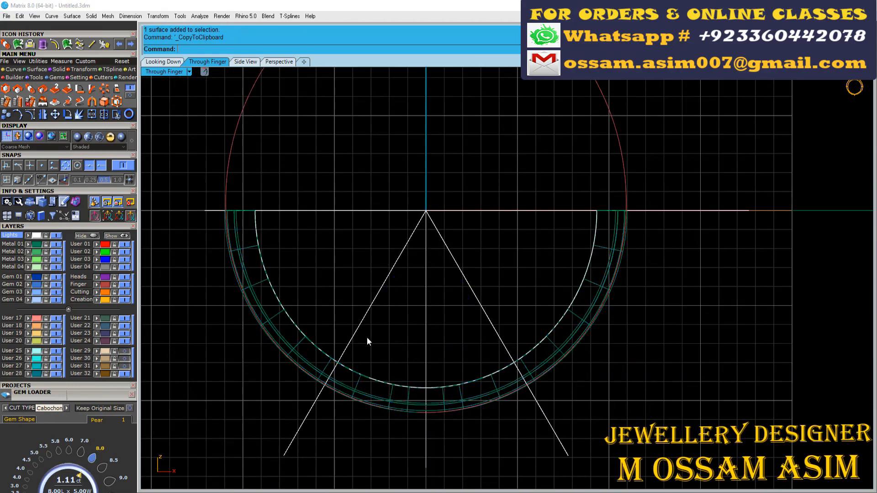
- Offset the left slanted line 0.25 towards the centre of the shank
{"action": "scroll", "coordinate": [366, 338], "scroll_direction": "up", "scroll_amount": 4}
{"action": "left_click", "coordinate": [348, 329]}
{"action": "key", "text": "ctrl+o"}
{"action": "type", "text": "0.25"}
{"action": "key", "text": "Return"}
{"action": "left_click", "coordinate": [366, 229]}
- Mirror the offset line to the other half of the shank about the vertical axis through the ring centre (0)
{"action": "scroll", "coordinate": [372, 192], "scroll_direction": "down", "scroll_amount": 5}
{"action": "left_click_drag", "start_coordinate": [378, 184], "coordinate": [355, 167]}
{"action": "scroll", "coordinate": [361, 169], "scroll_direction": "down", "scroll_amount": 10}
{"action": "type", "text": "0"}
{"action": "key", "text": "Return"}
{"action": "left_click", "coordinate": [372, 291]}
- Trim away the shank surface on both sides using the two outer slanted lines, leaving only the bottom section
{"action": "scroll", "coordinate": [365, 173], "scroll_direction": "up", "scroll_amount": 10}
{"action": "right_click_drag", "start_coordinate": [377, 215], "coordinate": [527, 171]}
{"action": "left_click", "coordinate": [351, 301]}
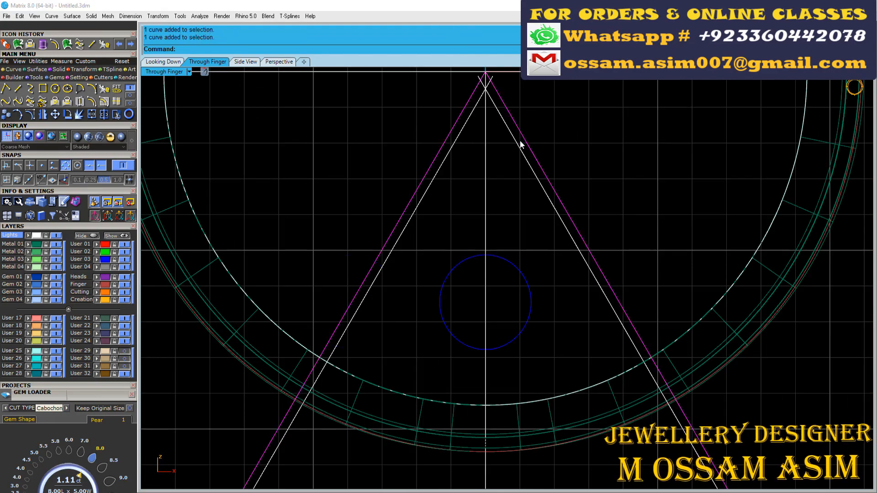
{"action": "scroll", "coordinate": [368, 237], "scroll_direction": "up", "scroll_amount": 2}
{"action": "right_click_drag", "start_coordinate": [245, 319], "coordinate": [284, 251]}
{"action": "left_click", "coordinate": [240, 274]}
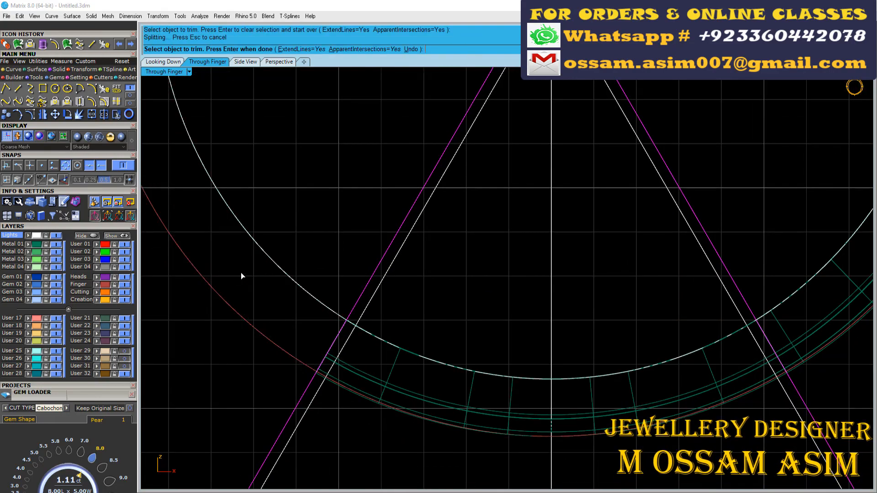
{"action": "right_click_drag", "start_coordinate": [525, 278], "coordinate": [326, 285]}
{"action": "left_click", "coordinate": [628, 271]}
{"action": "right_click", "coordinate": [627, 272]}
- Assign the trimmed bottom section to the User 28 layer and hide that layer
{"action": "right_click_drag", "start_coordinate": [322, 406], "coordinate": [428, 312]}
{"action": "left_click", "coordinate": [400, 316]}
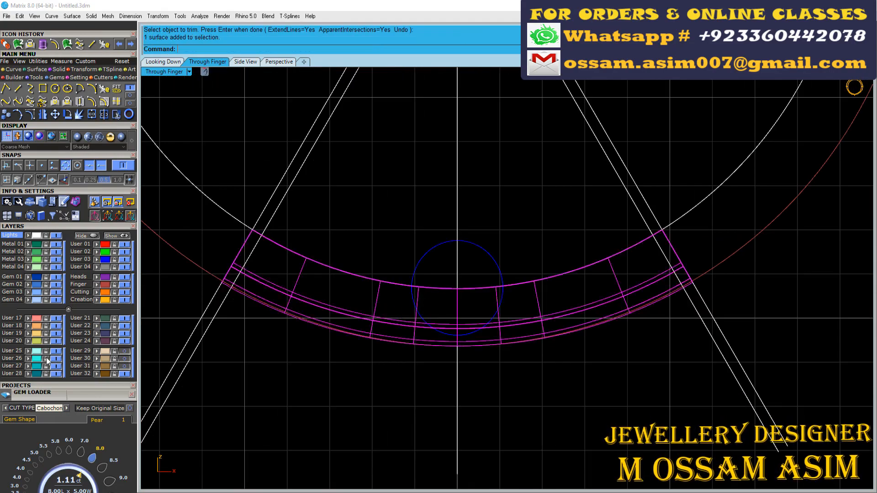
{"action": "left_click", "coordinate": [28, 373]}
{"action": "left_click", "coordinate": [56, 374]}
- Paste the full shank copy and trim away its bottom portion between the two inner slanted lines
{"action": "key", "text": "ctrl+v"}
{"action": "scroll", "coordinate": [336, 212], "scroll_direction": "down", "scroll_amount": 2}
{"action": "right_click_drag", "start_coordinate": [335, 213], "coordinate": [377, 221]}
{"action": "left_click", "coordinate": [377, 221]}
{"action": "left_click", "coordinate": [339, 206]}
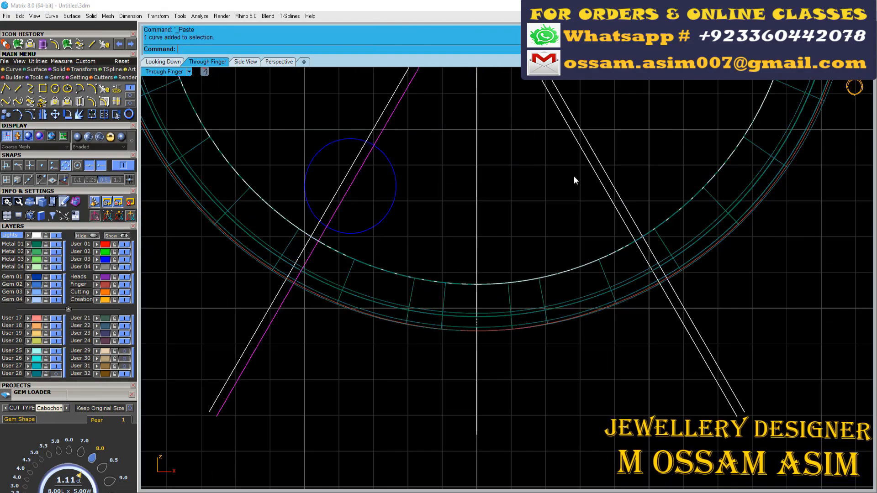
{"action": "left_click", "coordinate": [594, 172], "text": "shift"}
{"action": "scroll", "coordinate": [570, 163], "scroll_direction": "down", "scroll_amount": 2}
{"action": "right_click_drag", "start_coordinate": [570, 163], "coordinate": [565, 196]}
{"action": "left_click", "coordinate": [115, 116]}
{"action": "scroll", "coordinate": [356, 278], "scroll_direction": "up", "scroll_amount": 7}
{"action": "left_click", "coordinate": [404, 299]}
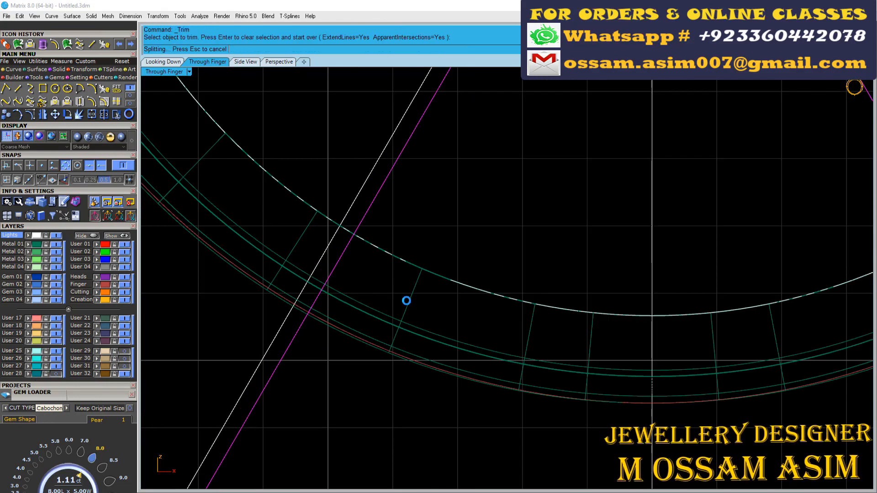
{"action": "scroll", "coordinate": [402, 298], "scroll_direction": "down", "scroll_amount": 8}
{"action": "right_click", "coordinate": [324, 259]}
- Group the four slanted cutting lines, hide them with the User 32 layer, and show the User 28 layer again
{"action": "left_click_drag", "start_coordinate": [596, 158], "coordinate": [544, 212]}
{"action": "left_click_drag", "start_coordinate": [464, 148], "coordinate": [429, 172], "text": "shift"}
{"action": "key", "text": "ctrl+g"}
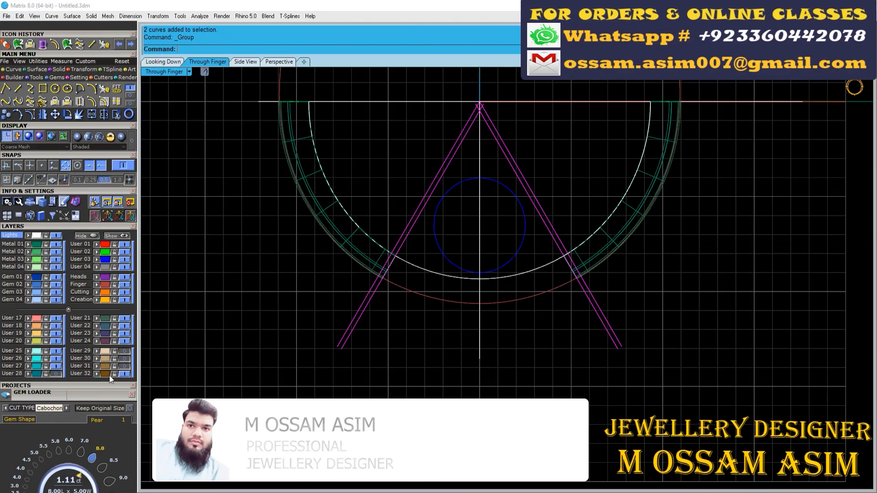
{"action": "left_click", "coordinate": [124, 374]}
{"action": "left_click", "coordinate": [56, 374]}
- Make Metal 01 the current layer and hide the construction curves on the Lights layer in the perspective view
{"action": "scroll", "coordinate": [393, 242], "scroll_direction": "up", "scroll_amount": 5}
{"action": "left_click", "coordinate": [163, 62]}
{"action": "left_click", "coordinate": [279, 62]}
{"action": "right_click_drag", "start_coordinate": [356, 274], "coordinate": [392, 263]}
{"action": "left_click", "coordinate": [405, 340]}
{"action": "scroll", "coordinate": [405, 340], "scroll_direction": "up", "scroll_amount": 3}
{"action": "key", "text": "Escape"}
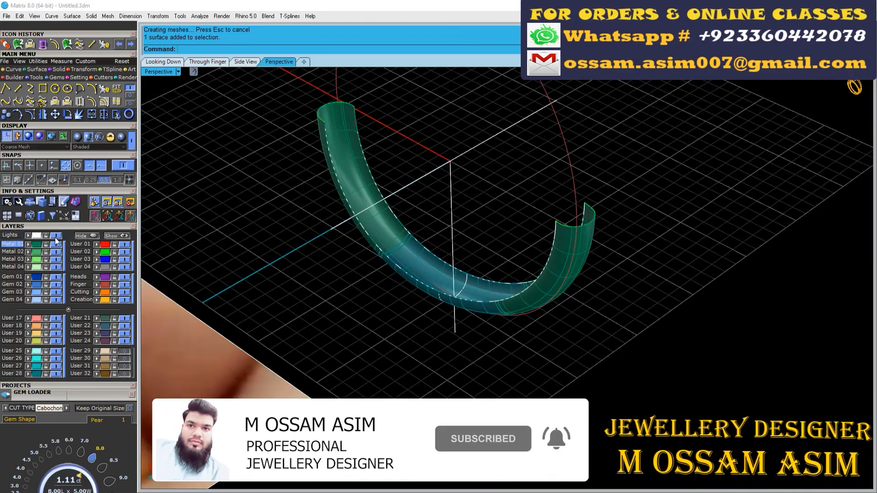
{"action": "left_click", "coordinate": [56, 236]}
- Paste a backup copy of the full lower shank and store it on the hidden User 32 layer
{"action": "right_click_drag", "start_coordinate": [283, 228], "coordinate": [338, 214]}
{"action": "scroll", "coordinate": [338, 215], "scroll_direction": "up", "scroll_amount": 3}
{"action": "left_click", "coordinate": [130, 96]}
{"action": "key", "text": "ctrl+v"}
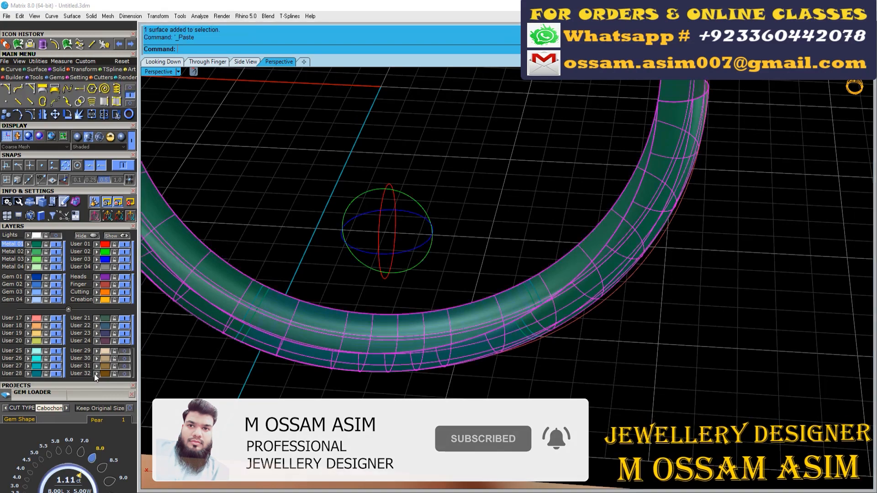
{"action": "left_click", "coordinate": [95, 374]}
- Create a surface between the two long edges of the bottom section to close its inner side
{"action": "scroll", "coordinate": [237, 344], "scroll_direction": "up", "scroll_amount": 2}
{"action": "left_click", "coordinate": [37, 70]}
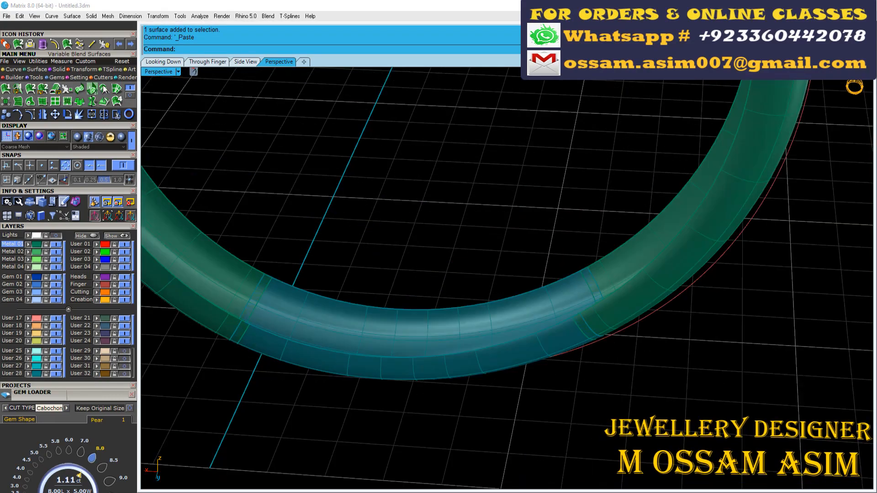
{"action": "left_click", "coordinate": [104, 88]}
{"action": "left_click", "coordinate": [396, 309]}
{"action": "left_click", "coordinate": [380, 356]}
{"action": "key", "text": "Return"}
{"action": "key", "text": "Return"}
- Join the two bottom-section surfaces, cap the open ends, and assign the resulting solid to the User 17 layer
{"action": "scroll", "coordinate": [365, 344], "scroll_direction": "up", "scroll_amount": 2}
{"action": "left_click", "coordinate": [358, 365], "text": "shift"}
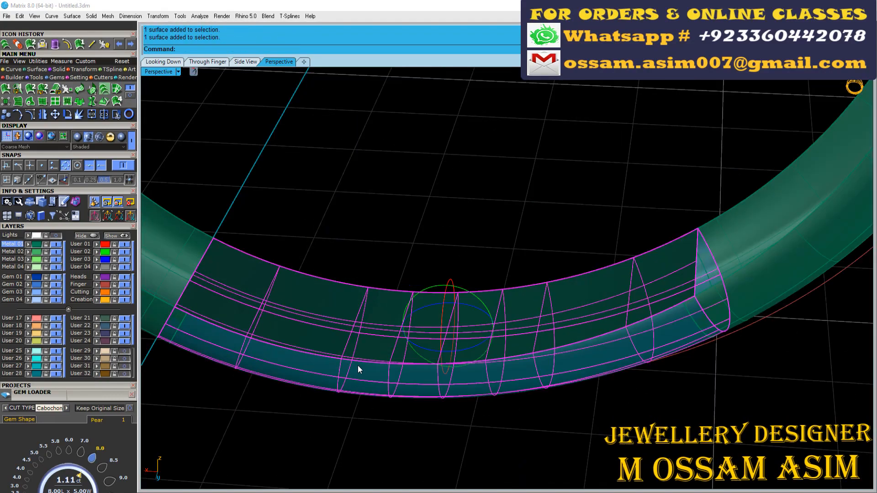
{"action": "key", "text": "ctrl+j"}
{"action": "left_click", "coordinate": [55, 70]}
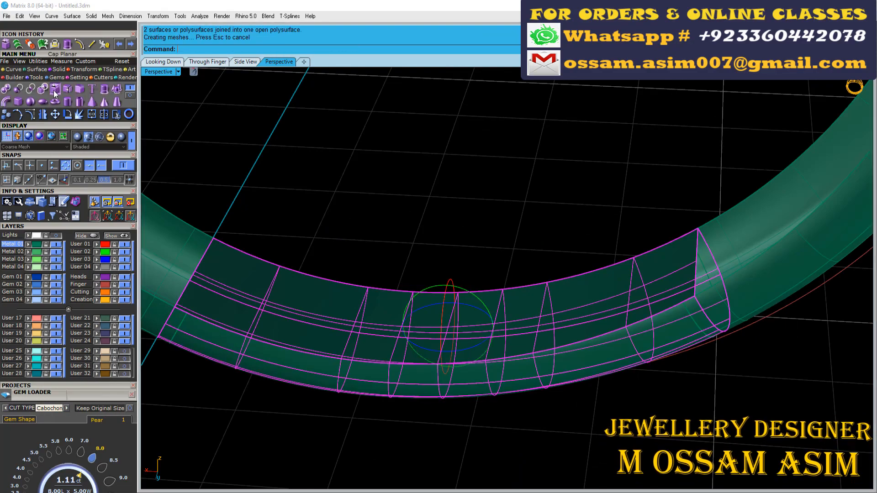
{"action": "left_click", "coordinate": [55, 88]}
{"action": "right_click_drag", "start_coordinate": [283, 265], "coordinate": [341, 242]}
{"action": "left_click", "coordinate": [30, 319]}
- Offset the two side surfaces of the lower shank inward by 0.35 as solids
{"action": "right_click_drag", "start_coordinate": [255, 272], "coordinate": [275, 261]}
{"action": "left_click", "coordinate": [275, 261]}
{"action": "scroll", "coordinate": [491, 319], "scroll_direction": "down", "scroll_amount": 5}
{"action": "left_click", "coordinate": [648, 192], "text": "shift"}
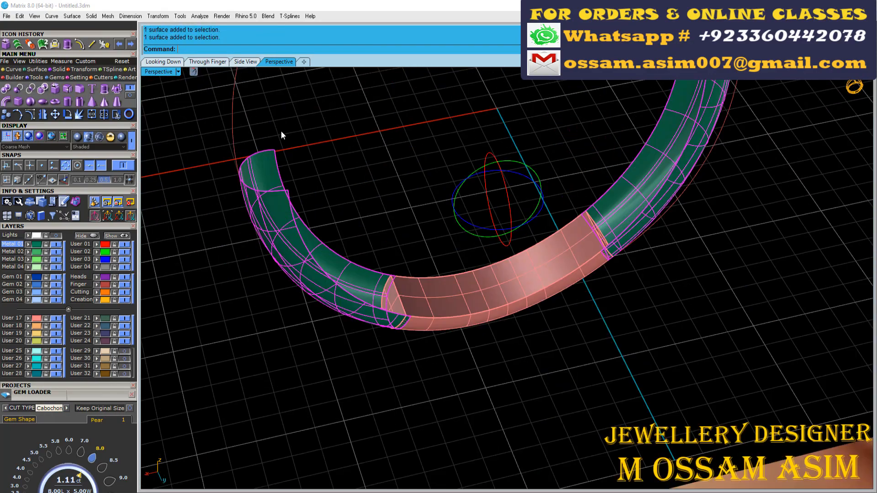
{"action": "scroll", "coordinate": [281, 131], "scroll_direction": "up", "scroll_amount": 2}
{"action": "left_click", "coordinate": [36, 70]}
{"action": "left_click", "coordinate": [130, 96]}
{"action": "left_click", "coordinate": [55, 88]}
{"action": "scroll", "coordinate": [275, 303], "scroll_direction": "down", "scroll_amount": 3}
{"action": "scroll", "coordinate": [275, 306], "scroll_direction": "up", "scroll_amount": 2}
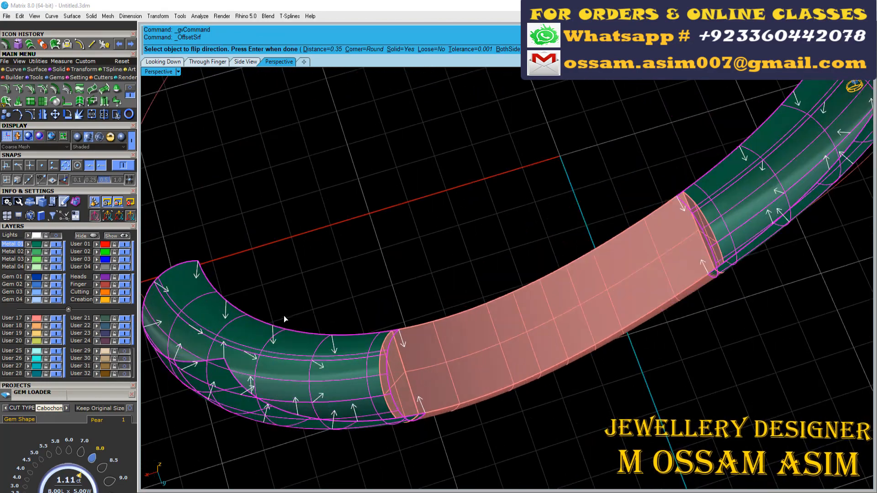
{"action": "right_click", "coordinate": [279, 291]}
- Show the hidden upper ring parts, gems and pearls again
{"action": "scroll", "coordinate": [296, 297], "scroll_direction": "down", "scroll_amount": 5}
{"action": "left_click", "coordinate": [296, 297]}
{"action": "right_click_drag", "start_coordinate": [296, 298], "coordinate": [256, 288]}
{"action": "left_click", "coordinate": [118, 236]}
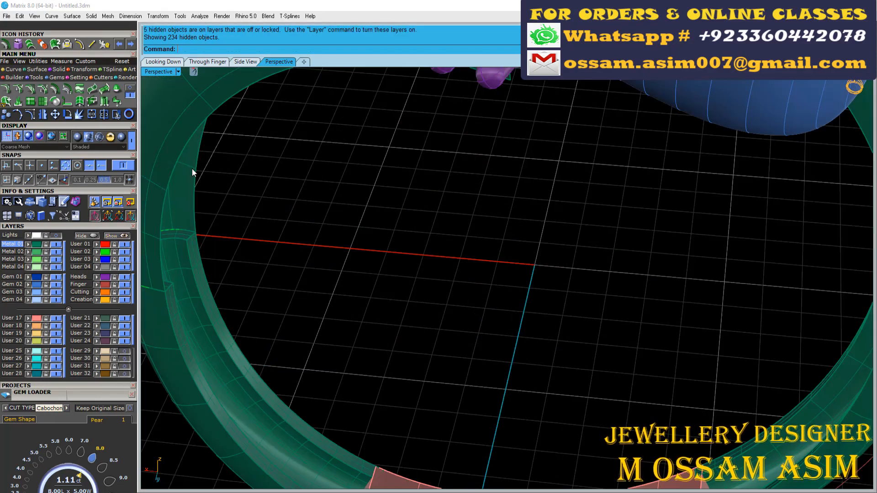
- Offset the two upper shank surfaces by 0.4 as solids with round corners
{"action": "left_click", "coordinate": [191, 168]}
{"action": "scroll", "coordinate": [365, 205], "scroll_direction": "down", "scroll_amount": 5}
{"action": "right_click_drag", "start_coordinate": [447, 251], "coordinate": [522, 222]}
{"action": "left_click", "coordinate": [577, 209], "text": "shift"}
{"action": "scroll", "coordinate": [246, 176], "scroll_direction": "up", "scroll_amount": 2}
{"action": "left_click", "coordinate": [54, 89]}
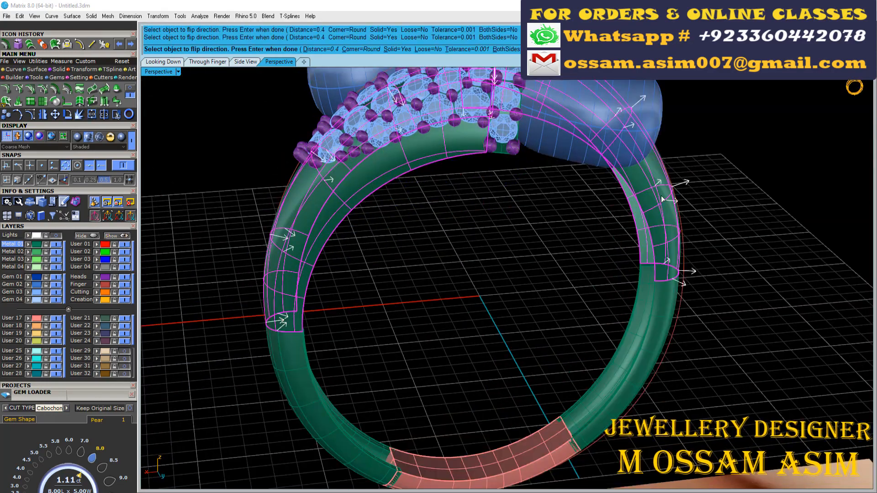
{"action": "right_click", "coordinate": [558, 154]}
- Switch the perspective view to Plastic display and inspect the assembled ring
{"action": "mouse_move", "coordinate": [339, 257]}
{"action": "right_mouse_down"}
{"action": "mouse_move", "coordinate": [445, 249]}
{"action": "mouse_move", "coordinate": [450, 194]}
{"action": "right_mouse_up"}
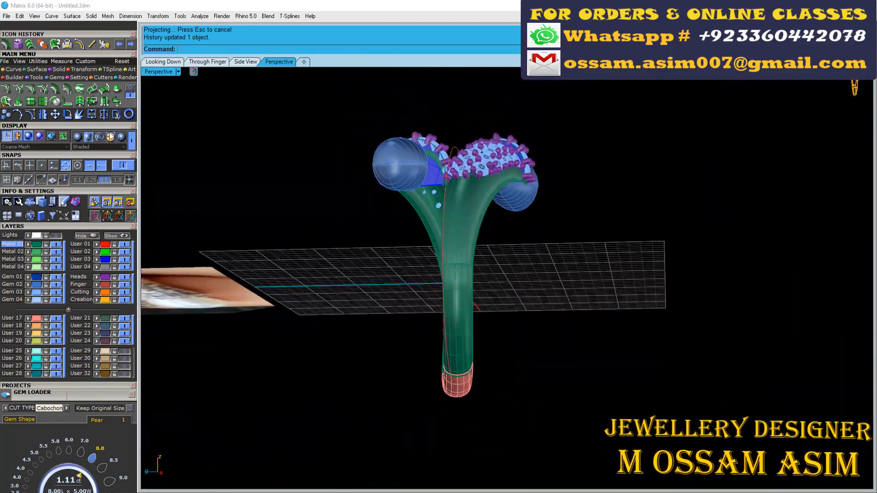
{"action": "left_click", "coordinate": [121, 136]}
{"action": "scroll", "coordinate": [475, 256], "scroll_direction": "up", "scroll_amount": 3}
{"action": "mouse_move", "coordinate": [475, 256]}
{"action": "right_mouse_down"}
{"action": "mouse_move", "coordinate": [485, 401]}
{"action": "mouse_move", "coordinate": [460, 201]}
{"action": "mouse_move", "coordinate": [472, 271]}
{"action": "mouse_move", "coordinate": [467, 132]}
{"action": "mouse_move", "coordinate": [489, 177]}
{"action": "mouse_move", "coordinate": [484, 256]}
{"action": "right_mouse_up"}
{"action": "scroll", "coordinate": [459, 201], "scroll_direction": "up", "scroll_amount": 3}
{"action": "scroll", "coordinate": [472, 271], "scroll_direction": "up", "scroll_amount": 4}
{"action": "scroll", "coordinate": [489, 176], "scroll_direction": "down", "scroll_amount": 5}
- Turn the Lights layer back on and show the remaining hidden objects
{"action": "left_click", "coordinate": [55, 235]}
{"action": "scroll", "coordinate": [207, 269], "scroll_direction": "down", "scroll_amount": 5}
{"action": "key", "text": "ctrl+alt+h"}
{"action": "scroll", "coordinate": [515, 78], "scroll_direction": "up", "scroll_amount": 6}
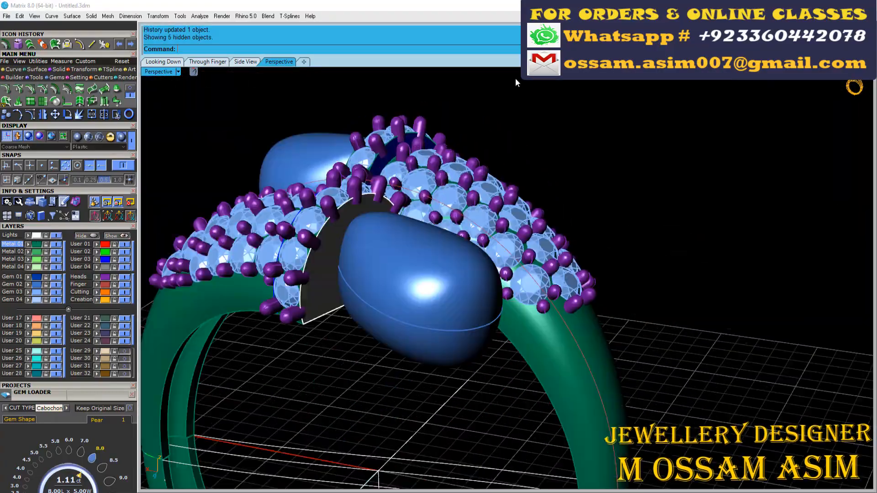
- Hide the two pearls by turning off the Gem 02 layer
{"action": "scroll", "coordinate": [429, 178], "scroll_direction": "down", "scroll_amount": 5}
{"action": "right_click_drag", "start_coordinate": [411, 188], "coordinate": [374, 223]}
{"action": "scroll", "coordinate": [345, 231], "scroll_direction": "up", "scroll_amount": 8}
{"action": "left_click", "coordinate": [437, 192]}
{"action": "right_click_drag", "start_coordinate": [438, 192], "coordinate": [442, 321]}
{"action": "left_click", "coordinate": [442, 321]}
{"action": "scroll", "coordinate": [442, 322], "scroll_direction": "down", "scroll_amount": 4}
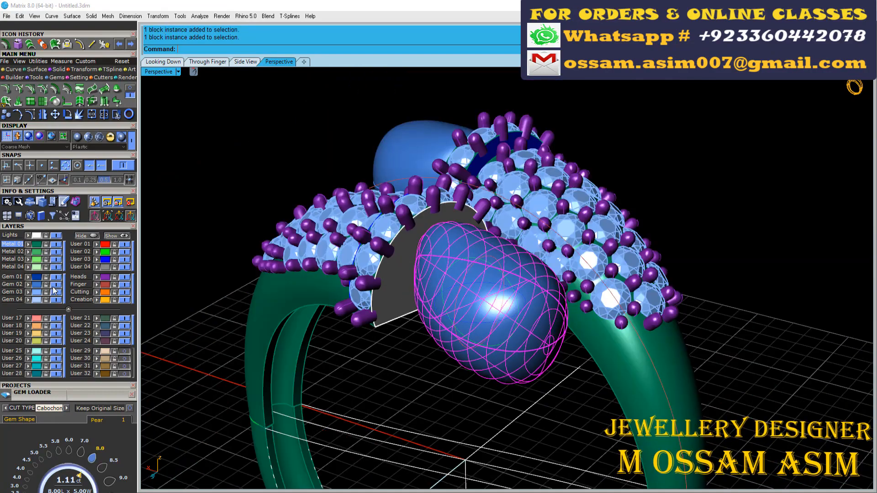
{"action": "left_click", "coordinate": [56, 284]}
{"action": "right_click_drag", "start_coordinate": [436, 196], "coordinate": [509, 278]}
{"action": "scroll", "coordinate": [509, 277], "scroll_direction": "up", "scroll_amount": 4}
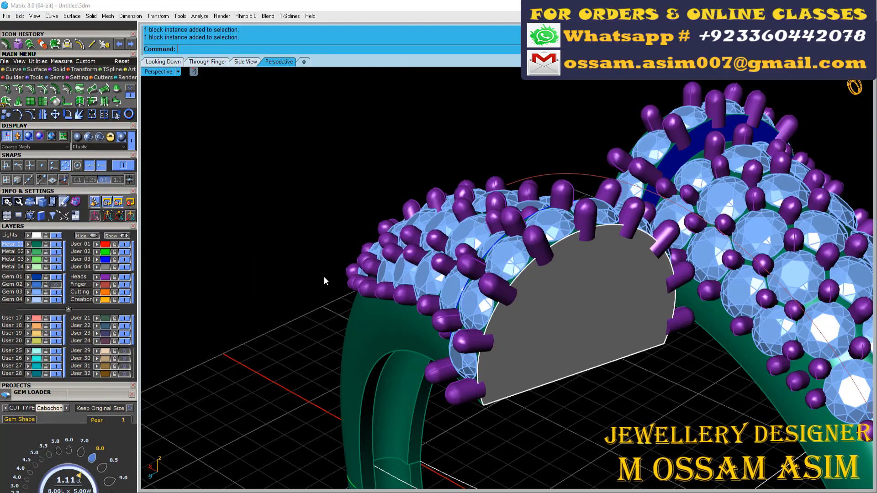
- Save the ring model file
{"action": "key", "text": "ctrl+s"}
{"action": "right_click_drag", "start_coordinate": [610, 315], "coordinate": [544, 295]}
{"action": "scroll", "coordinate": [544, 295], "scroll_direction": "up", "scroll_amount": 4}
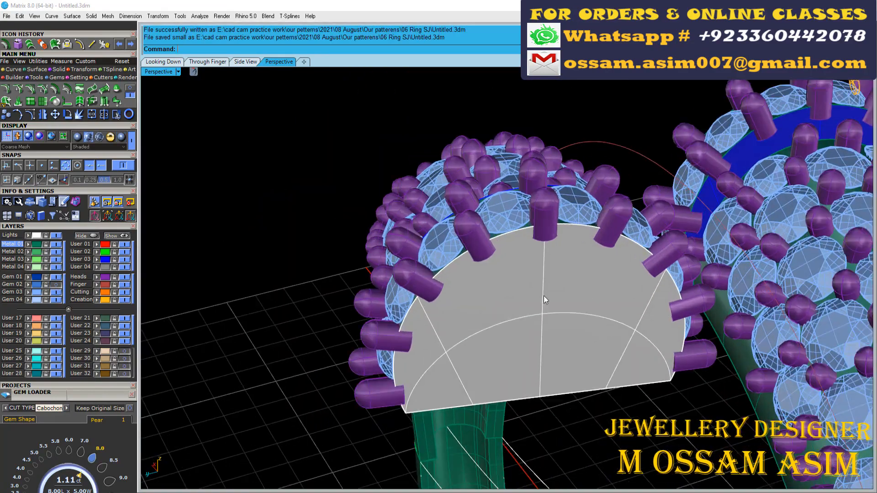
- Extract the vertical isocurve through the middle of the flat face closing the shank's open end
{"action": "left_click", "coordinate": [13, 70]}
{"action": "left_click", "coordinate": [116, 102]}
{"action": "left_click", "coordinate": [552, 352]}
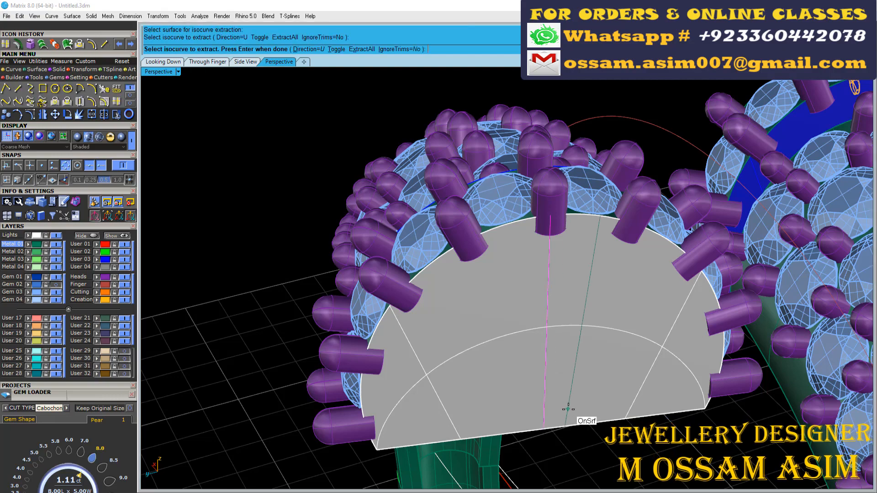
- Create a 1 mm diameter sphere centred on the midpoint of the extracted isocurve
{"action": "left_click", "coordinate": [60, 70]}
{"action": "left_click", "coordinate": [30, 101]}
{"action": "left_click", "coordinate": [547, 328]}
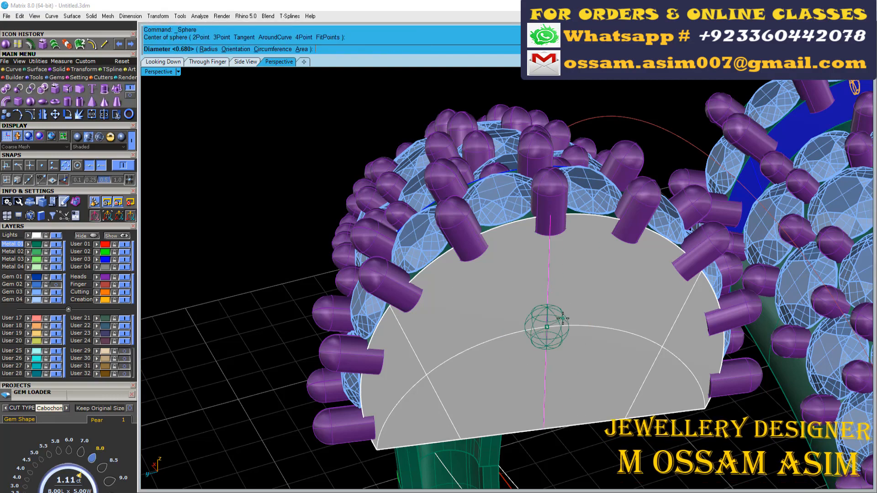
{"action": "type", "text": "1"}
{"action": "key", "text": "Return"}
{"action": "scroll", "coordinate": [558, 329], "scroll_direction": "up", "scroll_amount": 5}
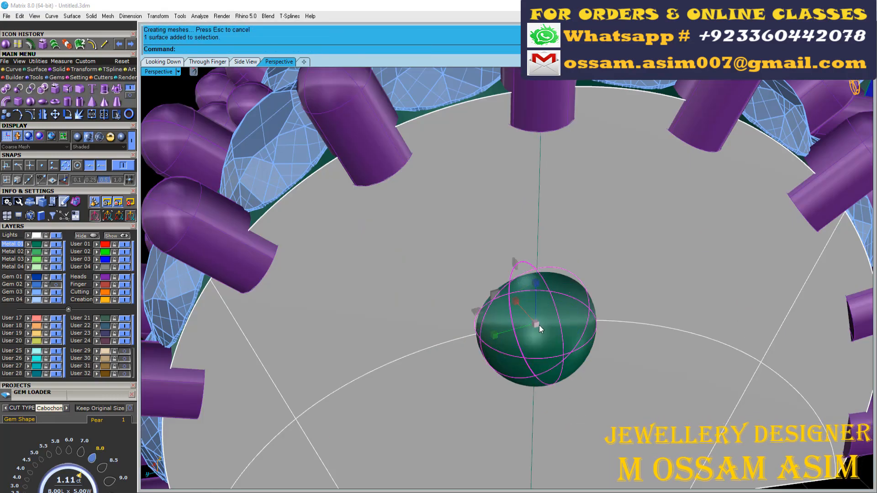
- Scale the sphere on the end face by a factor of 0.7
{"action": "left_click", "coordinate": [538, 325]}
{"action": "type", "text": ".7"}
{"action": "key", "text": "Return"}
{"action": "right_click_drag", "start_coordinate": [538, 325], "coordinate": [656, 291]}
{"action": "scroll", "coordinate": [655, 291], "scroll_direction": "up", "scroll_amount": 2}
{"action": "key", "text": "F6"}
{"action": "key", "text": "F6"}
{"action": "scroll", "coordinate": [632, 263], "scroll_direction": "down", "scroll_amount": 5}
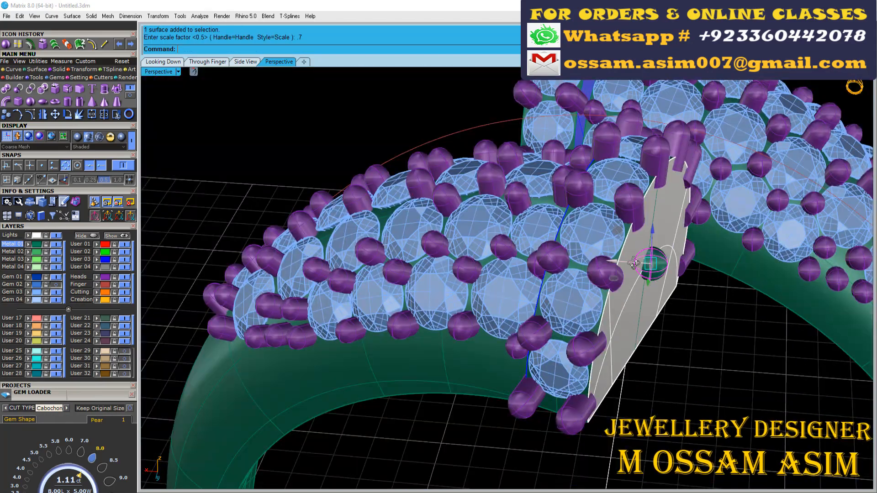
- Offset the curved rim surface at the shank's open end inward by 0.5 as a solid
{"action": "right_click_drag", "start_coordinate": [634, 263], "coordinate": [520, 299]}
{"action": "scroll", "coordinate": [480, 307], "scroll_direction": "up", "scroll_amount": 5}
{"action": "scroll", "coordinate": [480, 313], "scroll_direction": "down", "scroll_amount": 5}
{"action": "scroll", "coordinate": [479, 314], "scroll_direction": "up", "scroll_amount": 4}
{"action": "scroll", "coordinate": [448, 261], "scroll_direction": "down", "scroll_amount": 4}
{"action": "right_click_drag", "start_coordinate": [457, 288], "coordinate": [425, 137]}
{"action": "scroll", "coordinate": [495, 278], "scroll_direction": "up", "scroll_amount": 4}
{"action": "scroll", "coordinate": [593, 309], "scroll_direction": "down", "scroll_amount": 5}
{"action": "scroll", "coordinate": [460, 125], "scroll_direction": "up", "scroll_amount": 3}
{"action": "scroll", "coordinate": [347, 160], "scroll_direction": "up", "scroll_amount": 3}
{"action": "left_click", "coordinate": [311, 171]}
{"action": "left_click", "coordinate": [55, 44]}
{"action": "scroll", "coordinate": [324, 175], "scroll_direction": "up", "scroll_amount": 4}
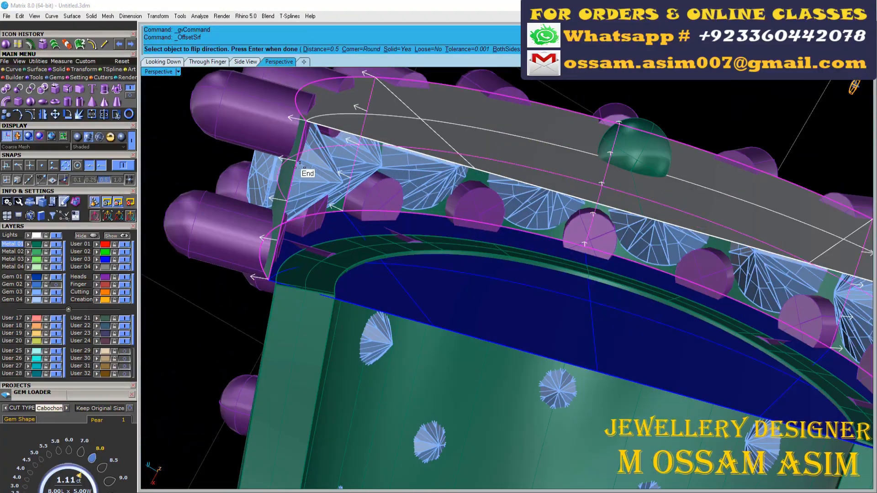
{"action": "scroll", "coordinate": [300, 163], "scroll_direction": "down", "scroll_amount": 5}
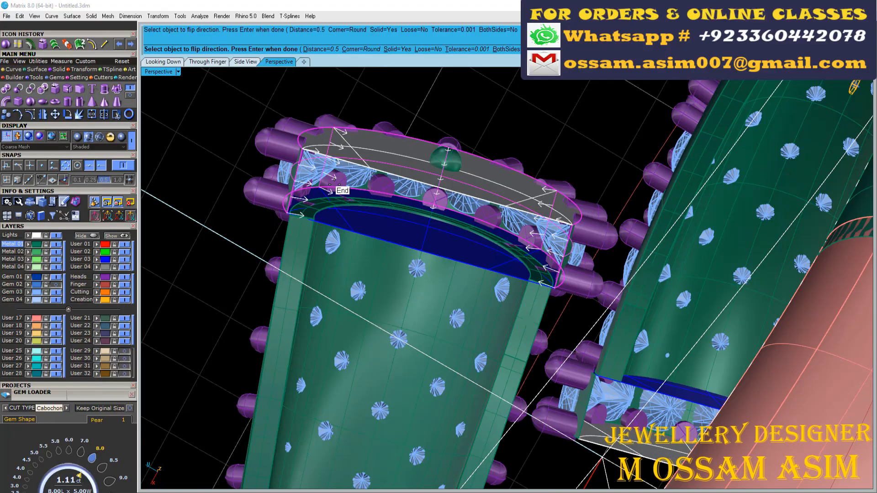
{"action": "right_click", "coordinate": [330, 177]}
- Duplicate the border of the flat end face and assign the resulting curve to the User 02 layer
{"action": "right_click_drag", "start_coordinate": [331, 178], "coordinate": [463, 319]}
{"action": "scroll", "coordinate": [463, 319], "scroll_direction": "up", "scroll_amount": 5}
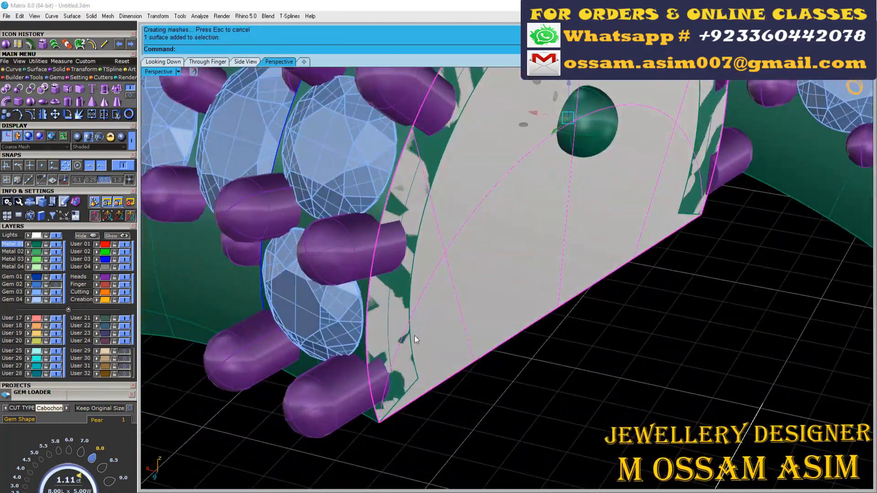
{"action": "left_click", "coordinate": [391, 191]}
{"action": "left_click", "coordinate": [390, 191]}
{"action": "left_click", "coordinate": [425, 202]}
{"action": "scroll", "coordinate": [421, 245], "scroll_direction": "down", "scroll_amount": 5}
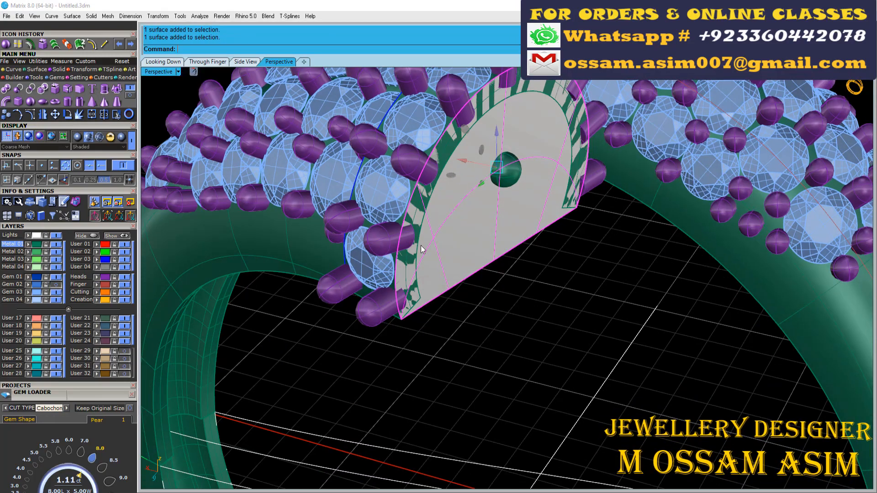
{"action": "left_click", "coordinate": [131, 96]}
{"action": "left_click", "coordinate": [116, 102]}
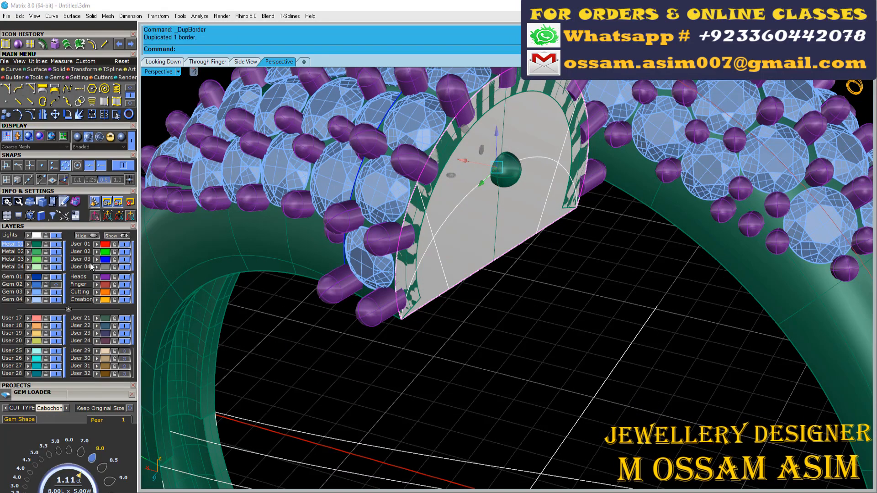
{"action": "left_click", "coordinate": [97, 252]}
- Turn off the Lights layer to hide the flat end face, and explode the duplicated border curve
{"action": "scroll", "coordinate": [504, 331], "scroll_direction": "down", "scroll_amount": 5}
{"action": "left_click", "coordinate": [56, 235]}
{"action": "scroll", "coordinate": [682, 304], "scroll_direction": "up", "scroll_amount": 4}
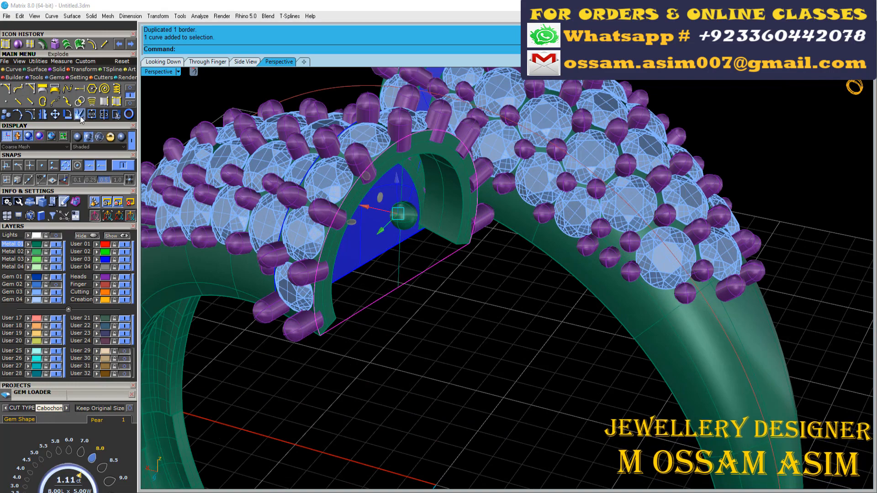
{"action": "left_click", "coordinate": [80, 116]}
{"action": "scroll", "coordinate": [352, 312], "scroll_direction": "up", "scroll_amount": 3}
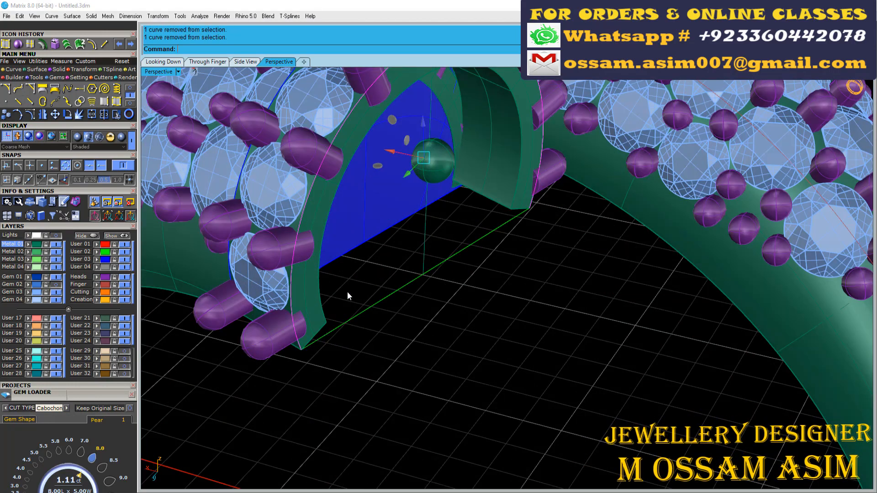
- Rebuild the arched part of the border with 32 points at degree 3, deleting the input
{"action": "left_click", "coordinate": [130, 88]}
{"action": "left_click", "coordinate": [104, 88]}
{"action": "left_click", "coordinate": [679, 228]}
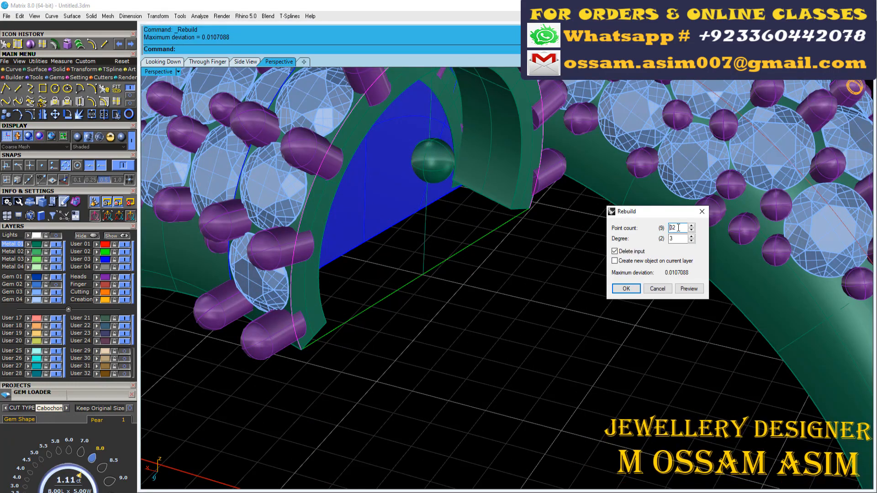
{"action": "key", "text": "Return"}
- Rebuild the straight bottom part of the border with the same settings
{"action": "left_click_drag", "start_coordinate": [294, 396], "coordinate": [574, 197]}
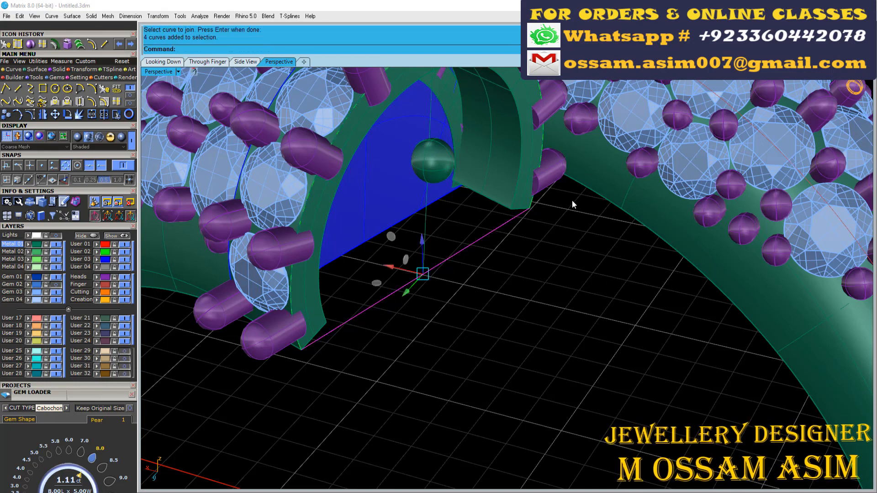
{"action": "left_click", "coordinate": [104, 88]}
{"action": "key", "text": "Return"}
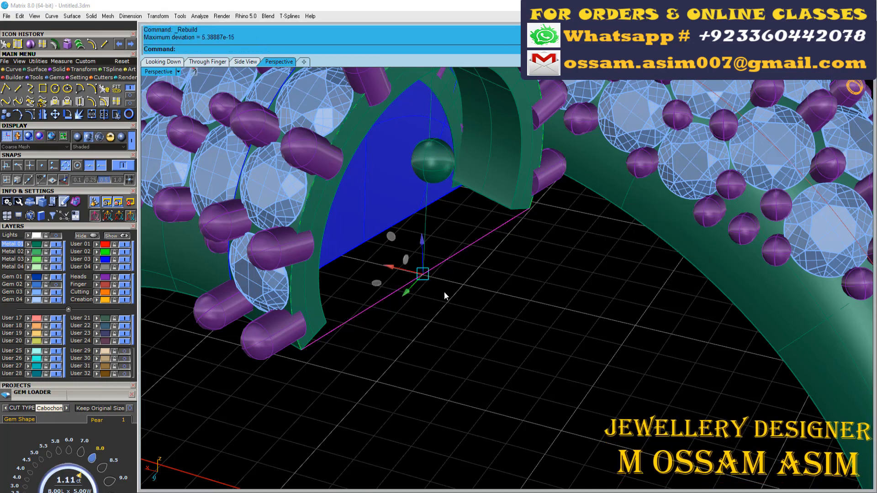
- Scale the rebuilt border curves down about the midpoint of the straight bottom line so they sit within the rim's thickness
{"action": "right_click_drag", "start_coordinate": [357, 278], "coordinate": [309, 374]}
{"action": "scroll", "coordinate": [464, 345], "scroll_direction": "up", "scroll_amount": 6}
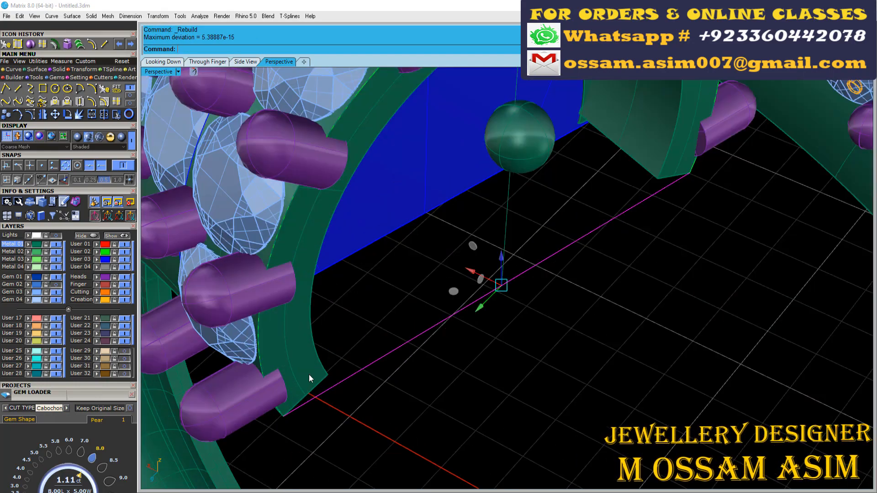
{"action": "scroll", "coordinate": [282, 416], "scroll_direction": "up", "scroll_amount": 4}
{"action": "left_click", "coordinate": [284, 420], "text": "shift"}
{"action": "left_click", "coordinate": [303, 436]}
{"action": "scroll", "coordinate": [302, 436], "scroll_direction": "down", "scroll_amount": 8}
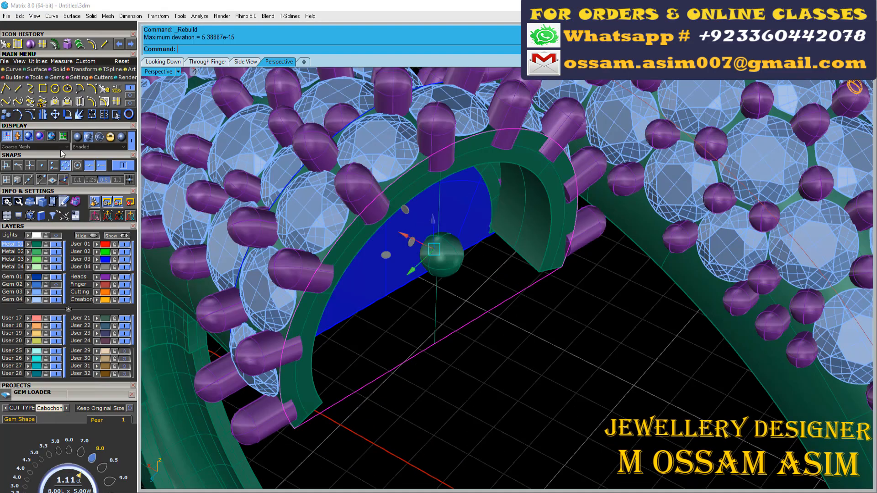
{"action": "left_click", "coordinate": [83, 69]}
{"action": "left_click", "coordinate": [67, 89]}
{"action": "left_click", "coordinate": [434, 344]}
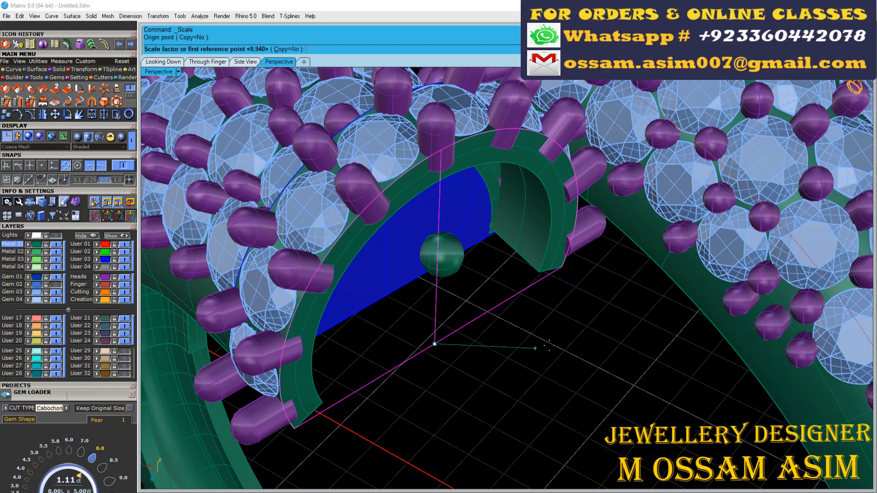
{"action": "left_click", "coordinate": [611, 345]}
- Show the centre curve's control points and move its two middle points inward into the shank to bow the curve
{"action": "right_click_drag", "start_coordinate": [438, 221], "coordinate": [337, 292]}
{"action": "scroll", "coordinate": [338, 256], "scroll_direction": "up", "scroll_amount": 4}
{"action": "left_click", "coordinate": [310, 214]}
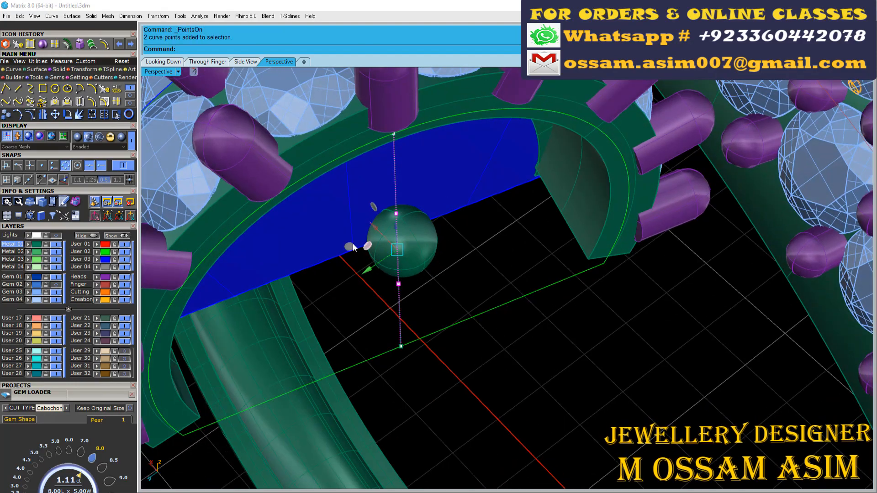
{"action": "left_click_drag", "start_coordinate": [344, 222], "coordinate": [339, 207]}
{"action": "right_click_drag", "start_coordinate": [338, 207], "coordinate": [438, 207]}
{"action": "left_click_drag", "start_coordinate": [451, 209], "coordinate": [431, 212]}
- Examine the reference photo to see how the pearls sit against the ends of the ring
{"action": "scroll", "coordinate": [429, 215], "scroll_direction": "down", "scroll_amount": 4}
{"action": "right_click_drag", "start_coordinate": [426, 250], "coordinate": [437, 326]}
{"action": "scroll", "coordinate": [452, 219], "scroll_direction": "down", "scroll_amount": 12}
{"action": "scroll", "coordinate": [259, 445], "scroll_direction": "up", "scroll_amount": 10}
{"action": "scroll", "coordinate": [325, 232], "scroll_direction": "down", "scroll_amount": 5}
{"action": "right_click_drag", "start_coordinate": [325, 232], "coordinate": [400, 214], "text": "shift"}
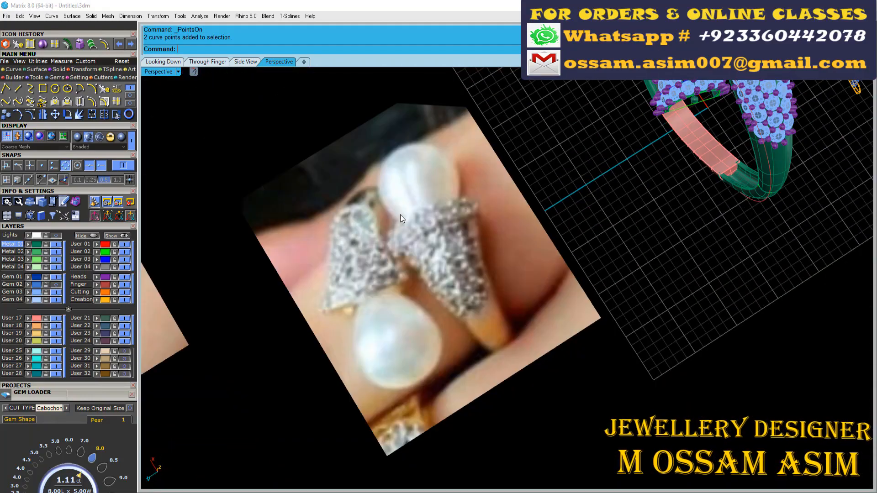
{"action": "scroll", "coordinate": [387, 297], "scroll_direction": "up", "scroll_amount": 8}
{"action": "right_click_drag", "start_coordinate": [386, 297], "coordinate": [477, 258], "text": "shift"}
{"action": "scroll", "coordinate": [391, 294], "scroll_direction": "down", "scroll_amount": 12}
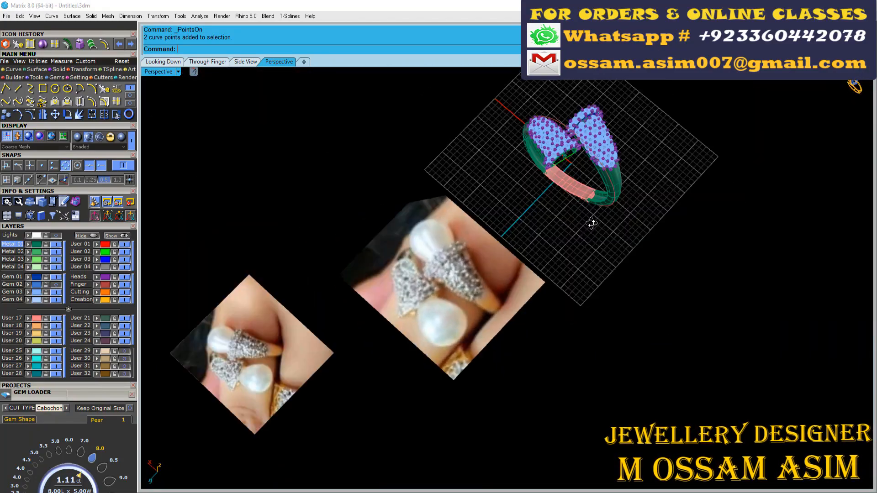
{"action": "scroll", "coordinate": [594, 223], "scroll_direction": "up", "scroll_amount": 6}
{"action": "right_click_drag", "start_coordinate": [539, 228], "coordinate": [436, 169]}
{"action": "scroll", "coordinate": [427, 205], "scroll_direction": "up", "scroll_amount": 5}
{"action": "left_click", "coordinate": [426, 204]}
{"action": "scroll", "coordinate": [426, 204], "scroll_direction": "down", "scroll_amount": 6}
{"action": "right_click_drag", "start_coordinate": [426, 206], "coordinate": [418, 249]}
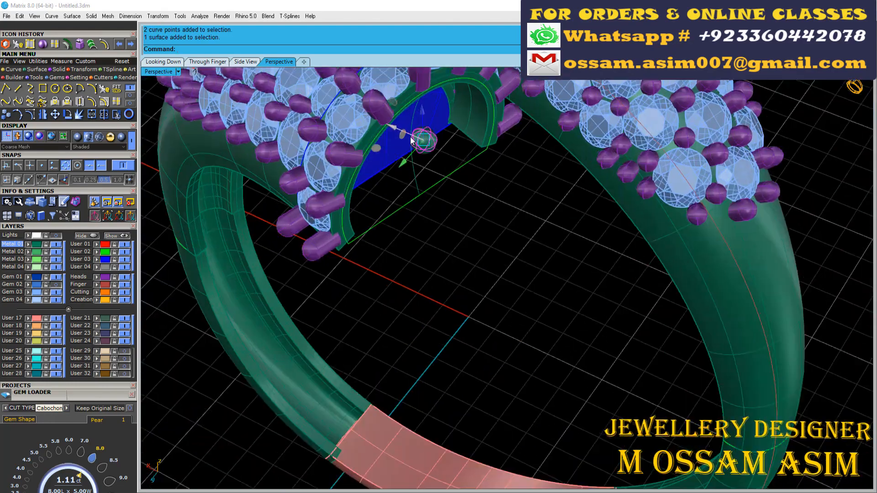
{"action": "scroll", "coordinate": [404, 141], "scroll_direction": "up", "scroll_amount": 4}
{"action": "left_click", "coordinate": [17, 88]}
{"action": "scroll", "coordinate": [418, 130], "scroll_direction": "up", "scroll_amount": 6}
{"action": "right_click_drag", "start_coordinate": [418, 130], "coordinate": [392, 137]}
{"action": "scroll", "coordinate": [391, 142], "scroll_direction": "up", "scroll_amount": 2}
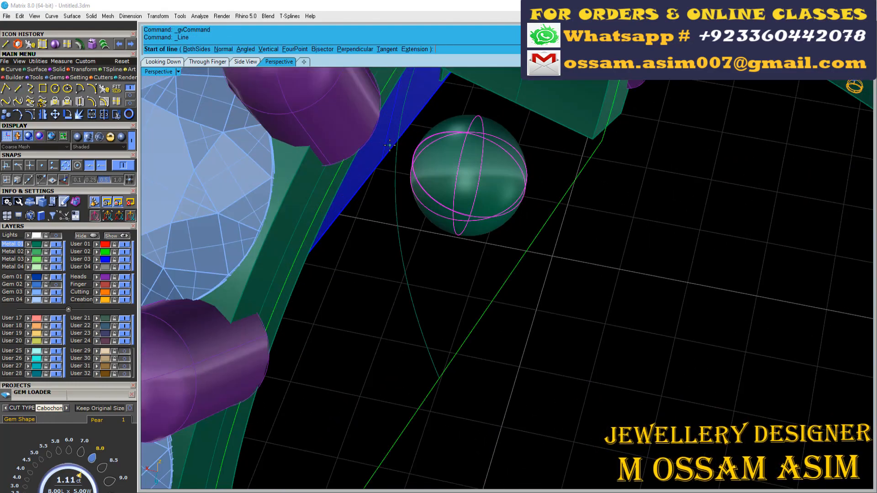
{"action": "key", "text": "Escape"}
{"action": "left_click", "coordinate": [404, 267]}
{"action": "key", "text": "Escape"}
{"action": "right_click_drag", "start_coordinate": [437, 286], "coordinate": [346, 312]}
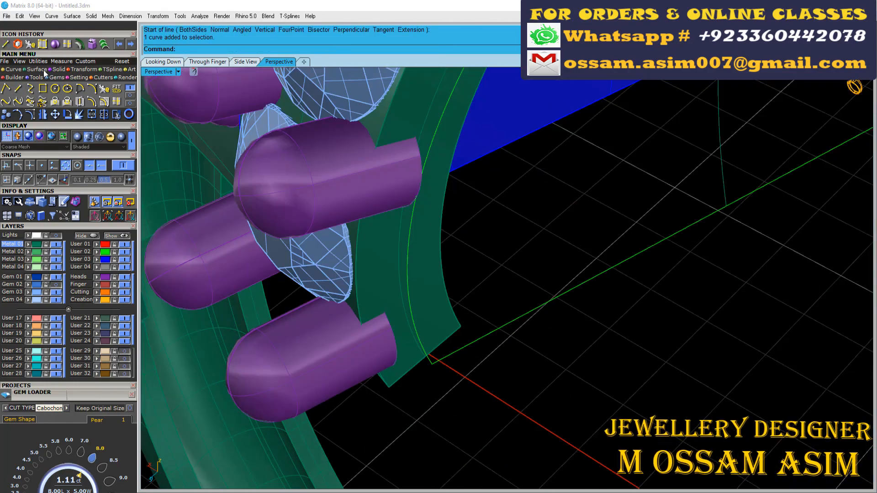
- Sweep a two-rail cup surface along the arch and bottom line, using the corner points and bowed centre curve as unsimplified cross sections
{"action": "left_click", "coordinate": [44, 71]}
{"action": "left_click", "coordinate": [30, 89]}
{"action": "right_click_drag", "start_coordinate": [461, 283], "coordinate": [523, 306]}
{"action": "scroll", "coordinate": [452, 379], "scroll_direction": "up", "scroll_amount": 6}
{"action": "left_click", "coordinate": [445, 364]}
{"action": "left_click", "coordinate": [474, 365]}
{"action": "scroll", "coordinate": [543, 288], "scroll_direction": "down", "scroll_amount": 8}
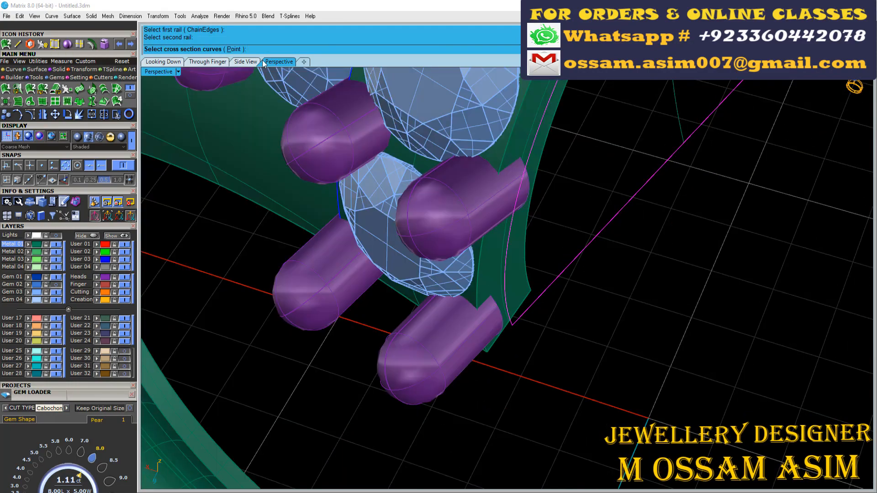
{"action": "left_click", "coordinate": [512, 322]}
{"action": "scroll", "coordinate": [561, 204], "scroll_direction": "down", "scroll_amount": 3}
{"action": "scroll", "coordinate": [756, 157], "scroll_direction": "up", "scroll_amount": 6}
{"action": "left_click", "coordinate": [668, 162]}
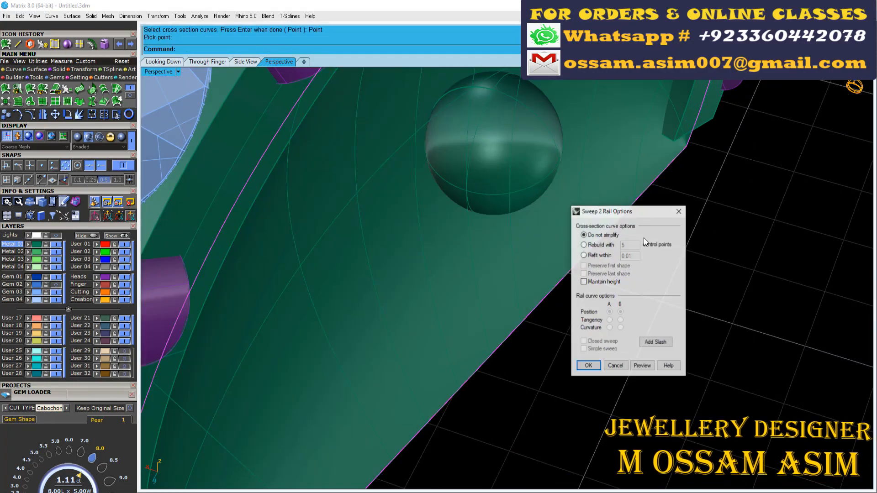
{"action": "left_click", "coordinate": [587, 366]}
- Assign the sphere to the User 32 layer, make User 17 the current layer, and turn User 32 off
{"action": "scroll", "coordinate": [635, 219], "scroll_direction": "down", "scroll_amount": 8}
{"action": "right_click_drag", "start_coordinate": [675, 201], "coordinate": [640, 191]}
{"action": "scroll", "coordinate": [652, 181], "scroll_direction": "up", "scroll_amount": 4}
{"action": "left_click", "coordinate": [652, 181]}
{"action": "left_click", "coordinate": [97, 374]}
{"action": "left_click", "coordinate": [12, 318]}
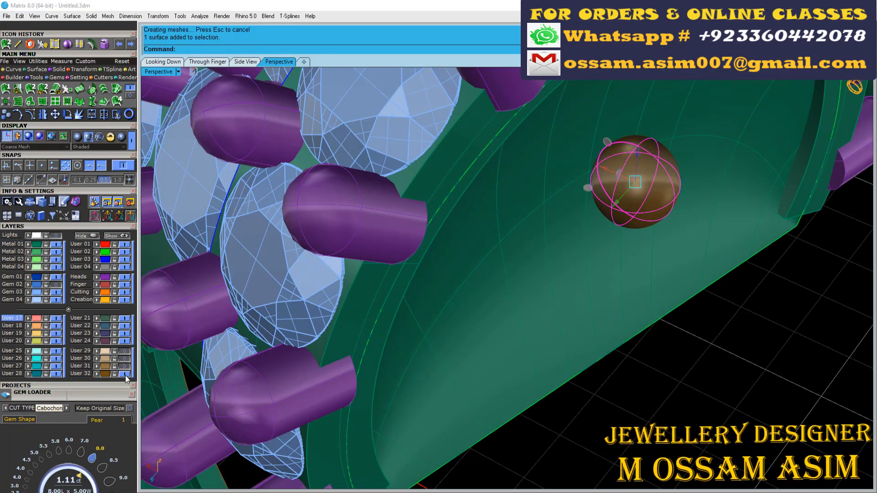
{"action": "left_click", "coordinate": [125, 374]}
- Draw a straight line from the middle of the cup surface outward toward the pearl, aiming it in the Looking Down view
{"action": "right_click_drag", "start_coordinate": [571, 256], "coordinate": [516, 242]}
{"action": "scroll", "coordinate": [516, 242], "scroll_direction": "down", "scroll_amount": 3}
{"action": "left_click", "coordinate": [18, 44]}
{"action": "left_click", "coordinate": [516, 279]}
{"action": "scroll", "coordinate": [533, 209], "scroll_direction": "down", "scroll_amount": 6}
{"action": "left_click", "coordinate": [163, 62]}
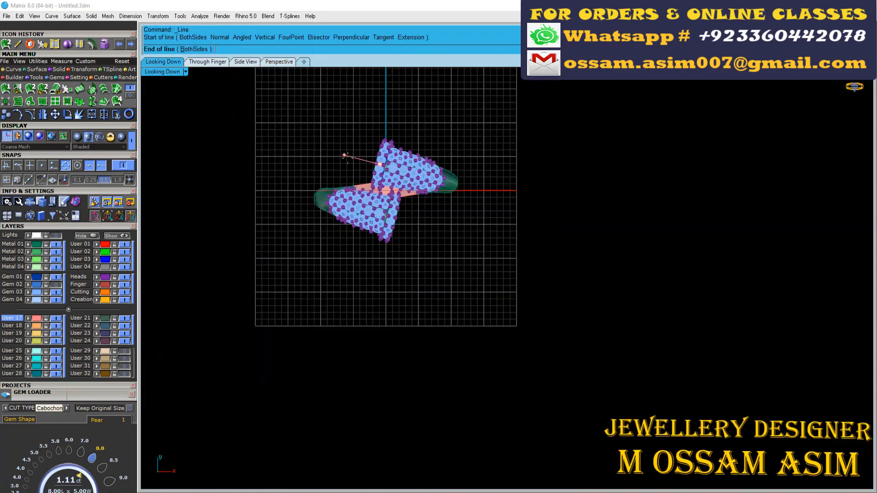
{"action": "scroll", "coordinate": [341, 160], "scroll_direction": "up", "scroll_amount": 9}
{"action": "left_click", "coordinate": [279, 61]}
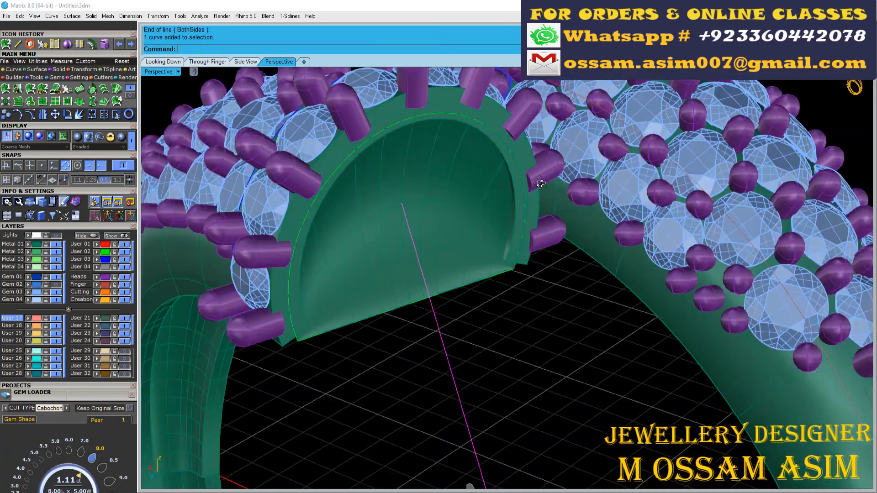
- Turn on the line's control points and adjust its outer end so that the line points out of the cup
{"action": "scroll", "coordinate": [614, 452], "scroll_direction": "down", "scroll_amount": 4}
{"action": "key", "text": "F10"}
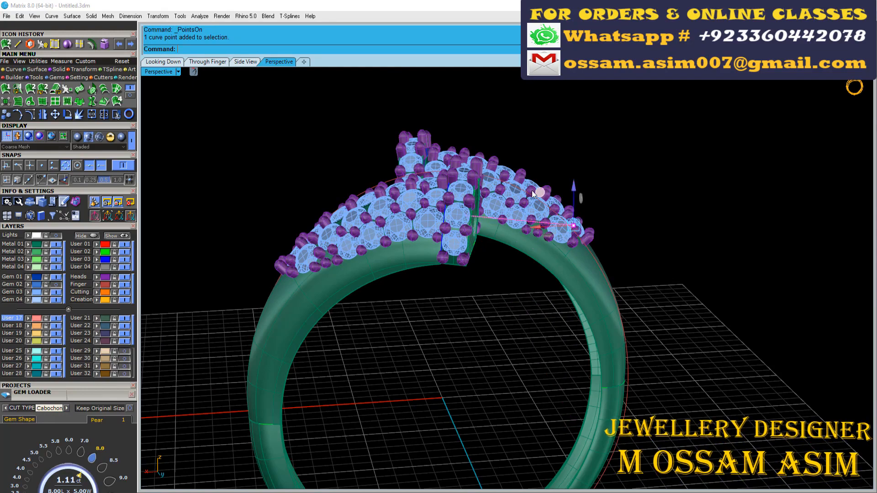
{"action": "right_click_drag", "start_coordinate": [532, 190], "coordinate": [469, 271]}
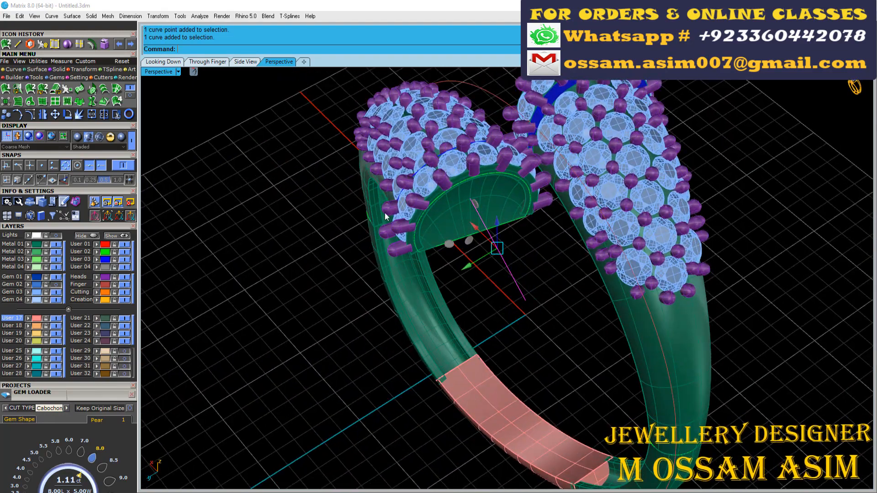
{"action": "left_click", "coordinate": [67, 114]}
{"action": "left_click", "coordinate": [470, 200]}
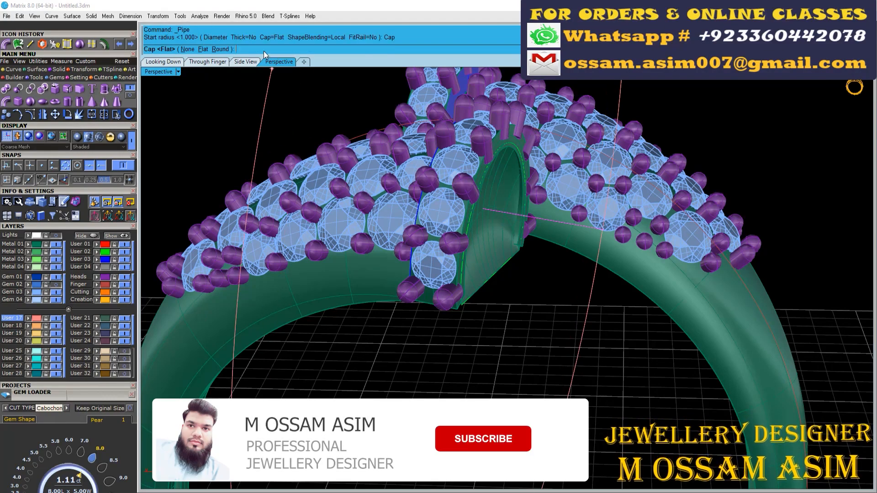
- Create a pipe with round caps along the line as the pearl's peg
{"action": "left_click", "coordinate": [220, 49]}
{"action": "key", "text": "Return"}
{"action": "key", "text": "Return"}
{"action": "key", "text": "Return"}
- Turn on the Gem 02 layer to show the pearls and check the peg's fit inside the pearl
{"action": "right_click_drag", "start_coordinate": [559, 250], "coordinate": [418, 318]}
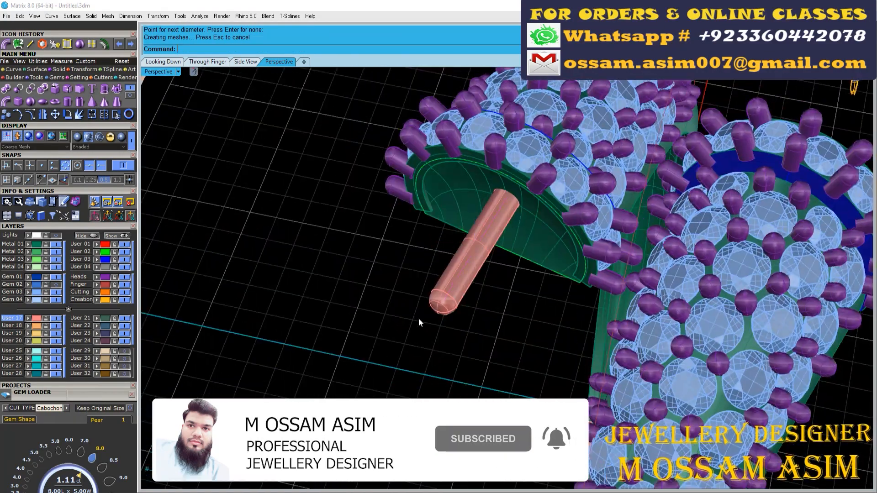
{"action": "scroll", "coordinate": [416, 315], "scroll_direction": "down", "scroll_amount": 5}
{"action": "left_click", "coordinate": [54, 285]}
{"action": "right_click_drag", "start_coordinate": [347, 269], "coordinate": [555, 291]}
{"action": "scroll", "coordinate": [555, 291], "scroll_direction": "up", "scroll_amount": 6}
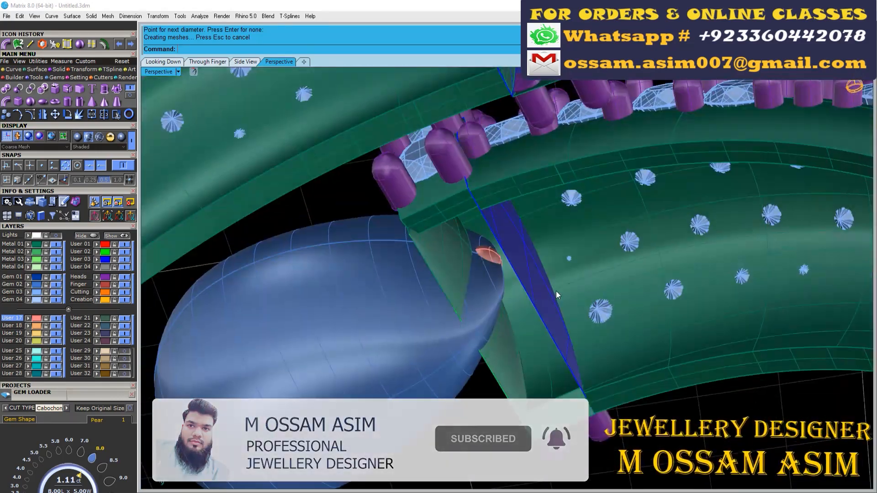
- Offset the cup surface inward toward the shank by 0.4 as a solid
{"action": "left_click", "coordinate": [456, 319]}
{"action": "left_click", "coordinate": [453, 333], "text": "shift"}
{"action": "scroll", "coordinate": [411, 296], "scroll_direction": "down", "scroll_amount": 3}
{"action": "right_click_drag", "start_coordinate": [453, 333], "coordinate": [415, 259]}
{"action": "left_click", "coordinate": [105, 44]}
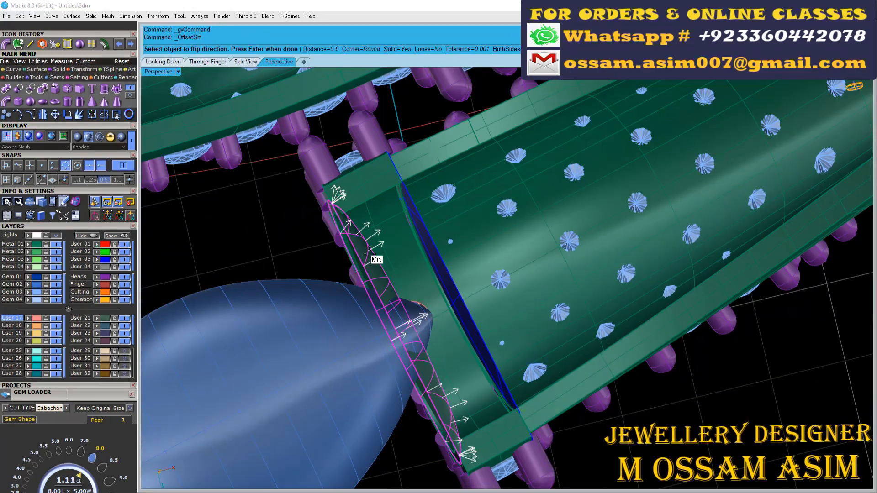
{"action": "type", "text": "0.4"}
{"action": "key", "text": "Return"}
{"action": "key", "text": "Return"}
- Offset the blue partition surface across the shank end by 0.4 as a solid
{"action": "left_click", "coordinate": [427, 227]}
{"action": "left_click", "coordinate": [104, 44]}
{"action": "scroll", "coordinate": [456, 219], "scroll_direction": "up", "scroll_amount": 7}
{"action": "right_click_drag", "start_coordinate": [434, 194], "coordinate": [422, 181]}
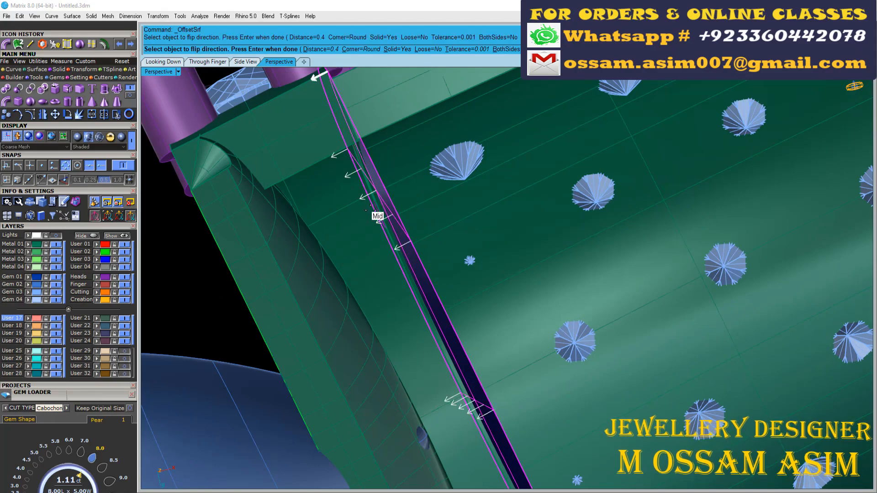
{"action": "key", "text": "Return"}
{"action": "scroll", "coordinate": [370, 211], "scroll_direction": "down", "scroll_amount": 7}
{"action": "right_click_drag", "start_coordinate": [352, 205], "coordinate": [375, 127]}
{"action": "scroll", "coordinate": [358, 245], "scroll_direction": "down", "scroll_amount": 4}
{"action": "scroll", "coordinate": [386, 180], "scroll_direction": "up", "scroll_amount": 7}
{"action": "scroll", "coordinate": [412, 226], "scroll_direction": "up", "scroll_amount": 8}
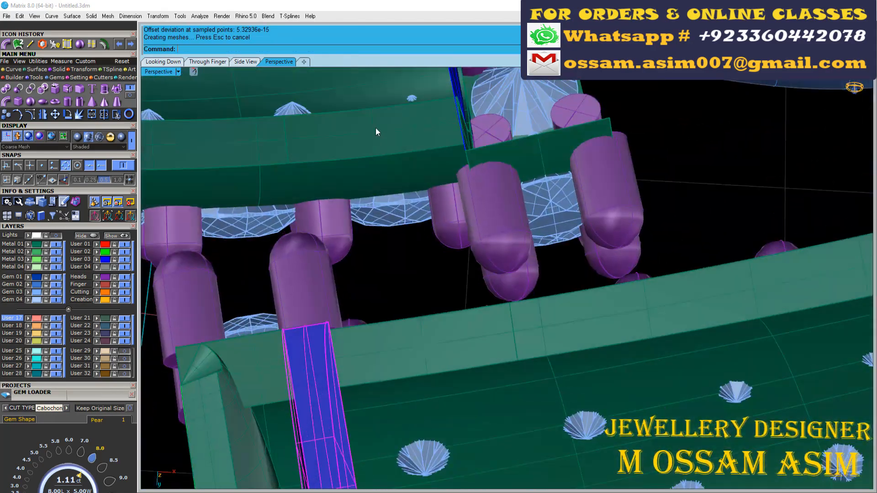
- Draw a both-sided line centred on the origin in the Looking Down view, slanting across the gap between the two gem-set halves
{"action": "left_click", "coordinate": [163, 62]}
{"action": "scroll", "coordinate": [443, 225], "scroll_direction": "up", "scroll_amount": 6}
{"action": "right_click_drag", "start_coordinate": [443, 225], "coordinate": [409, 223]}
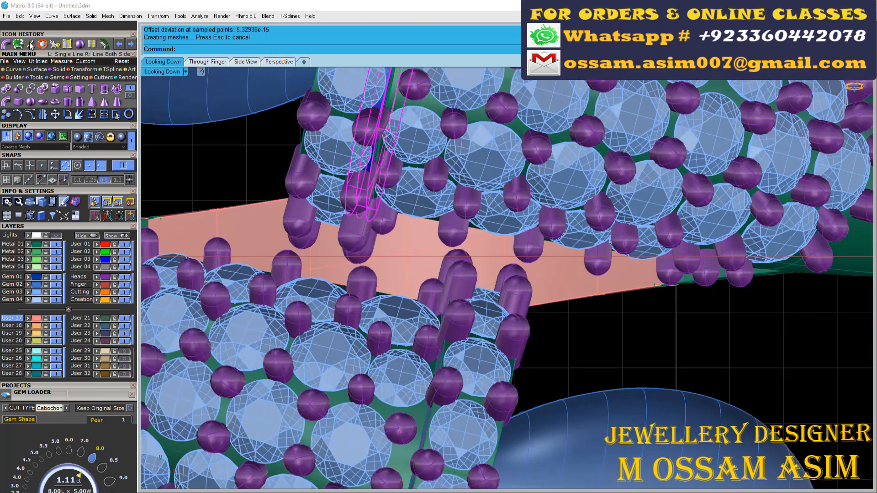
{"action": "left_click", "coordinate": [30, 43]}
{"action": "scroll", "coordinate": [307, 209], "scroll_direction": "down", "scroll_amount": 7}
{"action": "type", "text": "0"}
{"action": "key", "text": "Return"}
{"action": "right_click_drag", "start_coordinate": [343, 148], "coordinate": [348, 234]}
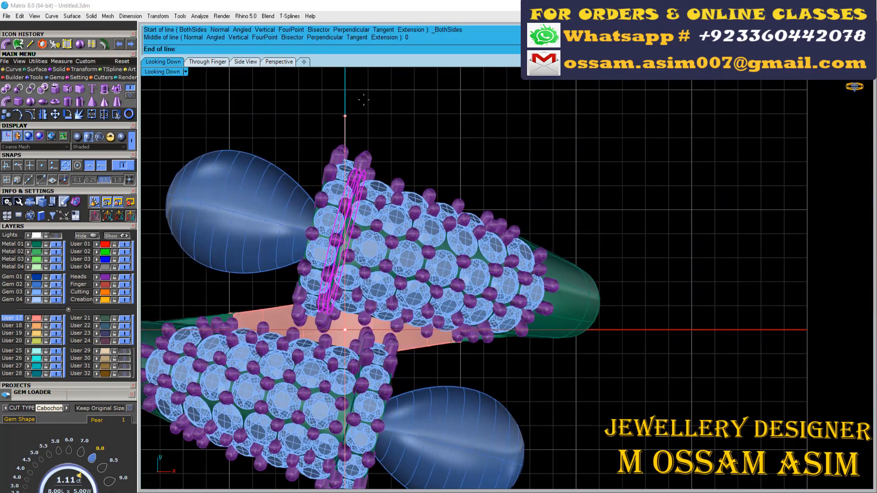
{"action": "left_click", "coordinate": [380, 105]}
{"action": "scroll", "coordinate": [343, 292], "scroll_direction": "up", "scroll_amount": 3}
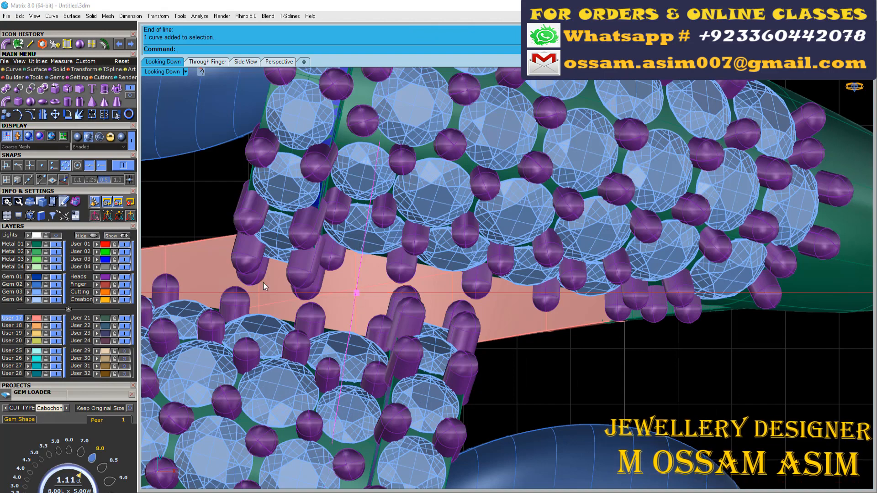
{"action": "scroll", "coordinate": [383, 237], "scroll_direction": "up", "scroll_amount": 5}
{"action": "scroll", "coordinate": [364, 231], "scroll_direction": "down", "scroll_amount": 8}
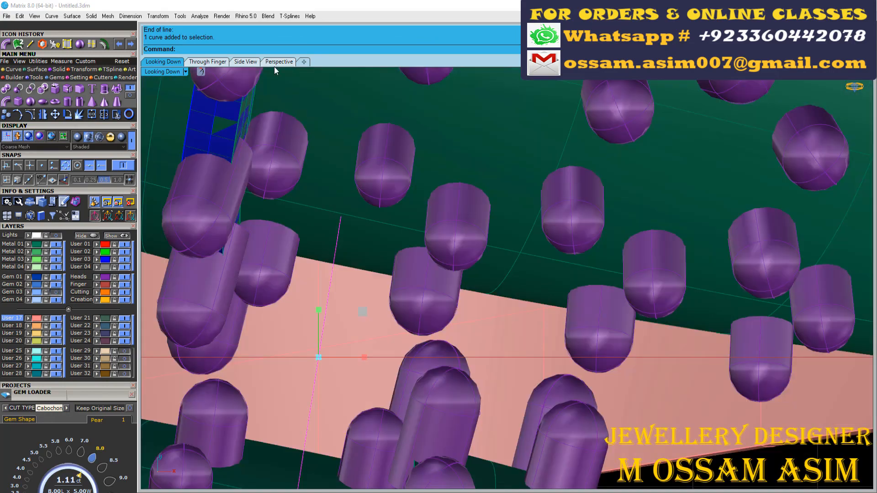
- Close the Gem Loader and orbit the ring to expose the gap between the two shank ends from inside
{"action": "left_click", "coordinate": [279, 61]}
{"action": "scroll", "coordinate": [424, 236], "scroll_direction": "down", "scroll_amount": 8}
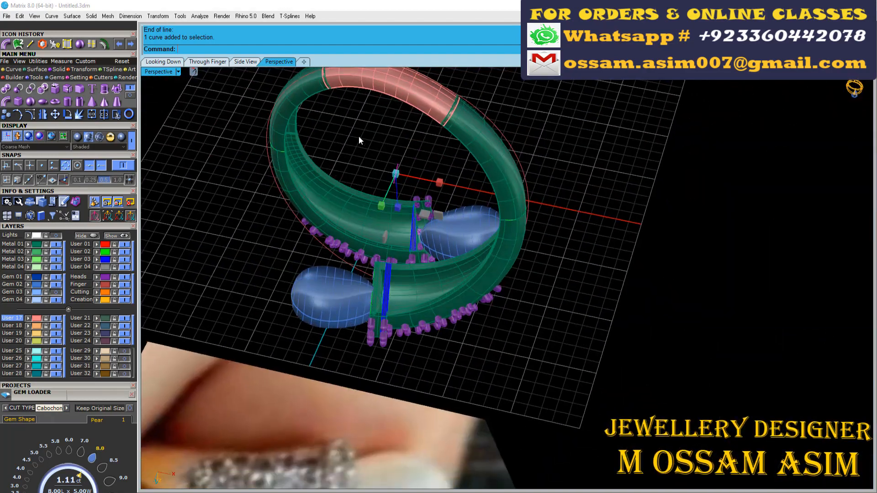
{"action": "scroll", "coordinate": [358, 137], "scroll_direction": "up", "scroll_amount": 3}
{"action": "right_click_drag", "start_coordinate": [411, 283], "coordinate": [202, 201]}
{"action": "scroll", "coordinate": [202, 201], "scroll_direction": "down", "scroll_amount": 3}
{"action": "left_click", "coordinate": [131, 394]}
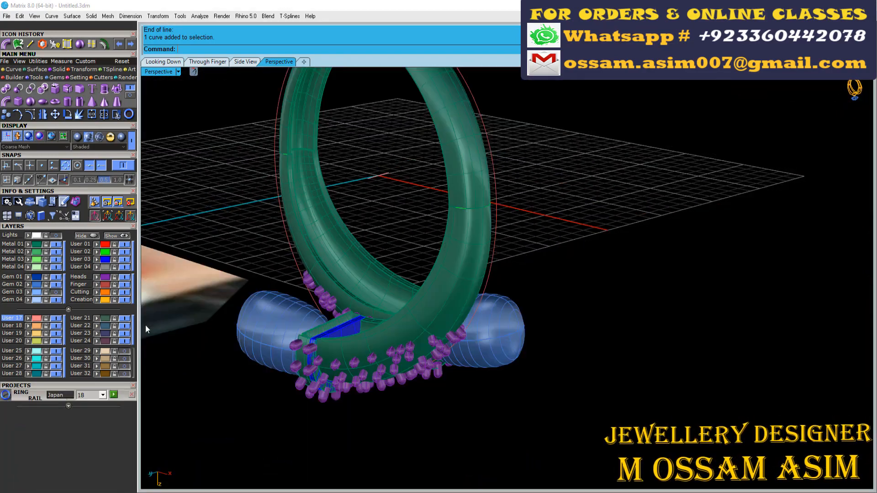
{"action": "scroll", "coordinate": [294, 201], "scroll_direction": "up", "scroll_amount": 7}
{"action": "right_click_drag", "start_coordinate": [295, 258], "coordinate": [335, 265]}
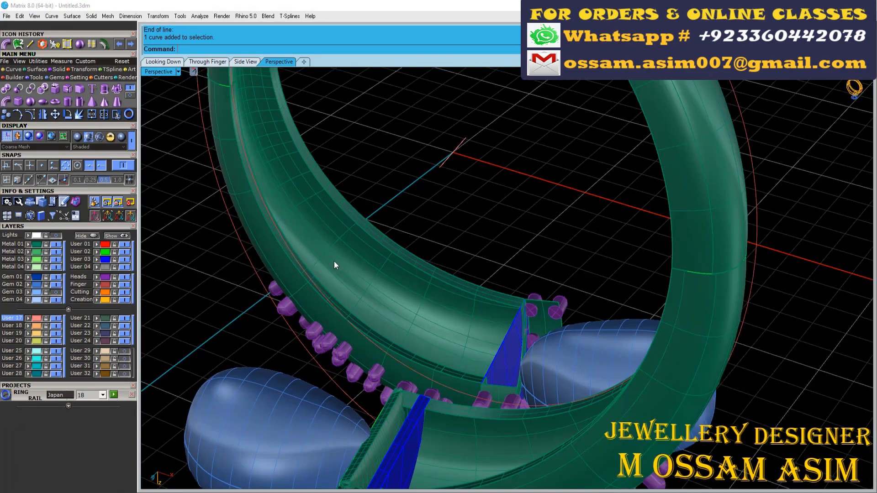
- Create a curve from two views using the ring rail circle and the slanted line, bridging the gap between the halves
{"action": "left_click", "coordinate": [19, 78]}
{"action": "left_click", "coordinate": [64, 102]}
{"action": "scroll", "coordinate": [327, 218], "scroll_direction": "down", "scroll_amount": 3}
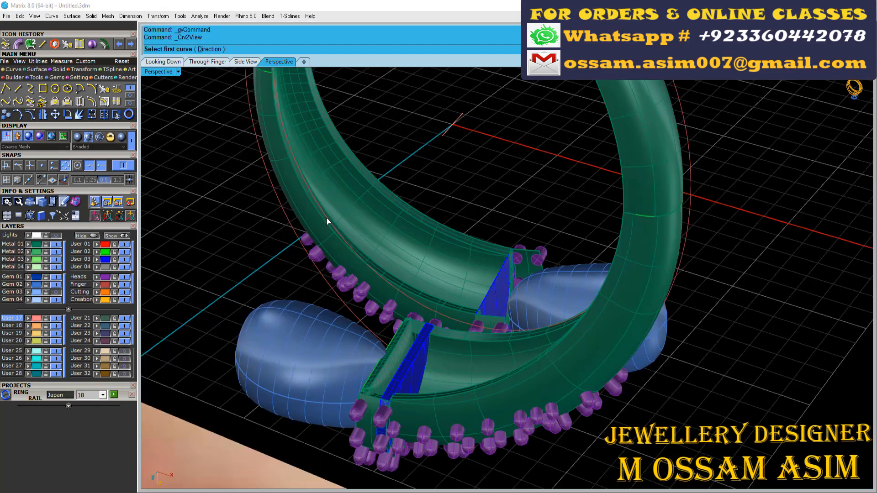
{"action": "scroll", "coordinate": [456, 315], "scroll_direction": "up", "scroll_amount": 5}
{"action": "left_click", "coordinate": [406, 307]}
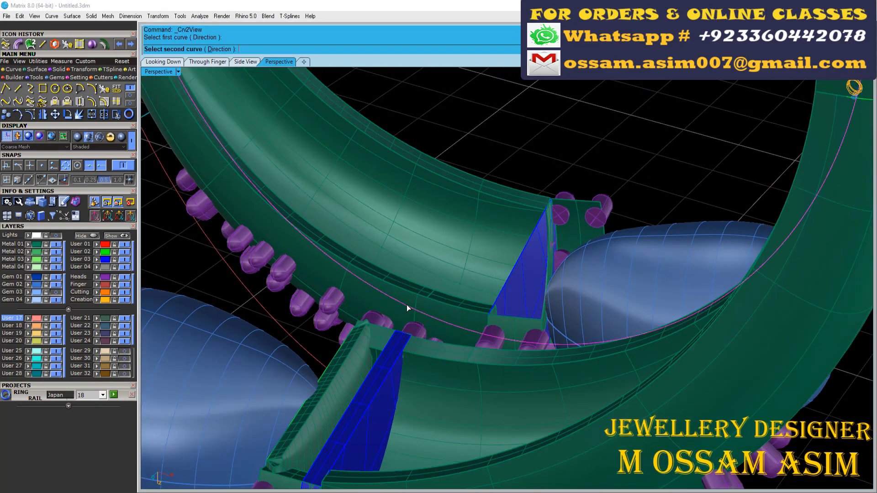
{"action": "scroll", "coordinate": [406, 313], "scroll_direction": "down", "scroll_amount": 6}
{"action": "left_click", "coordinate": [419, 127]}
{"action": "scroll", "coordinate": [425, 328], "scroll_direction": "up", "scroll_amount": 9}
{"action": "left_click", "coordinate": [434, 326]}
{"action": "left_click", "coordinate": [459, 350]}
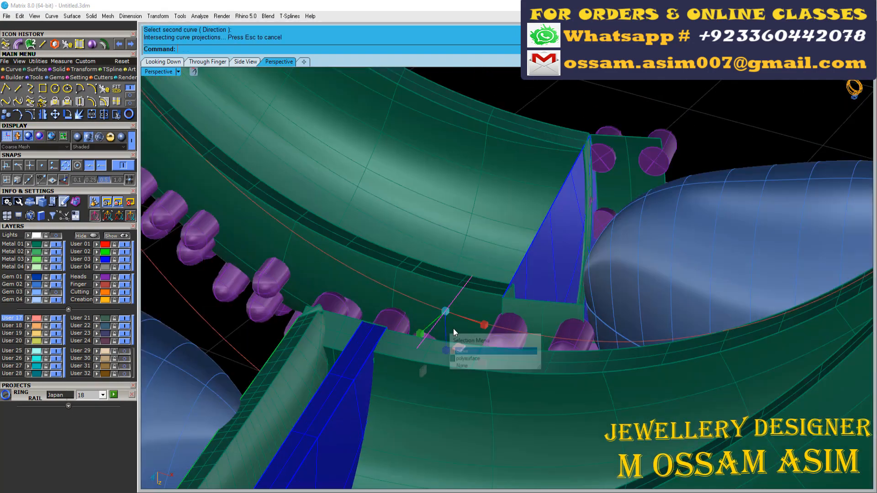
- Extrude the bridging curve to both sides into a flat rectangular surface between the shank halves
{"action": "left_click", "coordinate": [62, 72]}
{"action": "left_click", "coordinate": [105, 89]}
{"action": "right_click_drag", "start_coordinate": [439, 160], "coordinate": [445, 212]}
{"action": "left_click", "coordinate": [449, 223]}
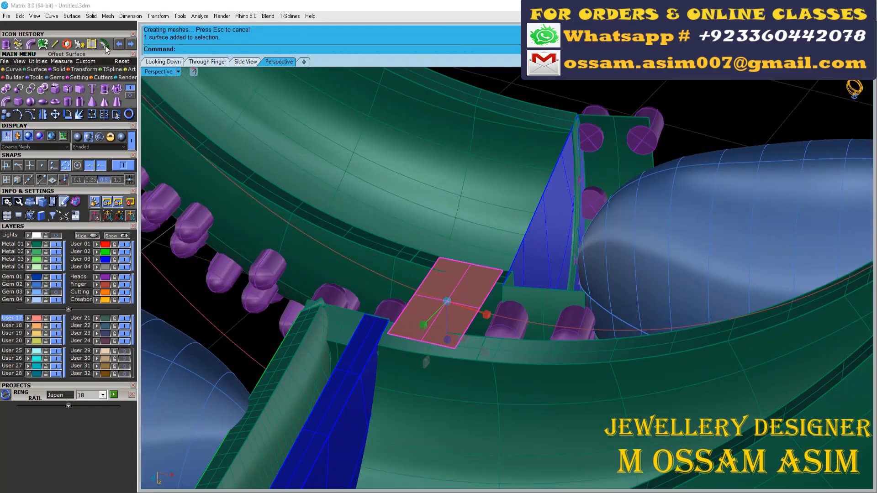
- Offset the rectangular surface as a solid connecting block, check its fit between the halves, and save the file
{"action": "scroll", "coordinate": [450, 299], "scroll_direction": "up", "scroll_amount": 3}
{"action": "right_click", "coordinate": [442, 275]}
{"action": "scroll", "coordinate": [436, 285], "scroll_direction": "down", "scroll_amount": 4}
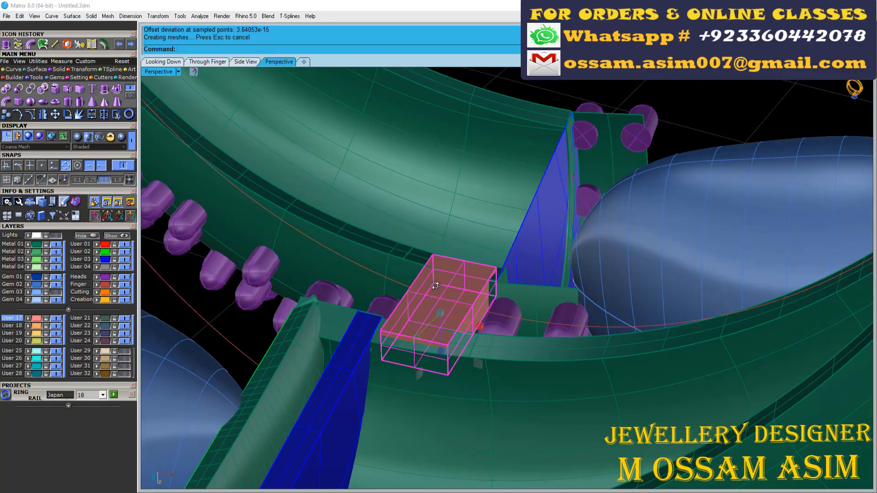
{"action": "right_click_drag", "start_coordinate": [435, 286], "coordinate": [489, 286]}
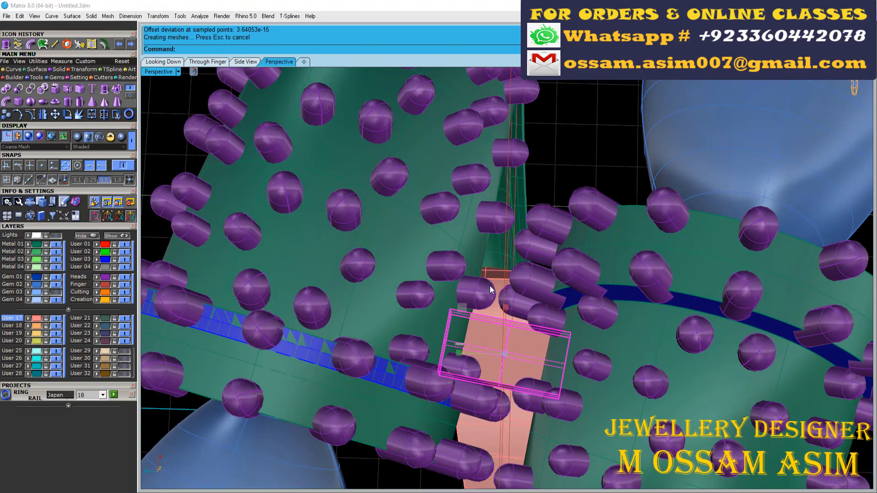
{"action": "scroll", "coordinate": [461, 212], "scroll_direction": "down", "scroll_amount": 4}
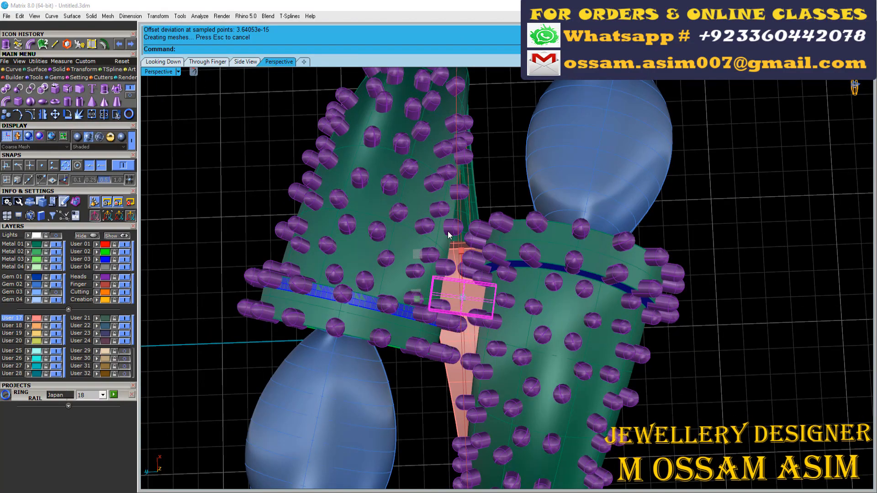
{"action": "key", "text": "ctrl+s"}
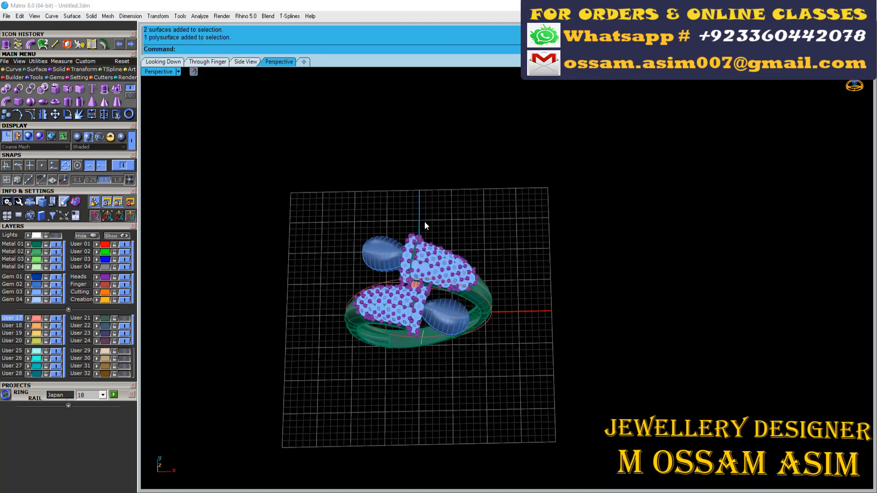
- Toggle the User 21 layer's visibility and examine the whole ring from the front
{"action": "left_click", "coordinate": [125, 318]}
{"action": "left_click", "coordinate": [125, 318]}
{"action": "scroll", "coordinate": [388, 292], "scroll_direction": "down", "scroll_amount": 3}
{"action": "right_click_drag", "start_coordinate": [392, 320], "coordinate": [358, 243]}
{"action": "scroll", "coordinate": [357, 242], "scroll_direction": "down", "scroll_amount": 2}
- Select all gems on the Gem 03 layer and assign them the Diamond material from the Gem library
{"action": "left_click", "coordinate": [38, 292]}
{"action": "left_click", "coordinate": [121, 79]}
{"action": "left_click", "coordinate": [6, 89]}
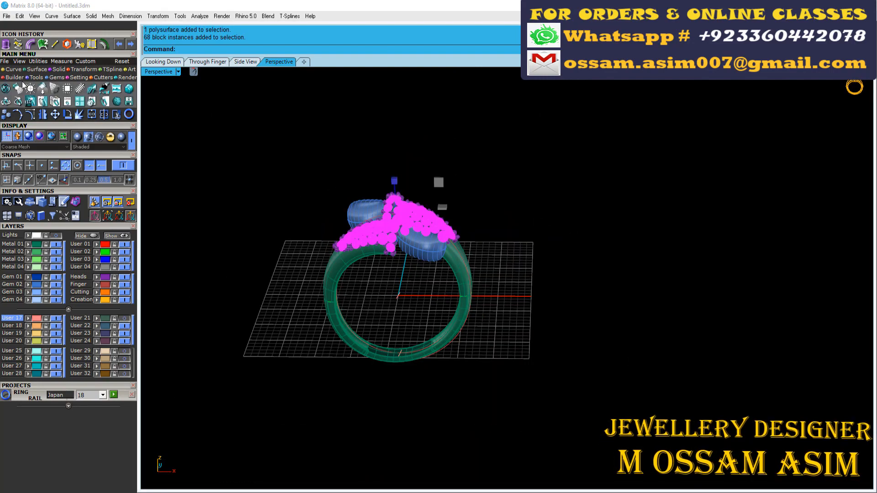
{"action": "left_click", "coordinate": [759, 87]}
{"action": "left_click", "coordinate": [773, 88]}
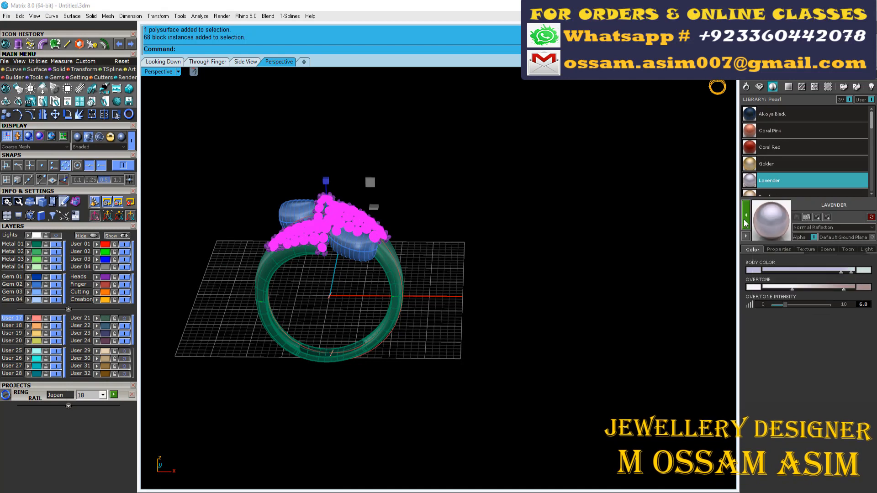
{"action": "left_click", "coordinate": [760, 87]}
{"action": "scroll", "coordinate": [804, 151], "scroll_direction": "down", "scroll_amount": 15}
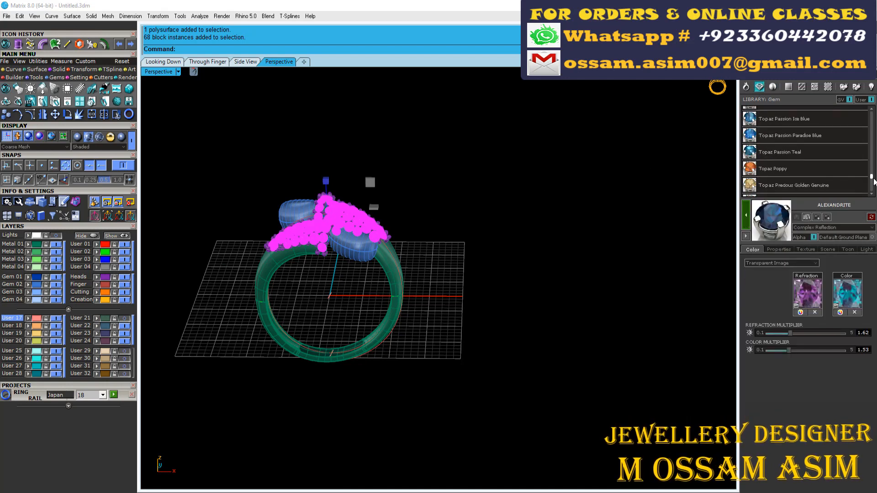
{"action": "left_click_drag", "start_coordinate": [871, 189], "coordinate": [873, 129]}
{"action": "left_click", "coordinate": [794, 169]}
- Select both pearls and assign them the Lavender material from the Pearl library
{"action": "left_click", "coordinate": [317, 268]}
{"action": "left_click", "coordinate": [351, 247]}
{"action": "scroll", "coordinate": [351, 247], "scroll_direction": "up", "scroll_amount": 8}
{"action": "left_click", "coordinate": [235, 166], "text": "shift"}
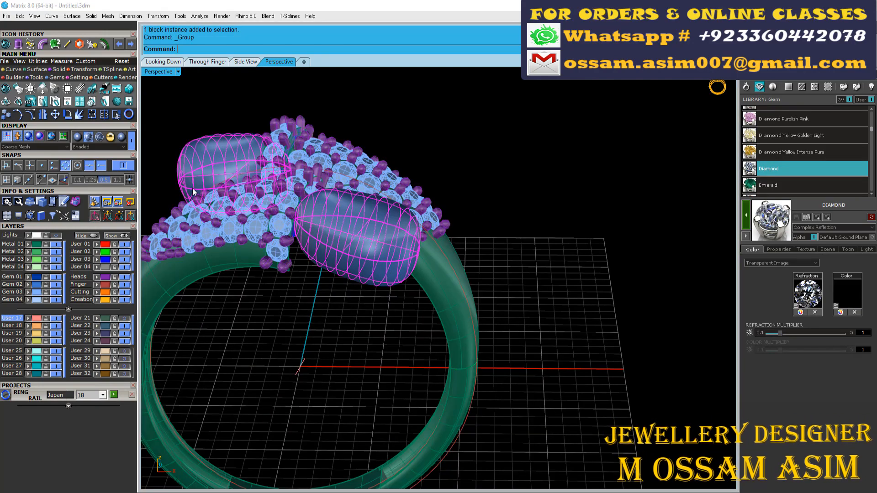
{"action": "left_click", "coordinate": [772, 86]}
{"action": "left_click", "coordinate": [747, 224]}
{"action": "right_click_drag", "start_coordinate": [627, 132], "coordinate": [630, 170]}
{"action": "scroll", "coordinate": [630, 171], "scroll_direction": "down", "scroll_amount": 3}
{"action": "left_click", "coordinate": [630, 170]}
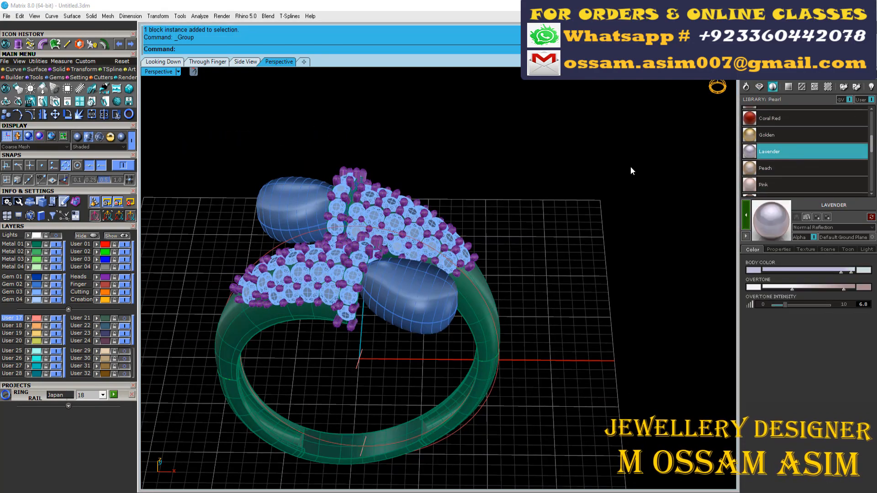
- Select all prongs on the Heads layer and assign them the Platinum material
{"action": "right_click", "coordinate": [105, 277]}
{"action": "left_click", "coordinate": [746, 87]}
{"action": "left_click", "coordinate": [774, 181]}
{"action": "scroll", "coordinate": [603, 152], "scroll_direction": "down", "scroll_amount": 4}
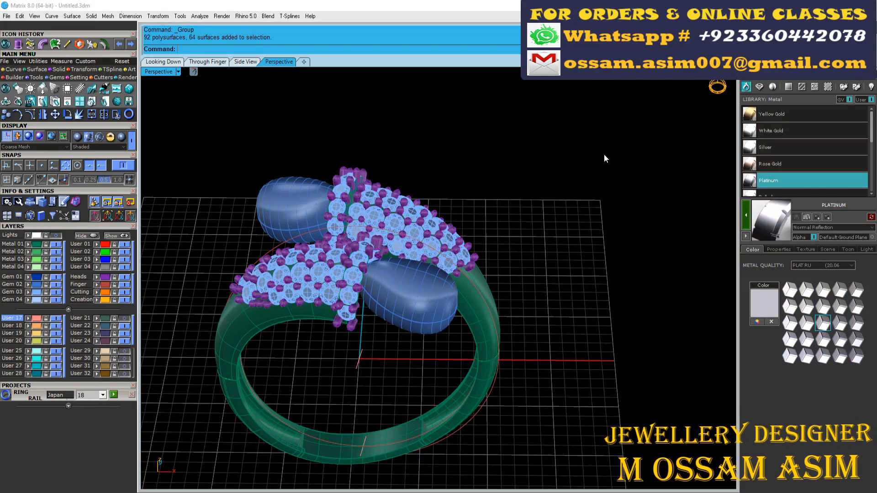
- Hide the Gem 03, Gem 02 and Heads layers, and rotate a copy of the pearl peg 180° about the origin
{"action": "left_click", "coordinate": [55, 292]}
{"action": "left_click", "coordinate": [56, 284]}
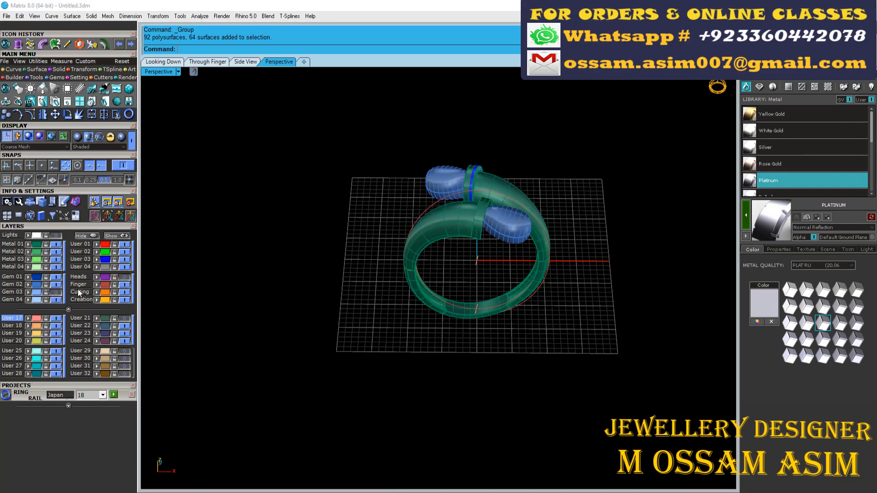
{"action": "left_click", "coordinate": [124, 277]}
{"action": "scroll", "coordinate": [468, 182], "scroll_direction": "up", "scroll_amount": 2}
{"action": "left_click", "coordinate": [469, 183]}
{"action": "scroll", "coordinate": [467, 180], "scroll_direction": "down", "scroll_amount": 6}
{"action": "key", "text": "Return"}
{"action": "type", "text": "0"}
{"action": "key", "text": "Return"}
{"action": "left_click", "coordinate": [480, 118]}
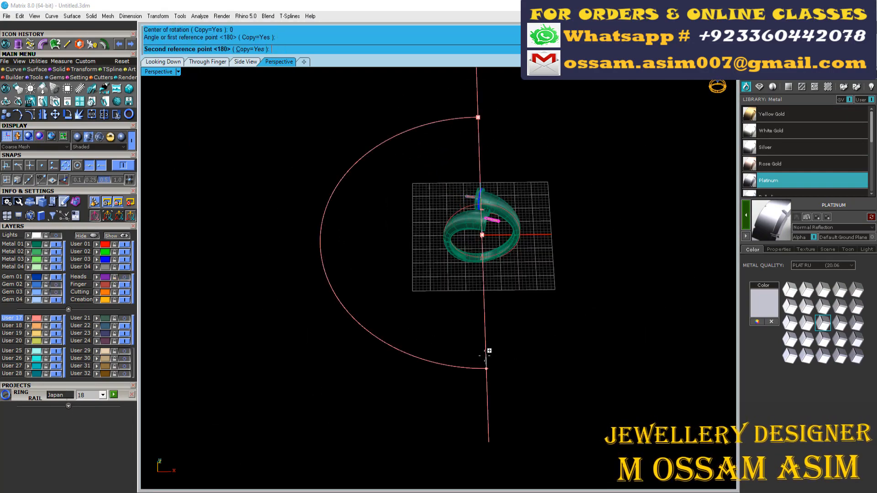
{"action": "left_click", "coordinate": [489, 350]}
- Switch the display to Machine mode, assign Yellow Gold to all the visible metal parts, and save the file
{"action": "left_click", "coordinate": [78, 137]}
{"action": "key", "text": "ctrl+a"}
{"action": "left_click", "coordinate": [772, 115]}
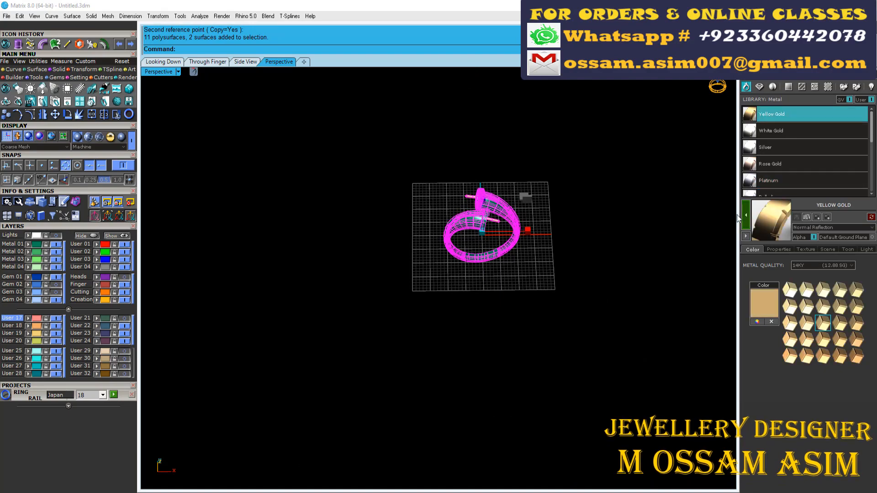
{"action": "left_click", "coordinate": [591, 211]}
{"action": "key", "text": "ctrl+s"}
{"action": "scroll", "coordinate": [574, 199], "scroll_direction": "up", "scroll_amount": 5}
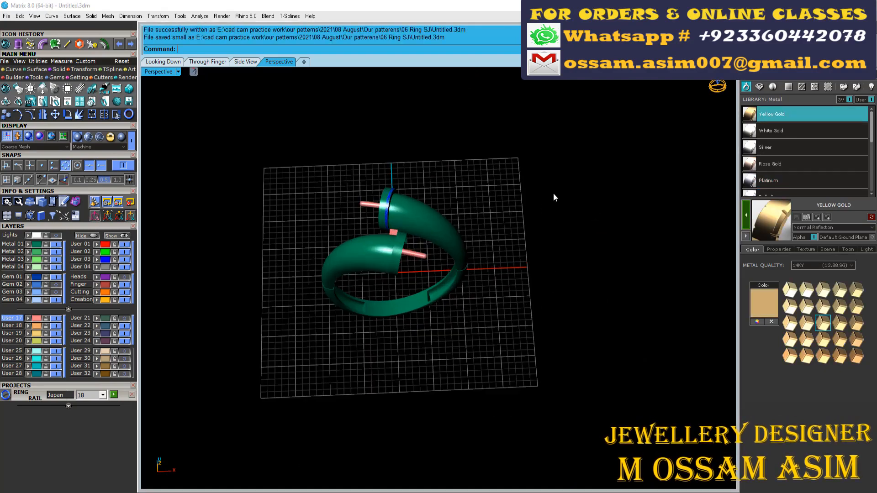
- Show the gems, pearls and prongs again and view the complete ring from above
{"action": "scroll", "coordinate": [491, 190], "scroll_direction": "down", "scroll_amount": 3}
{"action": "scroll", "coordinate": [491, 190], "scroll_direction": "up", "scroll_amount": 3}
{"action": "scroll", "coordinate": [492, 190], "scroll_direction": "down", "scroll_amount": 3}
{"action": "scroll", "coordinate": [268, 228], "scroll_direction": "up", "scroll_amount": 7}
{"action": "scroll", "coordinate": [411, 185], "scroll_direction": "down", "scroll_amount": 5}
{"action": "right_click_drag", "start_coordinate": [411, 185], "coordinate": [434, 200]}
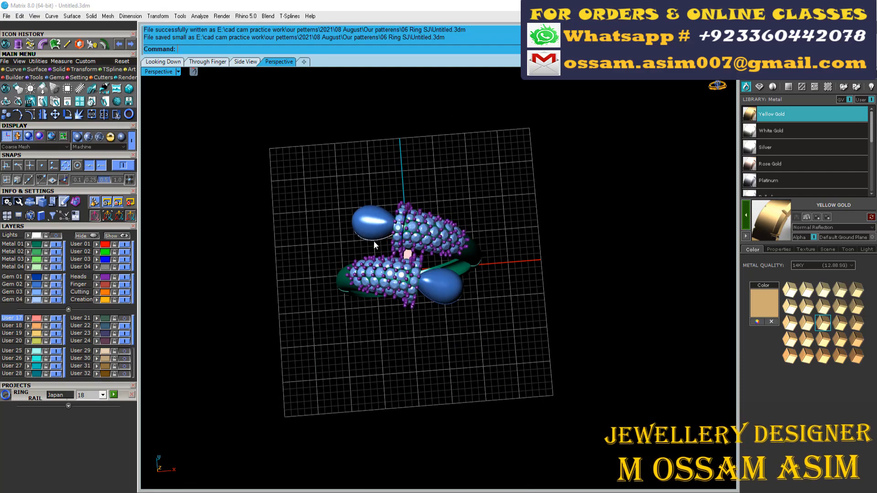
- Set the render size to 1024x1024 and frame the ring at an angle from above
{"action": "scroll", "coordinate": [419, 244], "scroll_direction": "up", "scroll_amount": 3}
{"action": "left_click", "coordinate": [810, 43]}
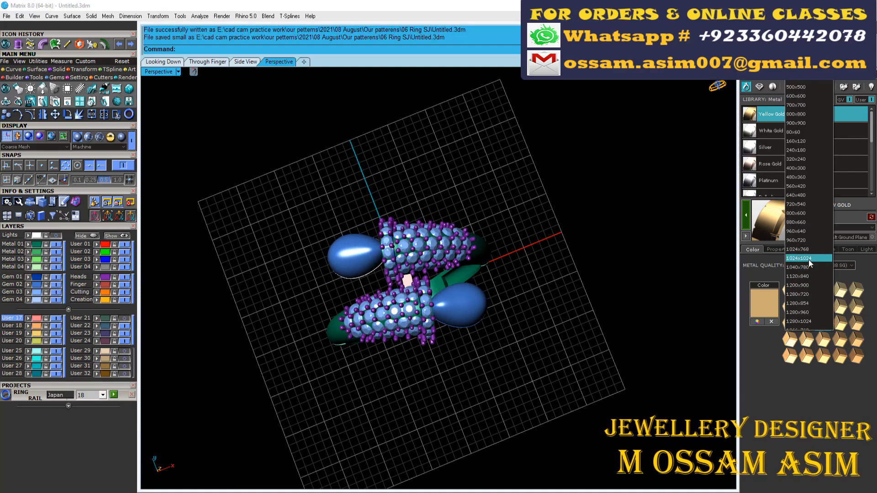
{"action": "left_click", "coordinate": [810, 259]}
{"action": "scroll", "coordinate": [385, 286], "scroll_direction": "up", "scroll_amount": 6}
{"action": "right_click_drag", "start_coordinate": [389, 285], "coordinate": [443, 262]}
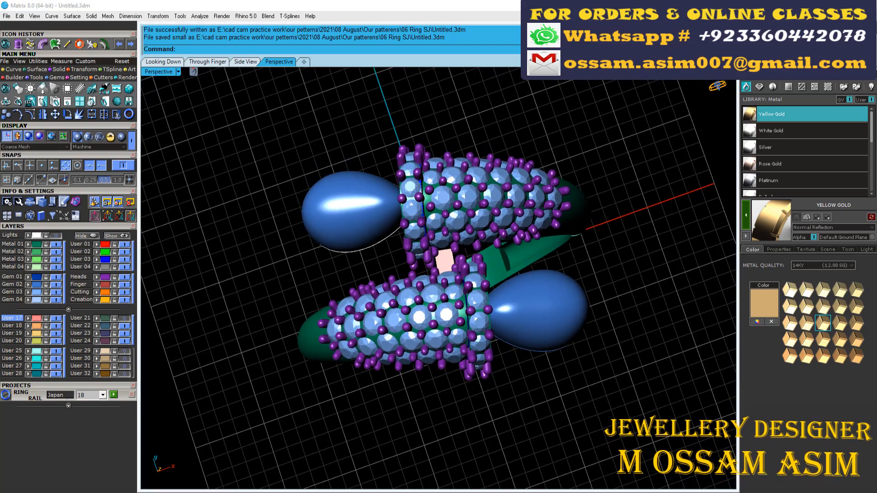